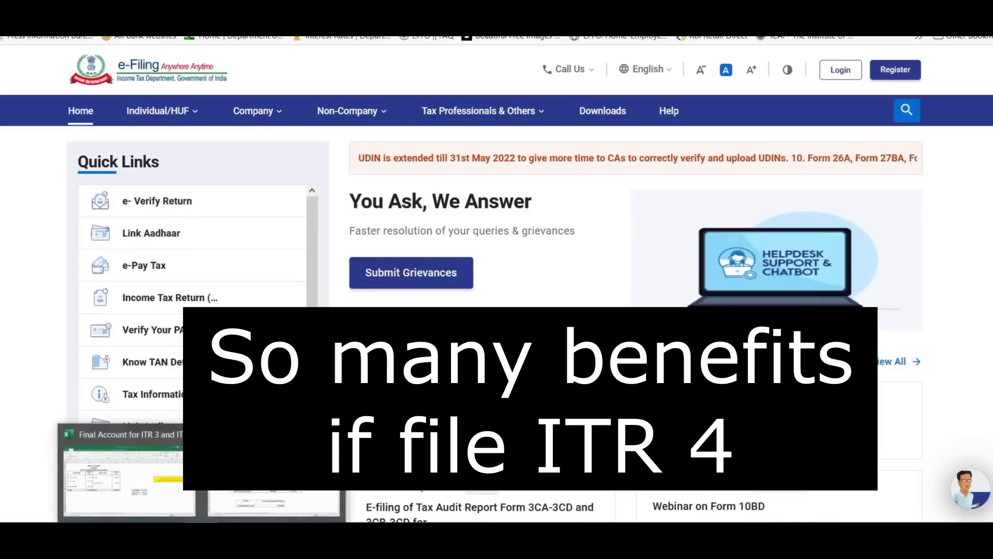
Bring up the 'Final Account for ITR 3 and ITR 4' Excel workbook at its Trading_AC sheet.
left_click(108, 471)
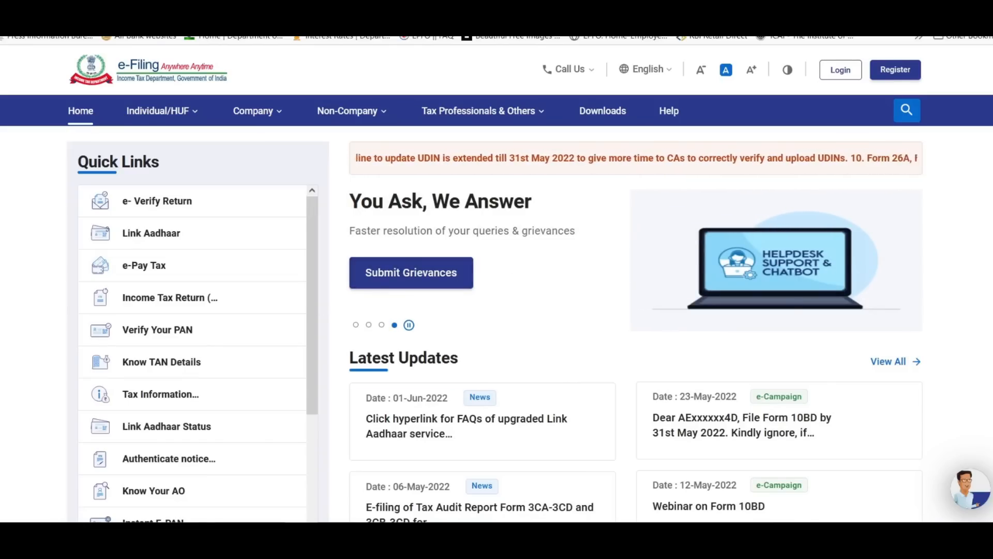
mouse_move(202, 532)
left_click(107, 470)
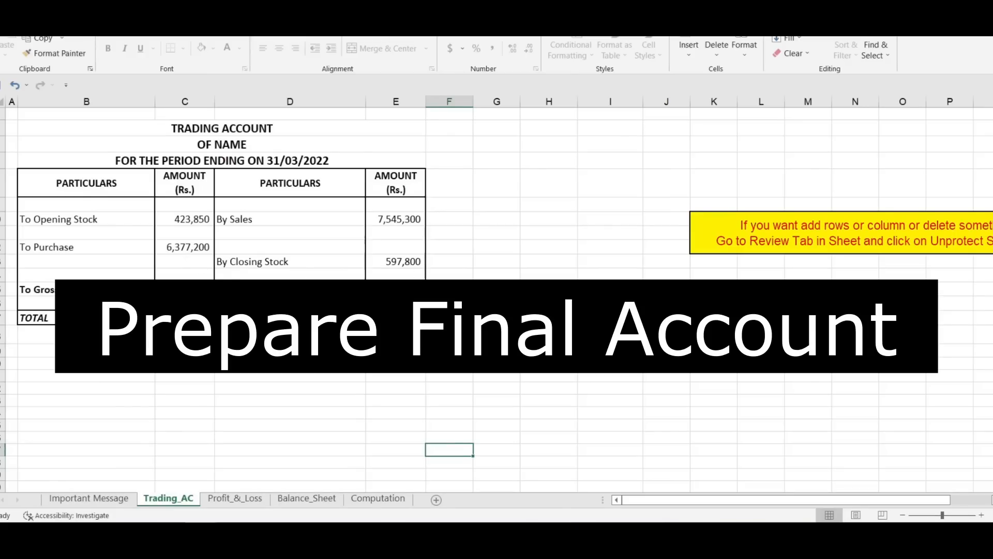
View the Profit_&_Loss sheet, then the Balance_Sheet sheet of the workbook.
left_click(227, 499)
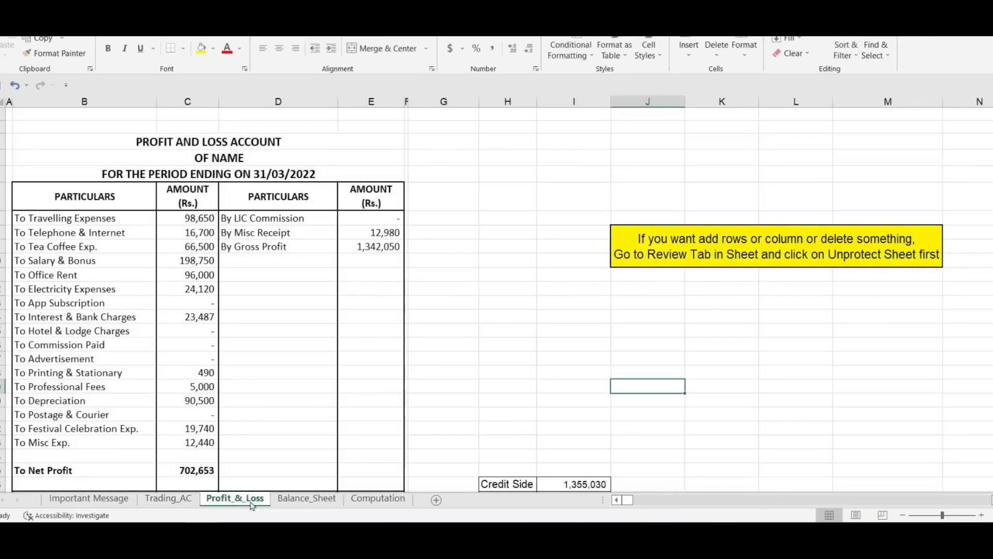
left_click(320, 500)
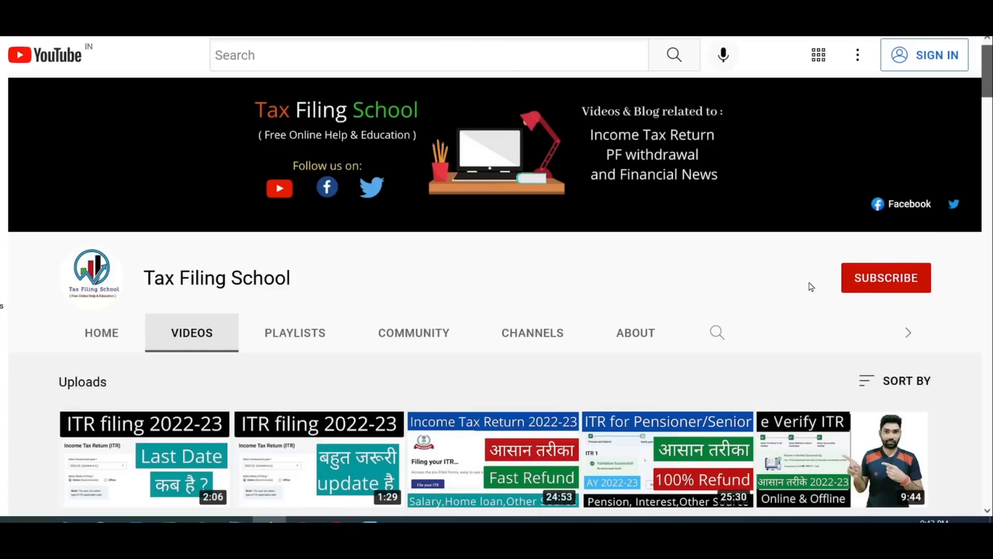
scroll(811, 285, "down", 2)
scroll(810, 286, "up", 2)
scroll(812, 287, "down", 2)
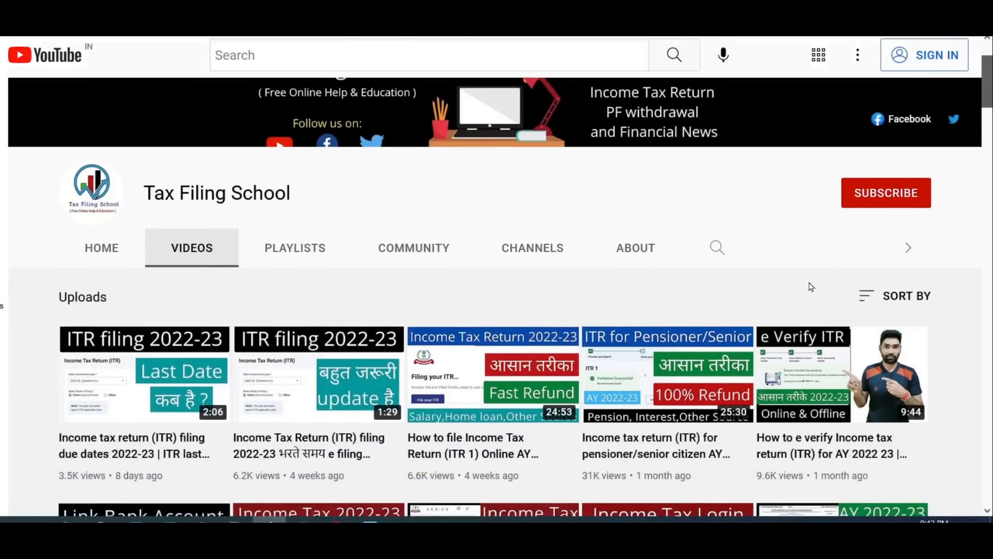
scroll(811, 287, "up", 2)
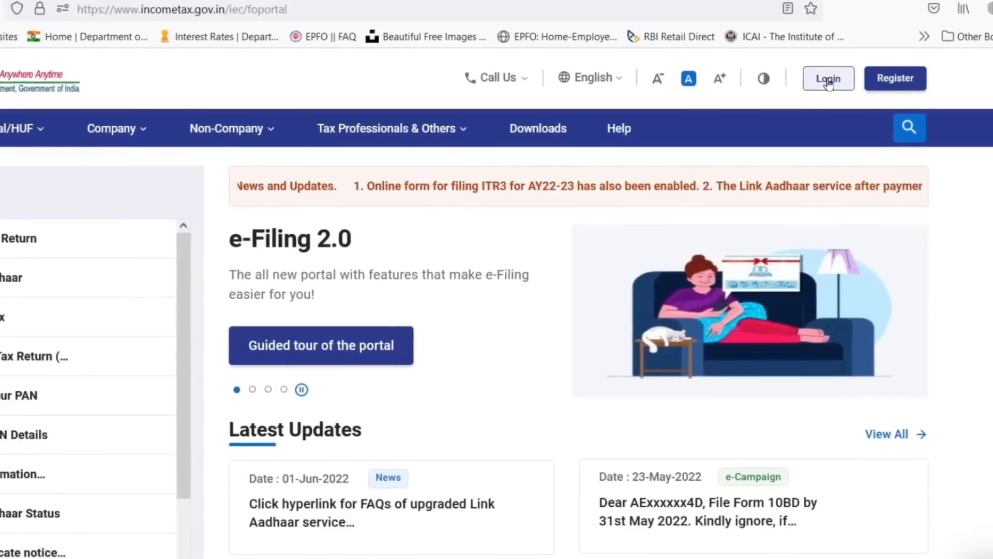
Sign in to the portal with the user ID and glance at the profile options.
left_click(760, 116)
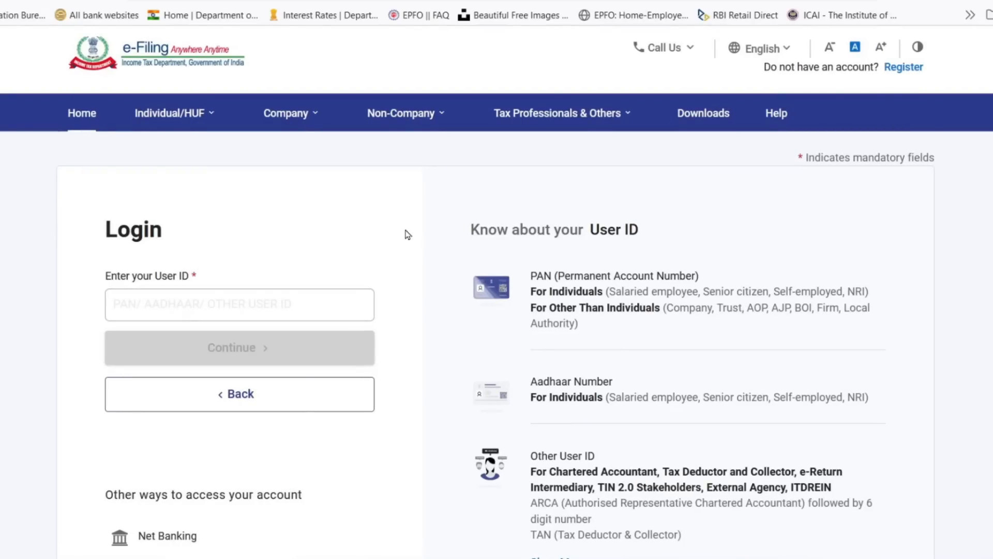
left_click(287, 313)
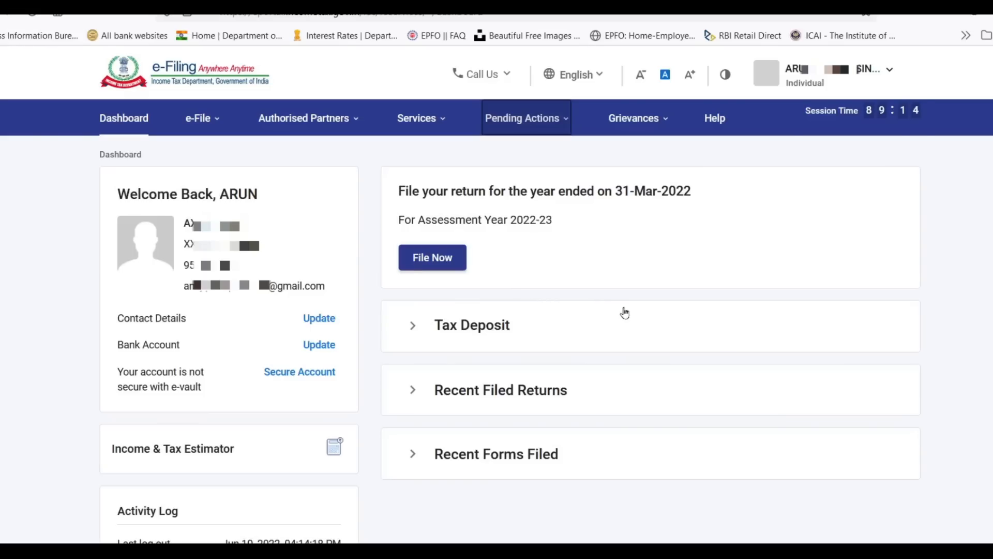
left_click(812, 80)
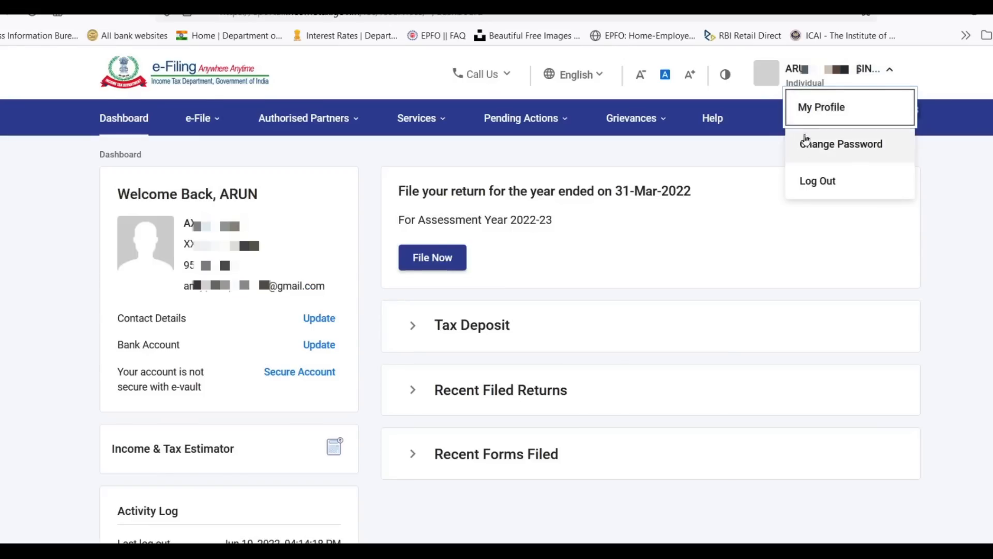
left_click(715, 243)
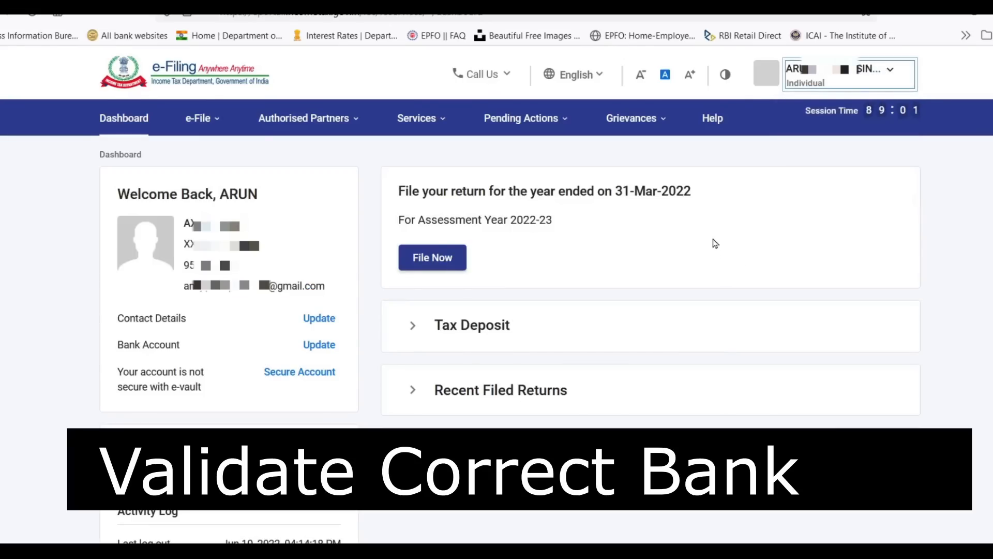
Confirm both linked bank accounts show Validated and bring up the e-File options list.
left_click(320, 344)
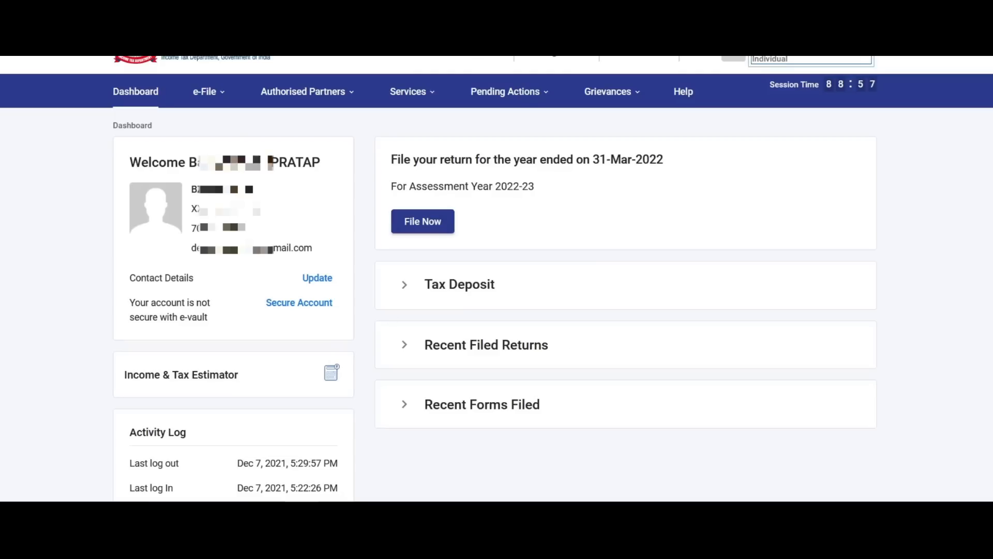
left_click(206, 93)
mouse_move(236, 130)
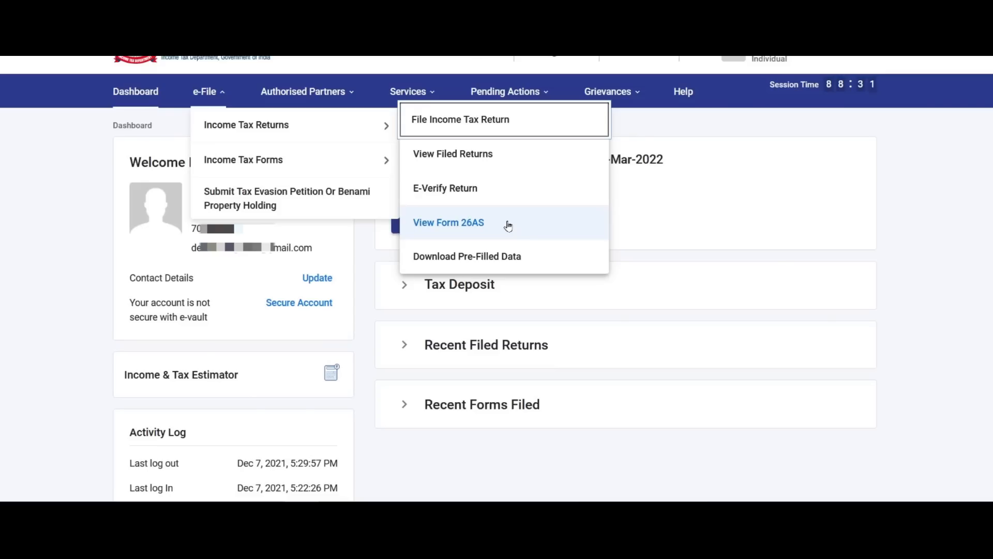
Open the AIS for F.Y. 2021-22, read its instructions, and return to the Dashboard.
mouse_move(420, 98)
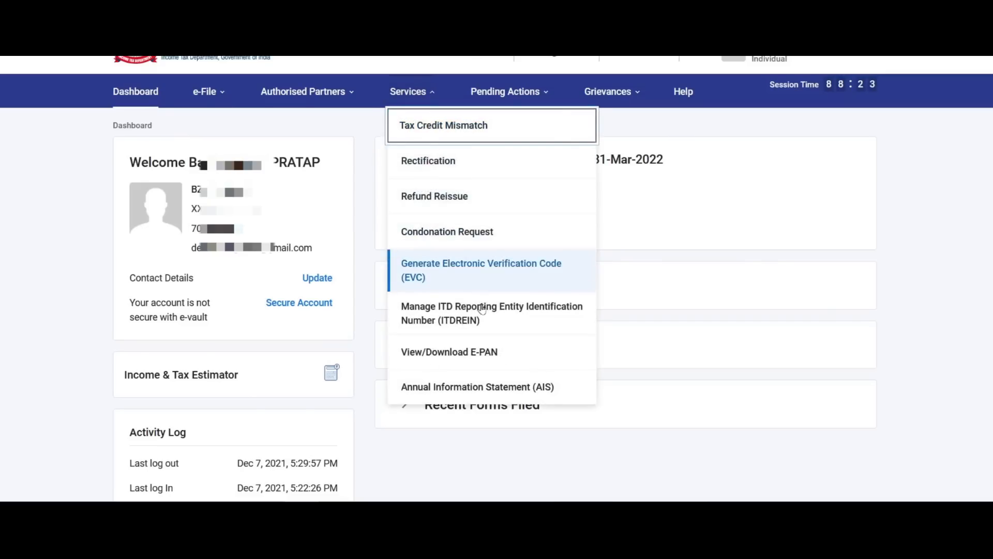
left_click(514, 390)
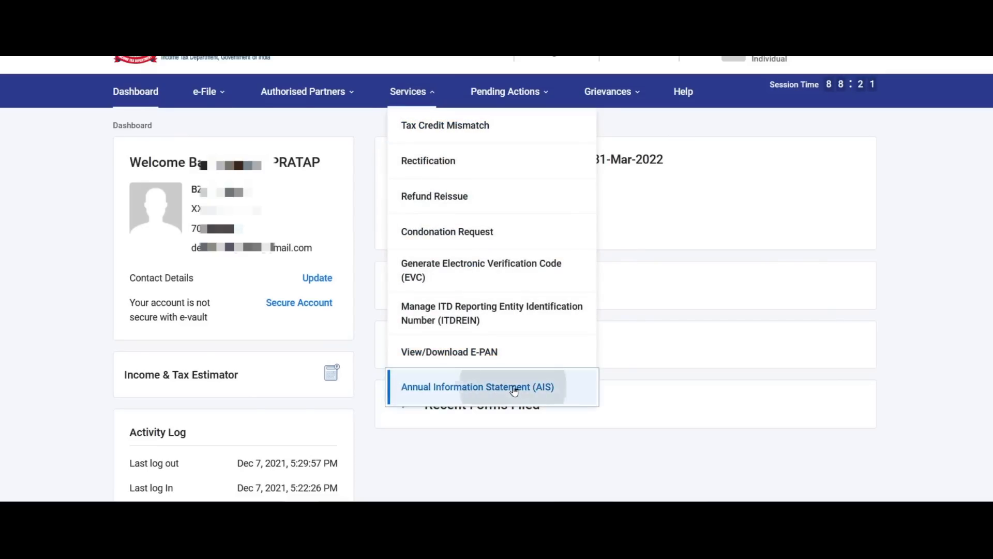
left_click(624, 318)
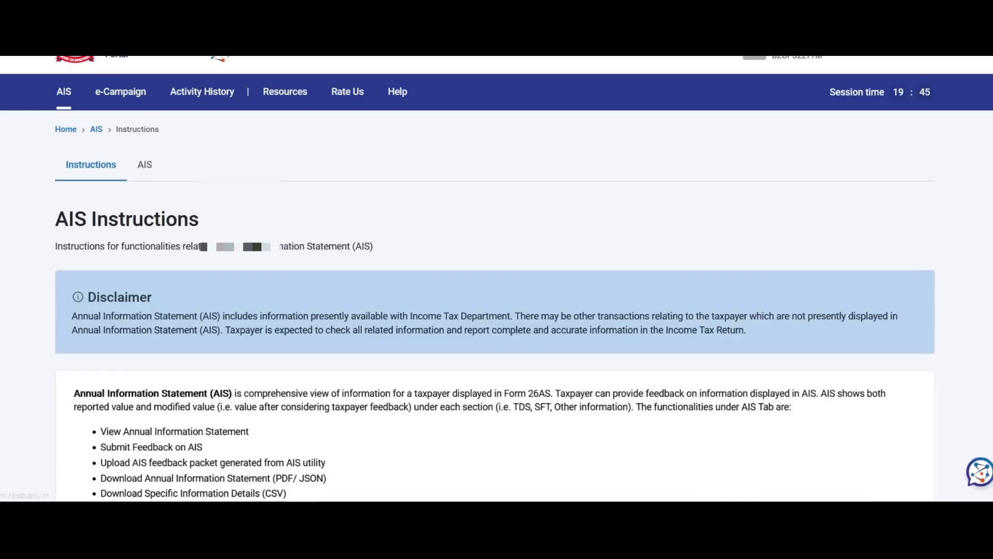
left_click(156, 10)
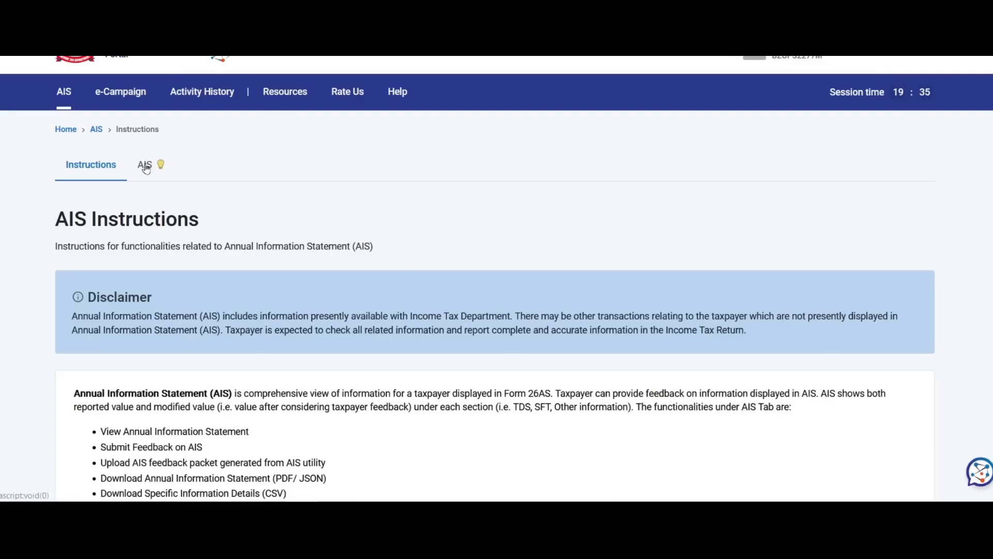
left_click(146, 165)
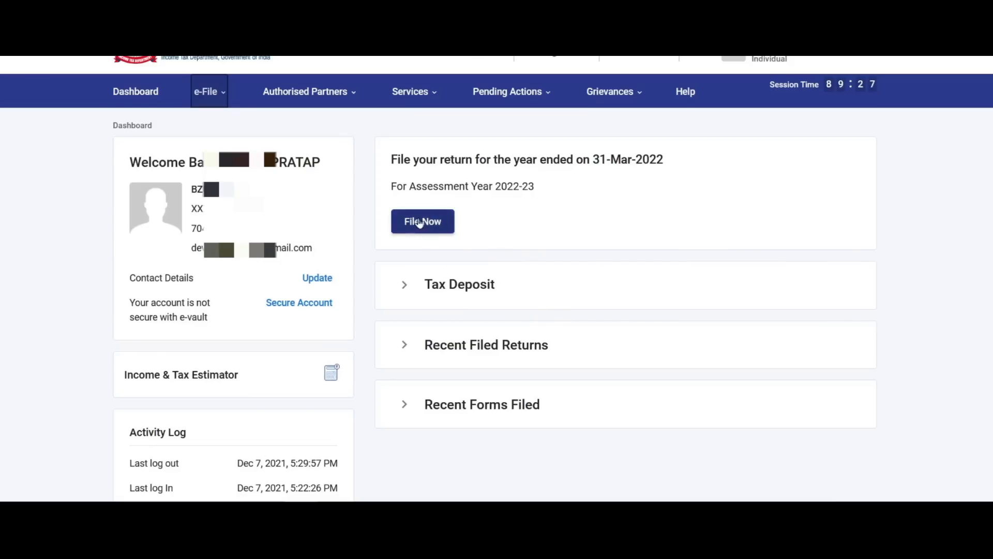
Choose assessment year 2022-23 with Online filing mode and continue.
left_click(425, 224)
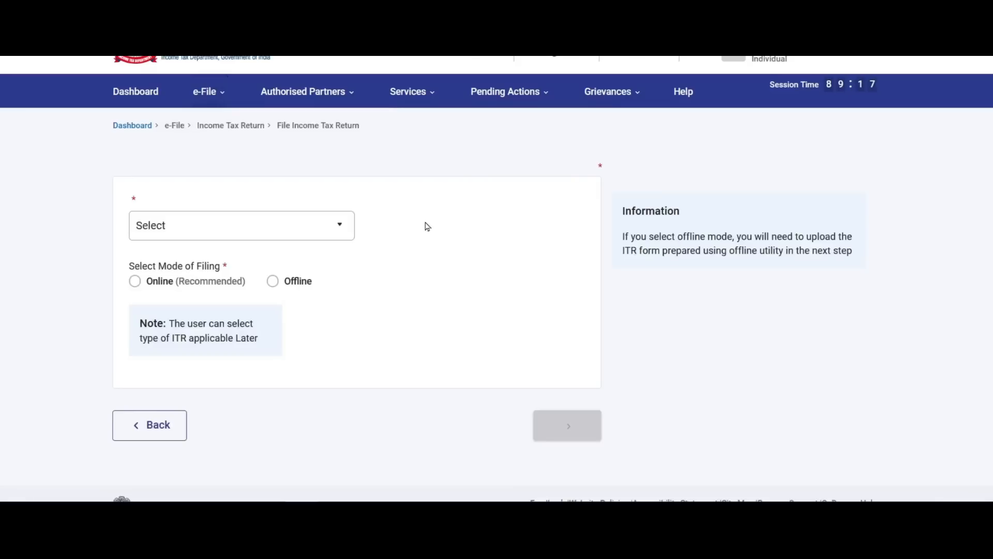
left_click(222, 254)
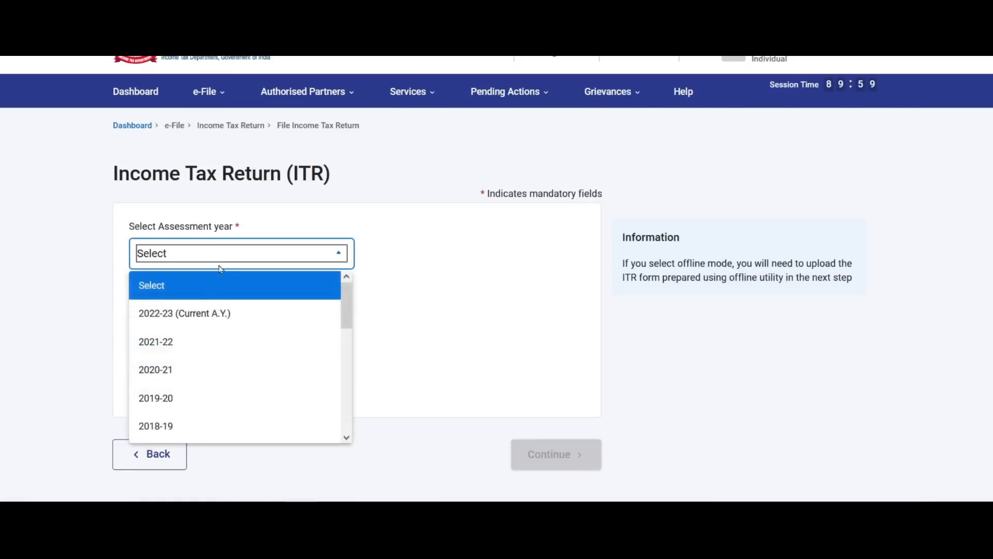
left_click(187, 316)
left_click(135, 309)
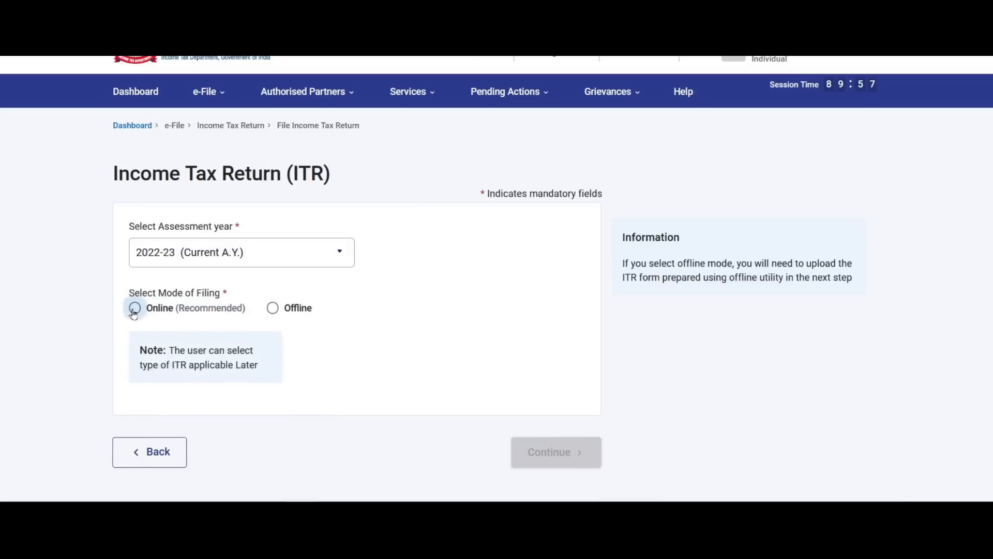
left_click(554, 452)
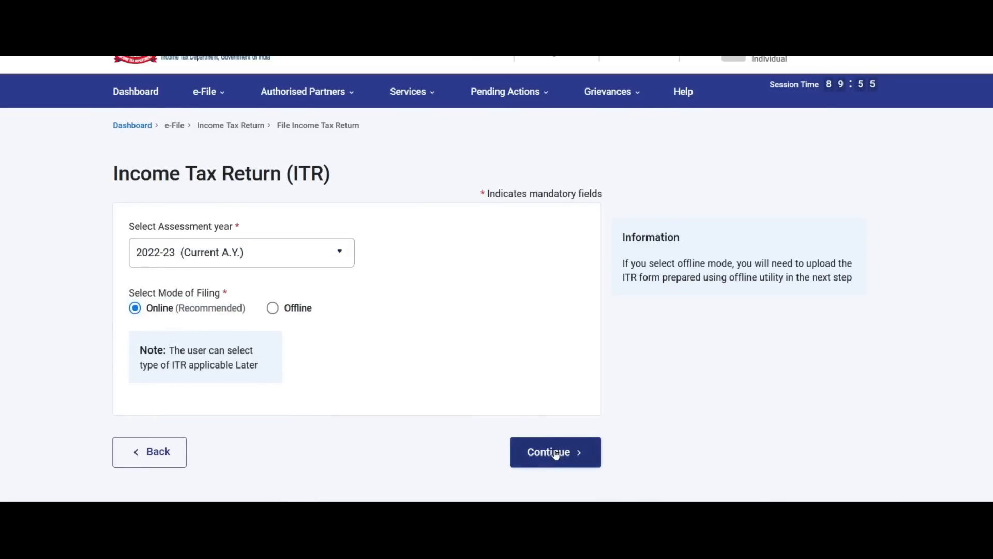
scroll(375, 339, "down", 2)
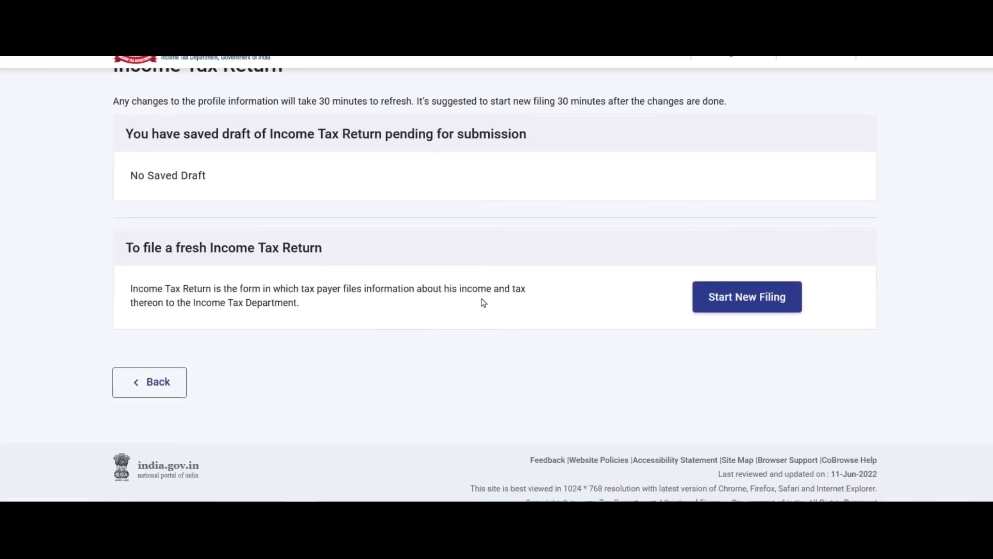
Start a new filing with Individual status and select the ITR-4 form.
left_click(754, 304)
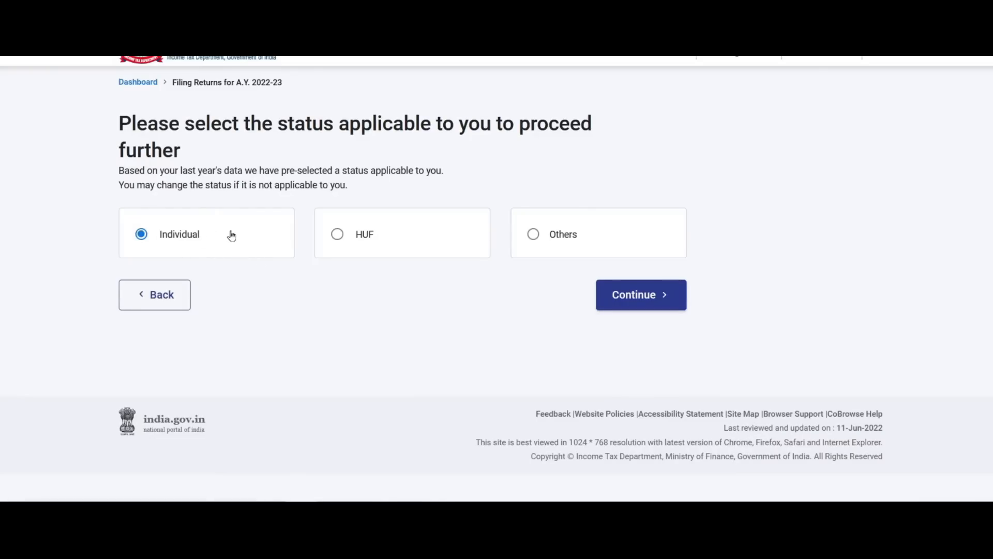
left_click(654, 296)
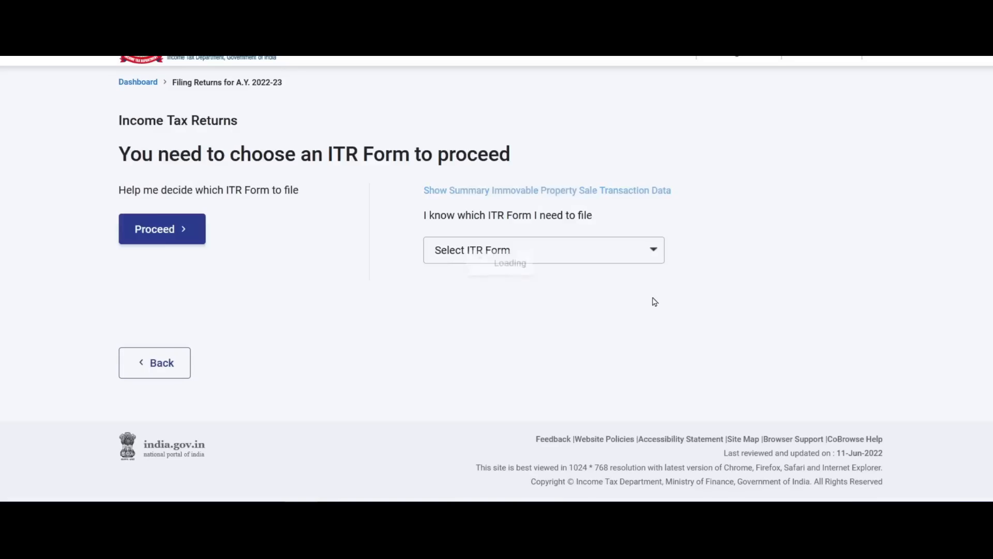
left_click(538, 254)
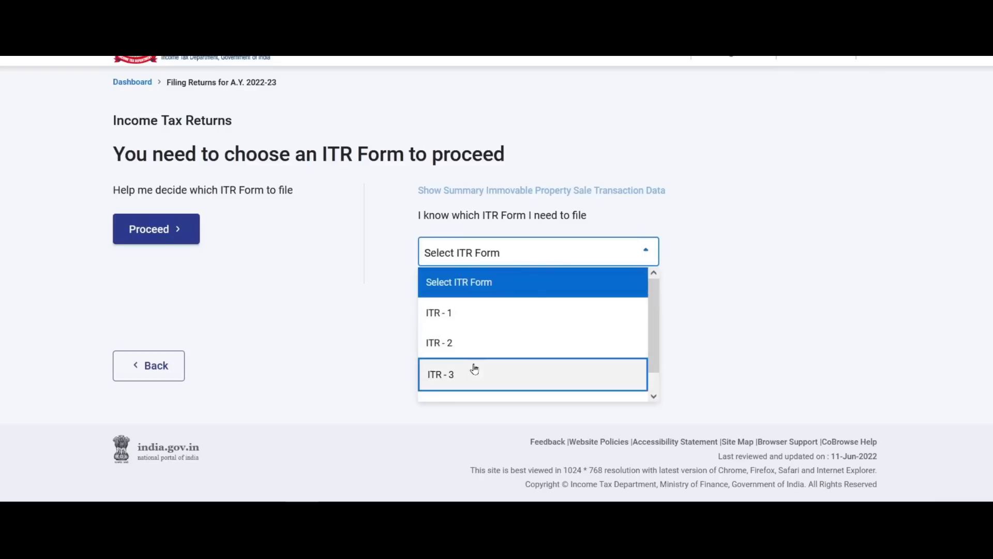
scroll(472, 367, "down", 1)
left_click(474, 389)
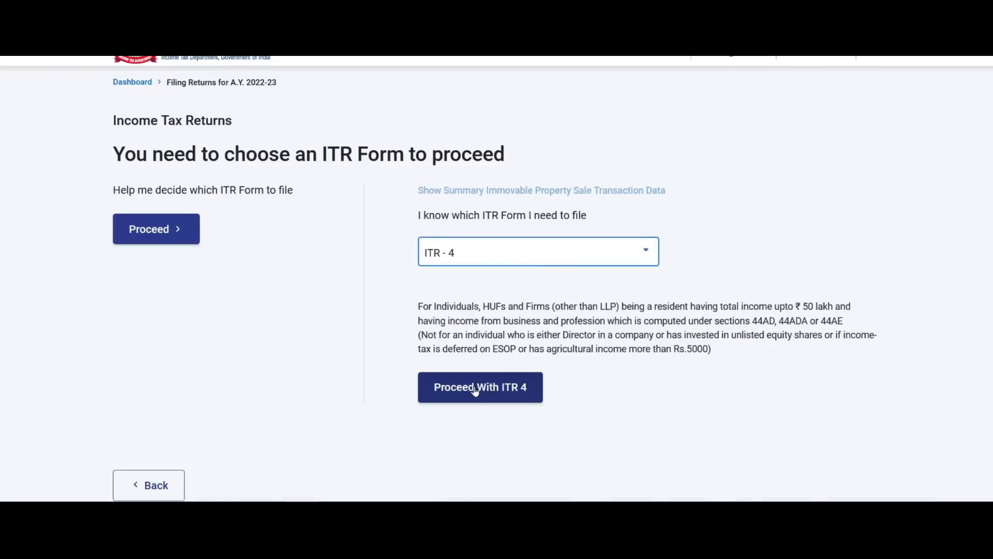
Proceed with ITR-4 citing 'Taxable income is more than basic exemption limit' as the filing reason.
left_click(499, 391)
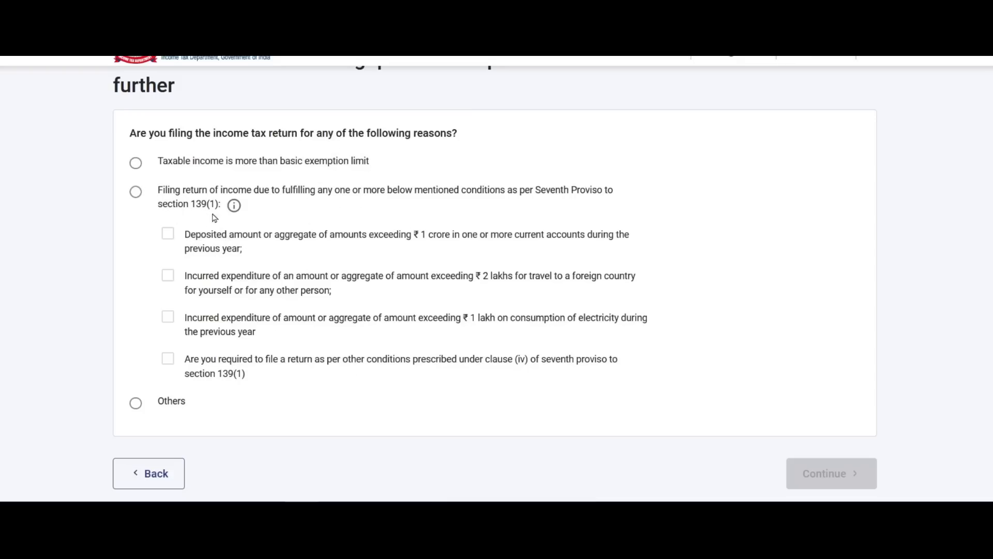
left_click(135, 191)
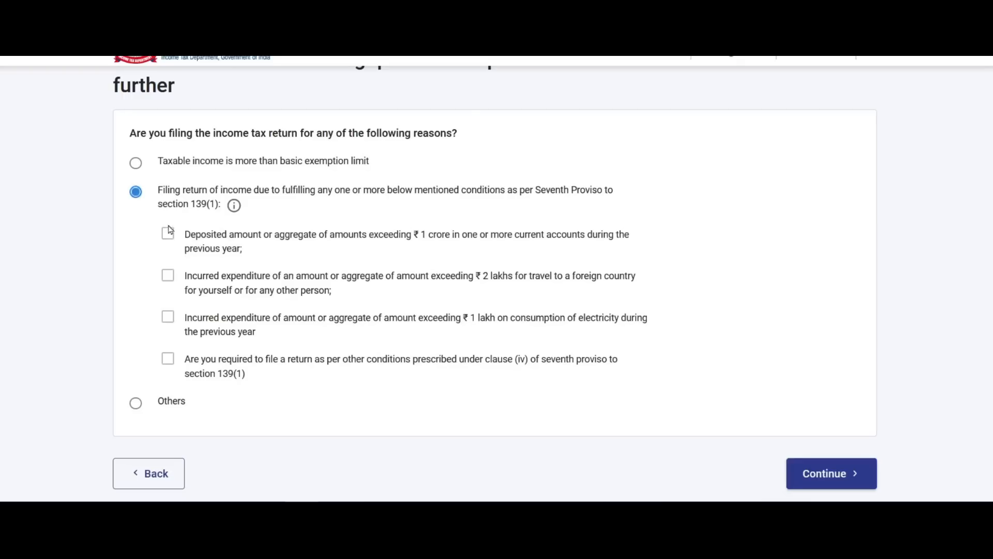
left_click(168, 234)
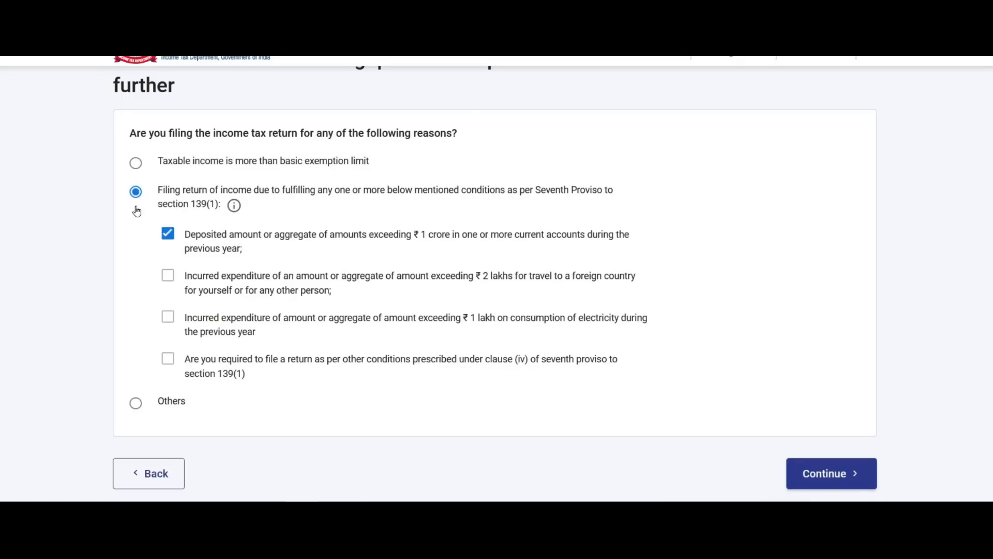
left_click(136, 163)
left_click(135, 402)
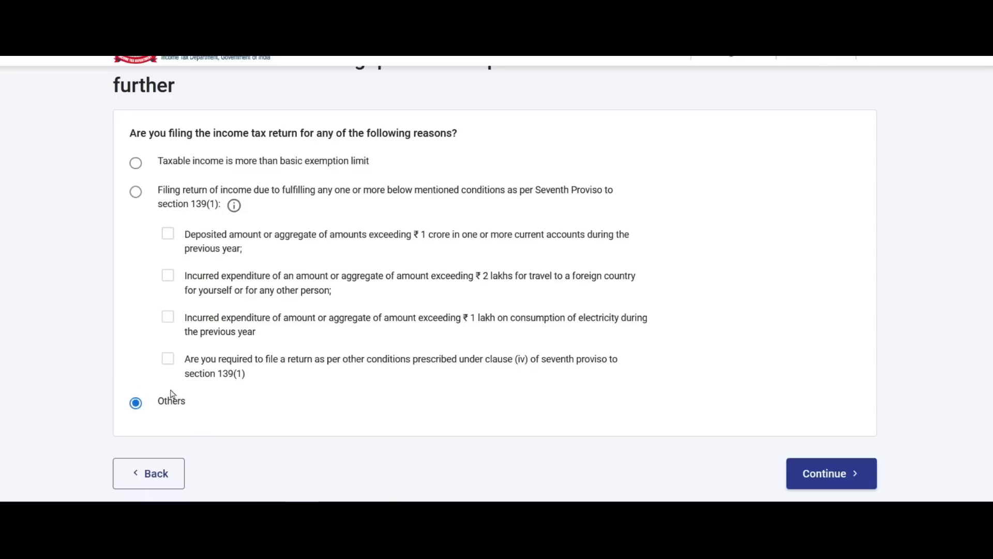
left_click(136, 164)
left_click(825, 473)
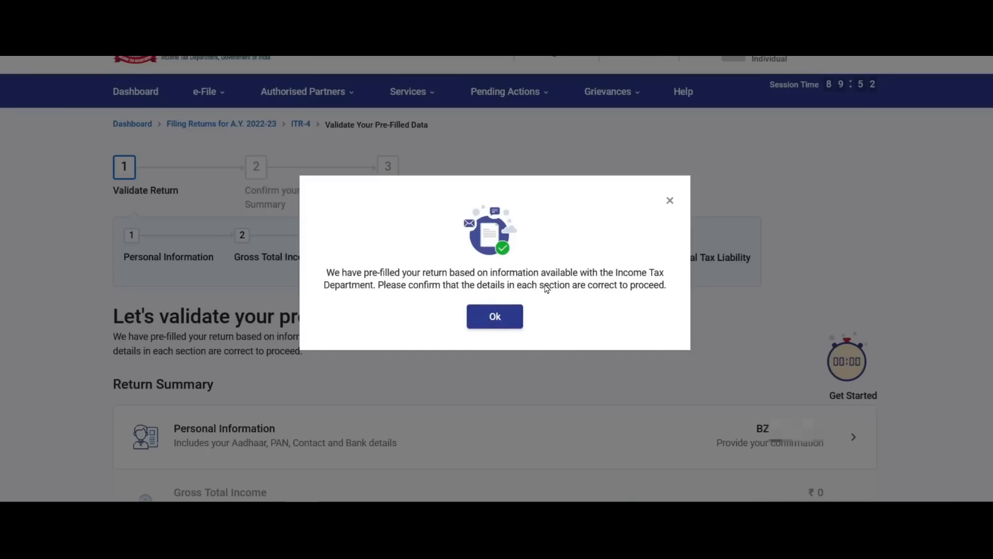
Dismiss the pre-filled data notice and open Personal Information from the Return Summary.
left_click(495, 322)
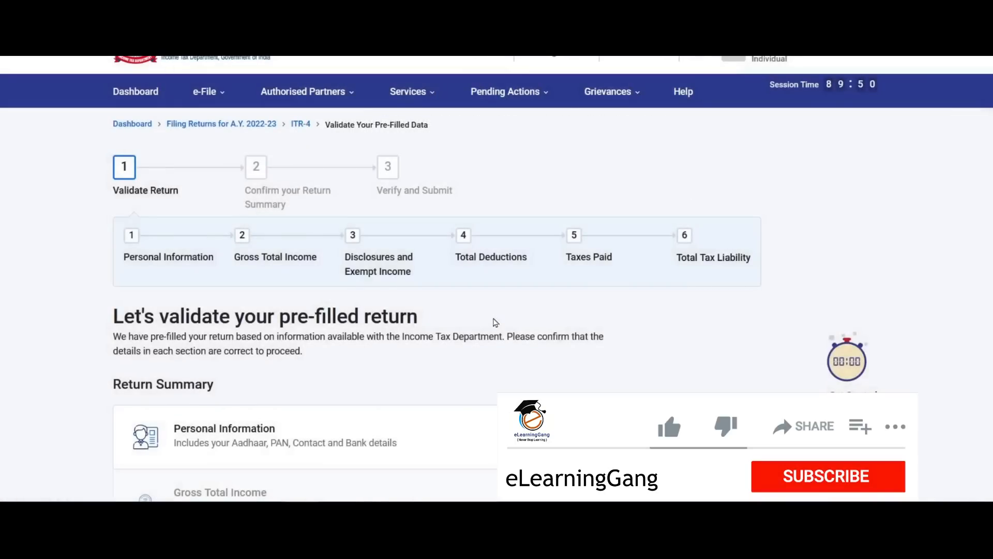
scroll(261, 250, "down", 5)
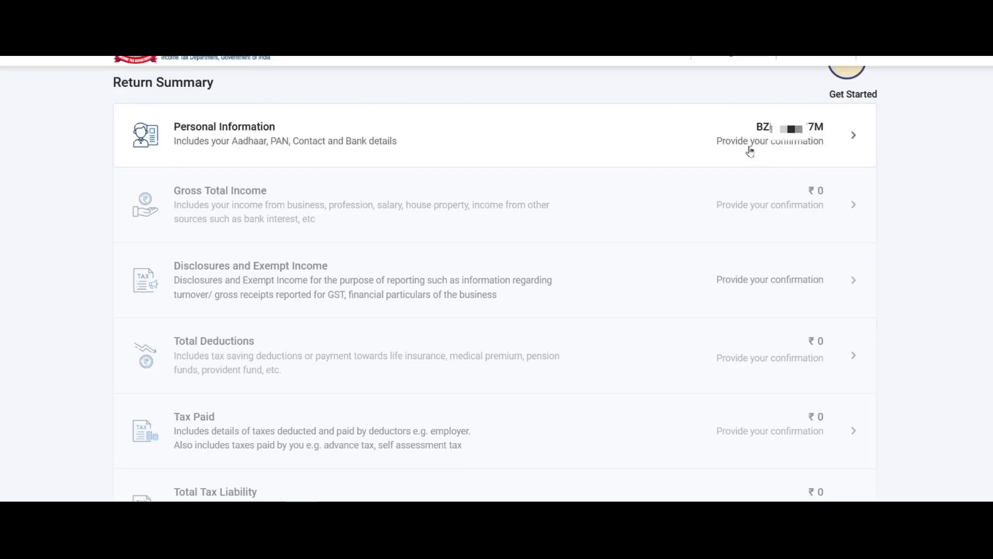
left_click(831, 141)
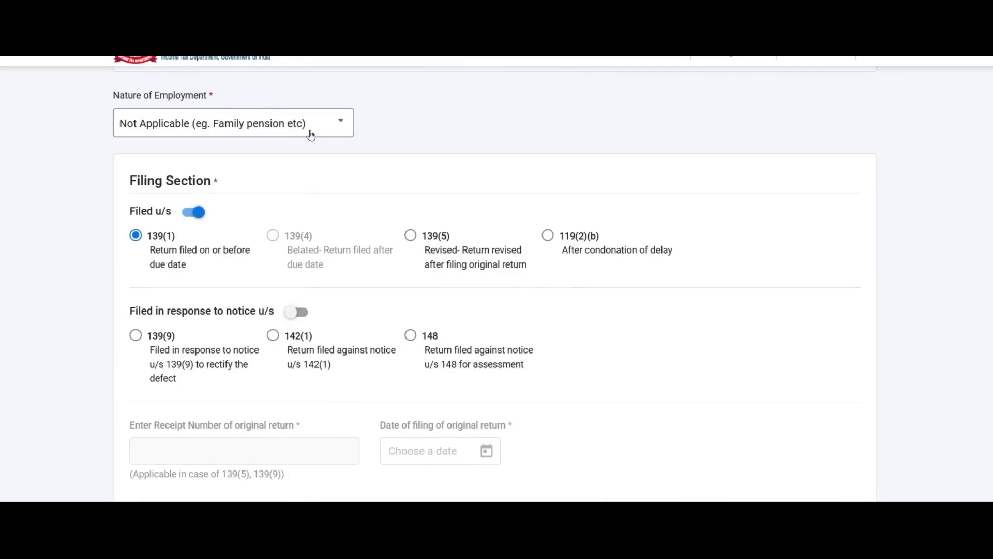
Keep Nature of Employment as Not Applicable and answer Yes to the AY 2021-22 115BAC question.
left_click(130, 126)
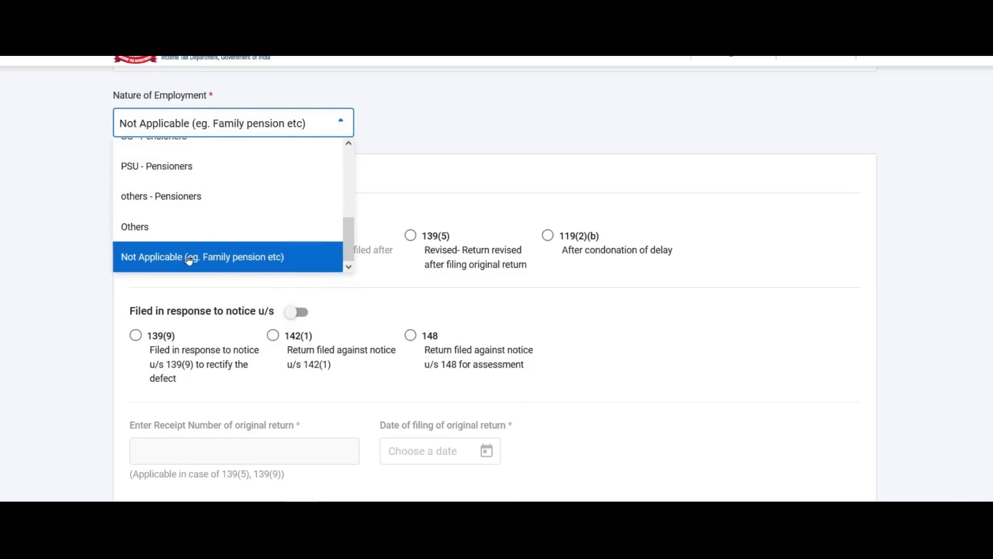
left_click(160, 257)
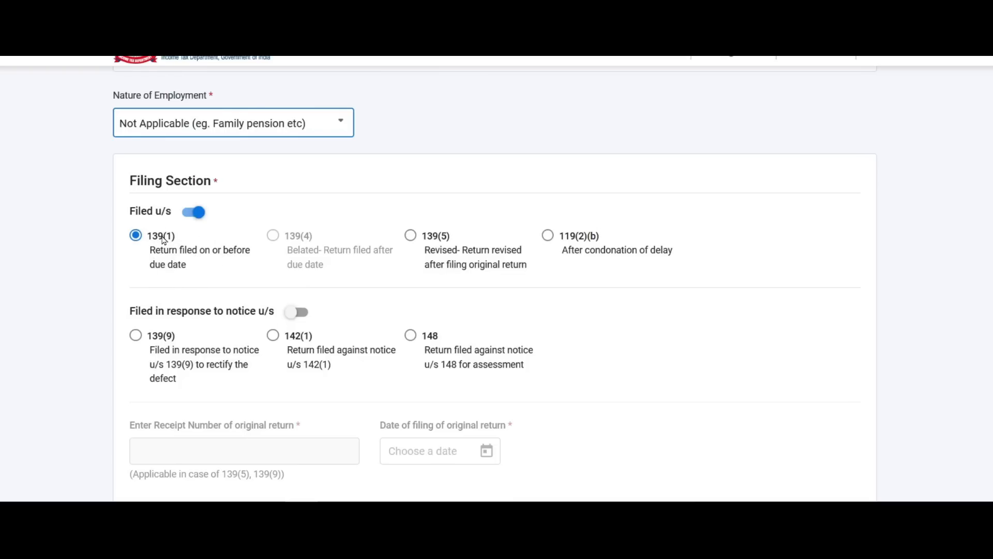
scroll(162, 239, "down", 8)
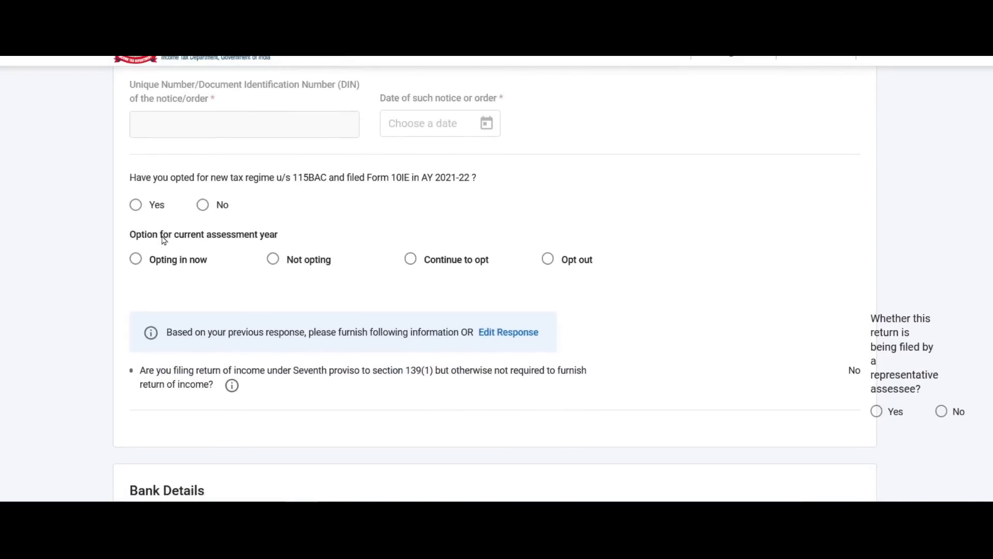
scroll(164, 239, "down", 1)
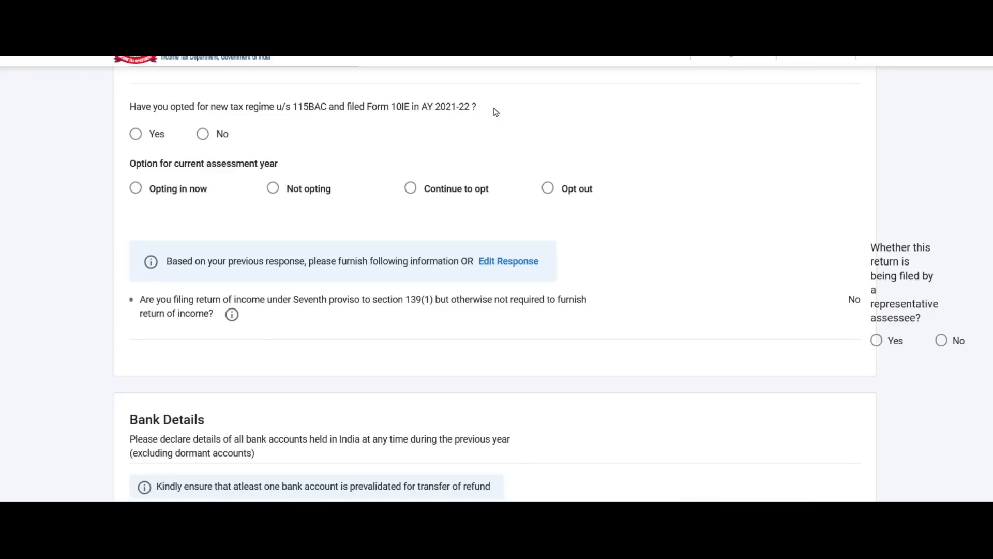
left_click(135, 135)
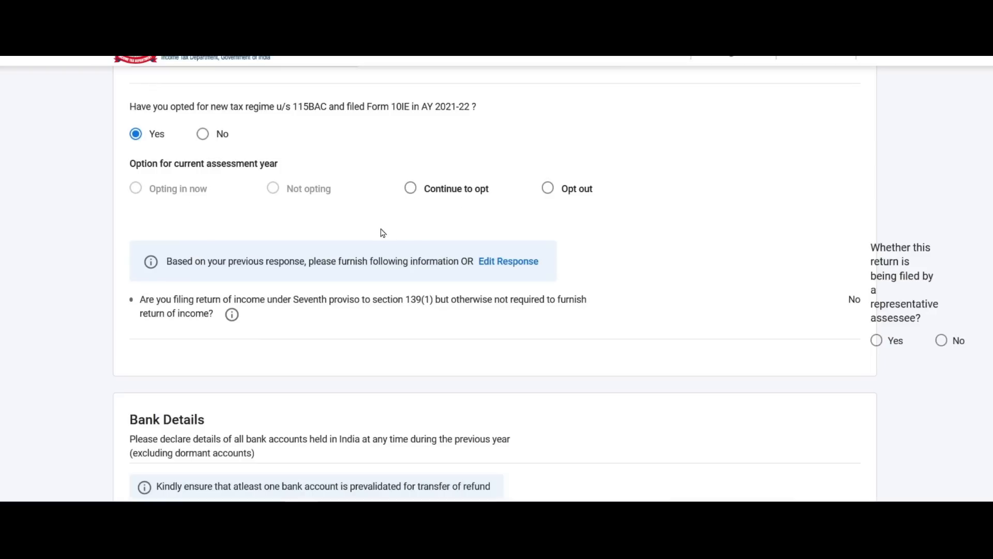
left_click(413, 189)
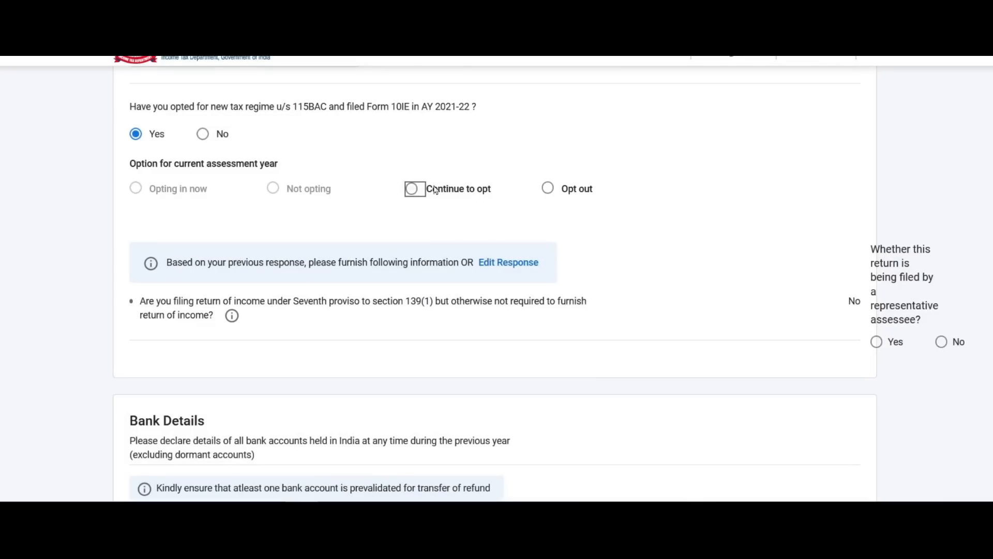
Cancel the new-regime warning and select Opt out for the current assessment year.
left_click(412, 189)
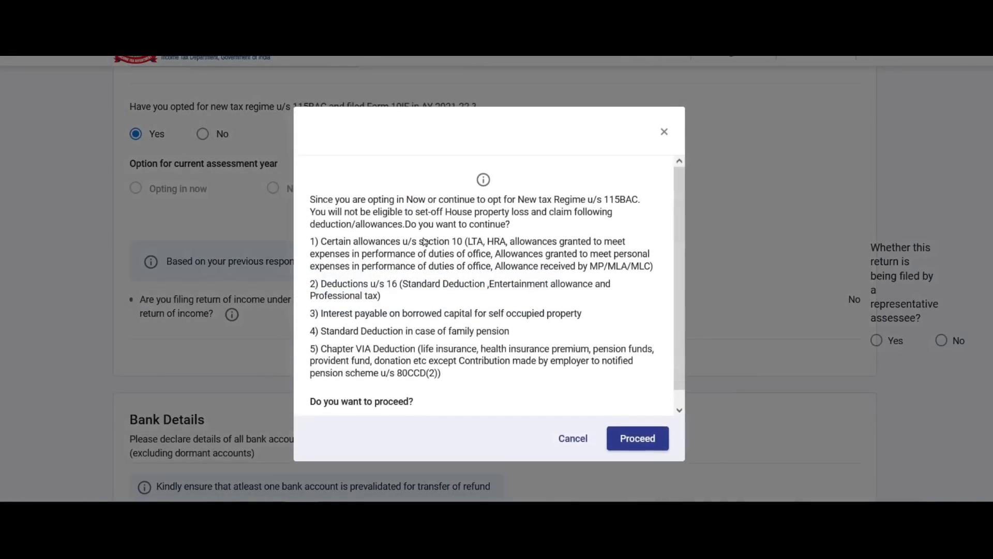
scroll(504, 236, "down", 1)
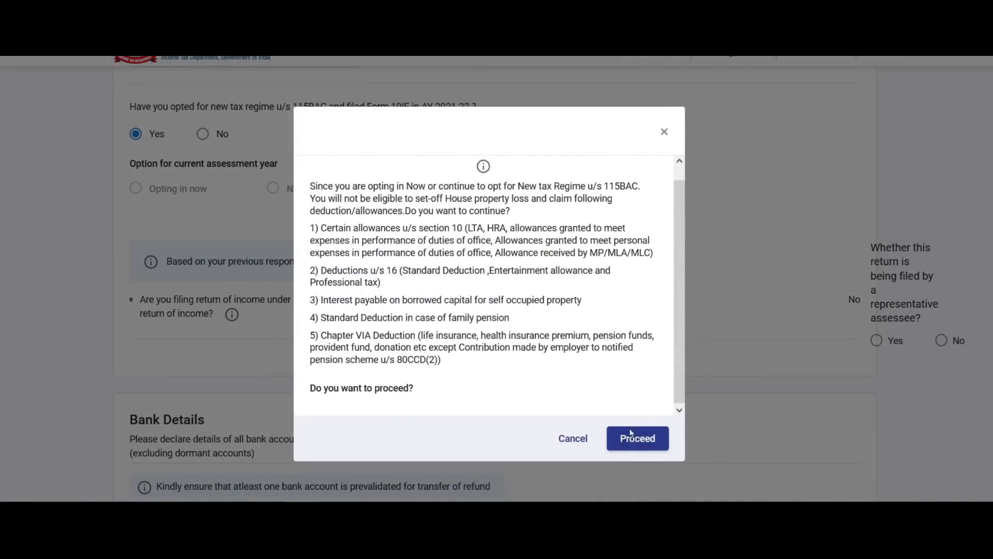
left_click(575, 437)
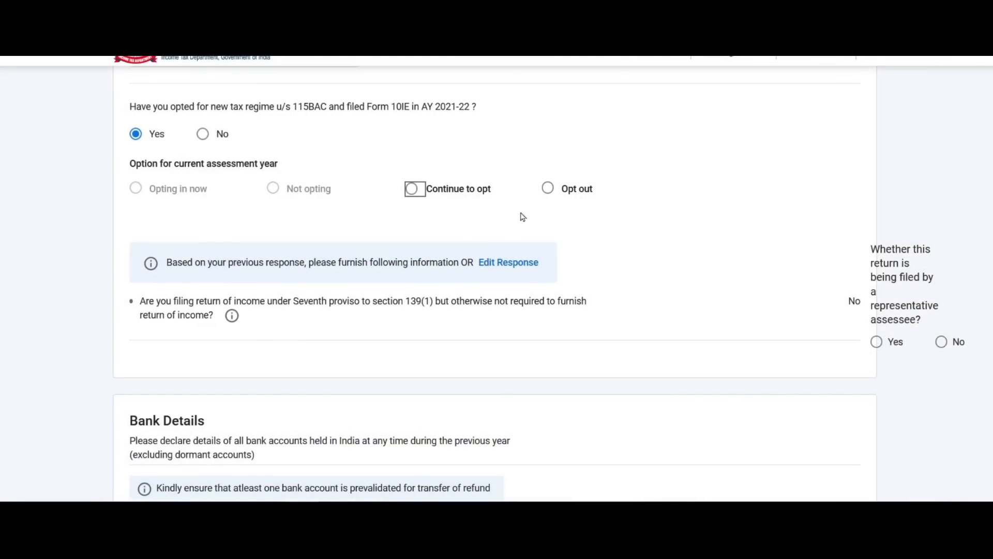
left_click(548, 188)
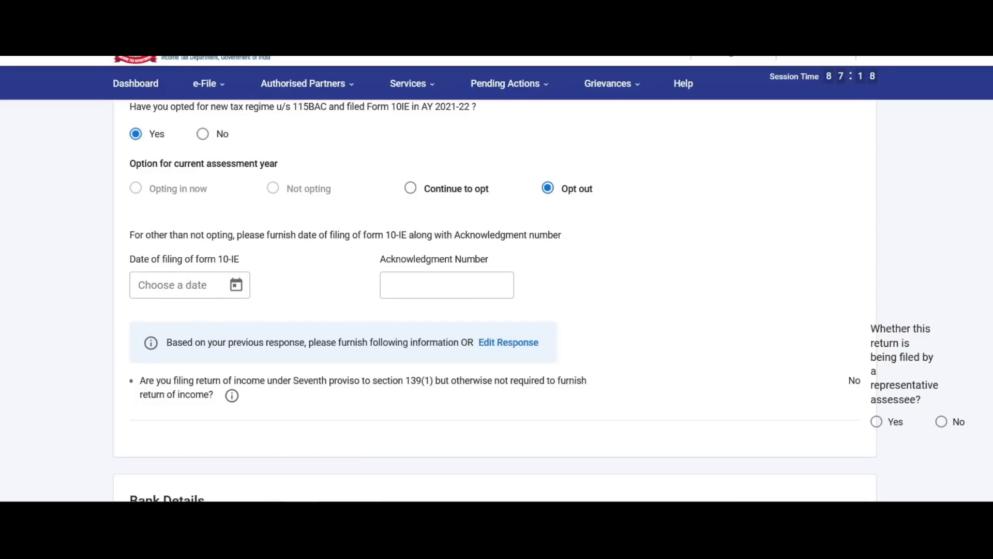
Answer No to the AY 2021-22 115BAC question and select Opting in now.
left_click(209, 84)
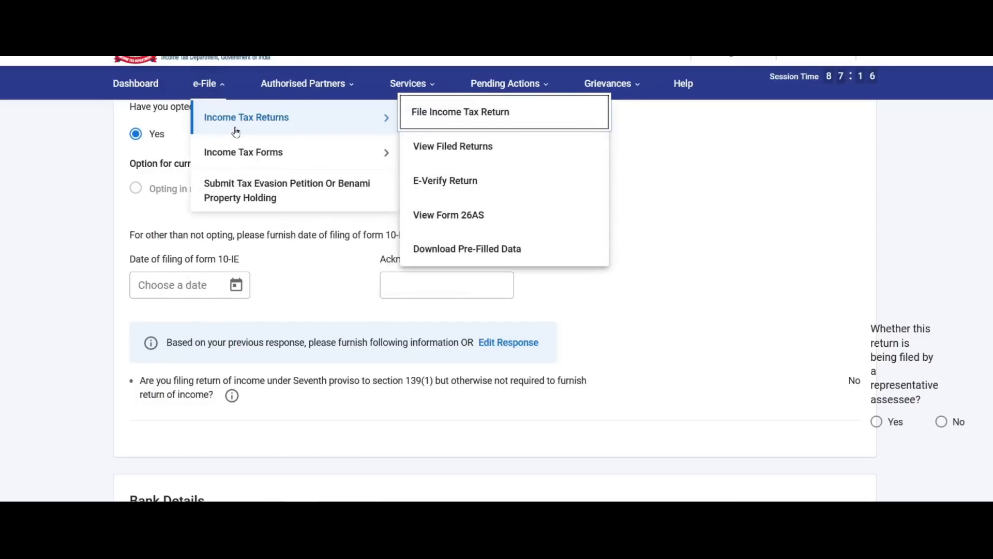
mouse_move(274, 153)
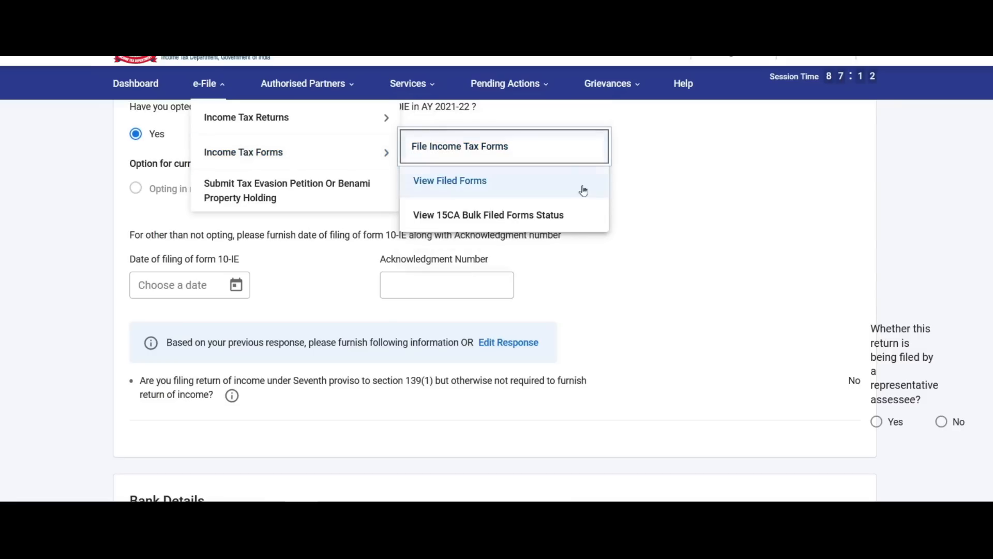
left_click(744, 208)
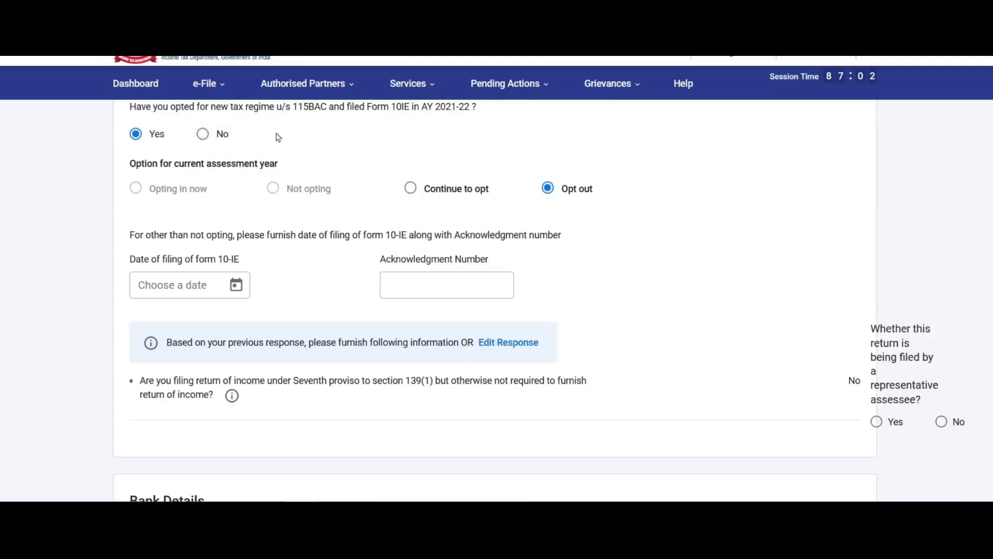
left_click(203, 135)
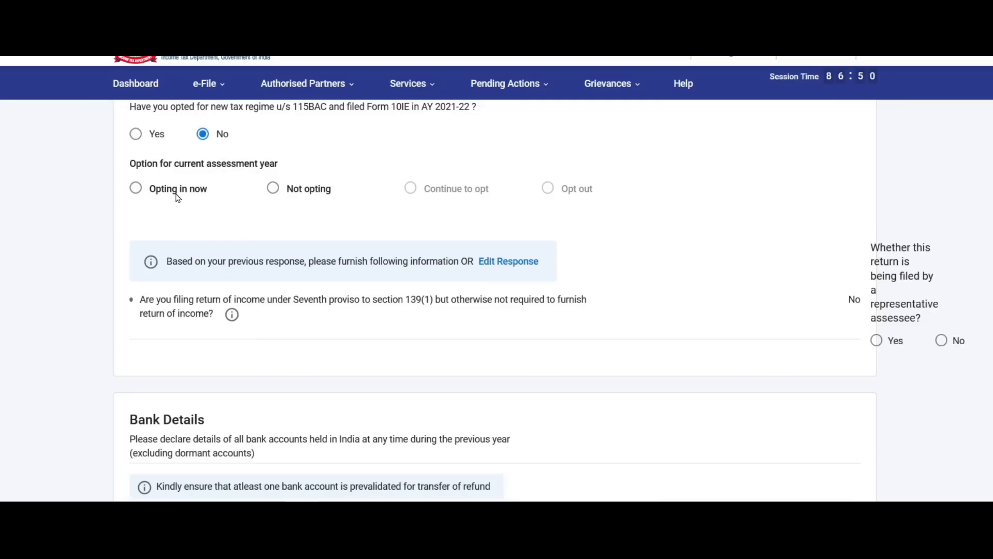
left_click(136, 190)
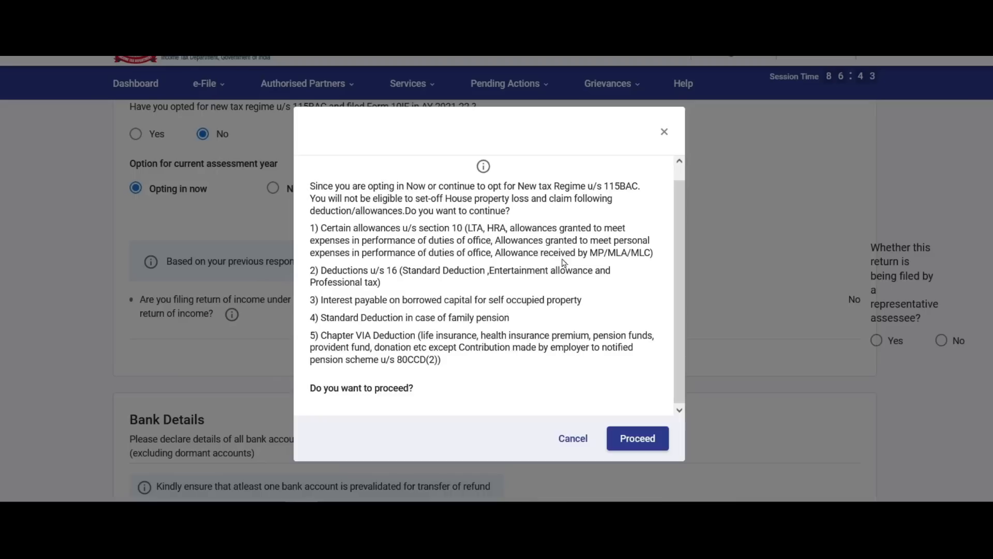
Decline the new tax regime warning, select Not opting, and answer No to representative assessee.
left_click(641, 438)
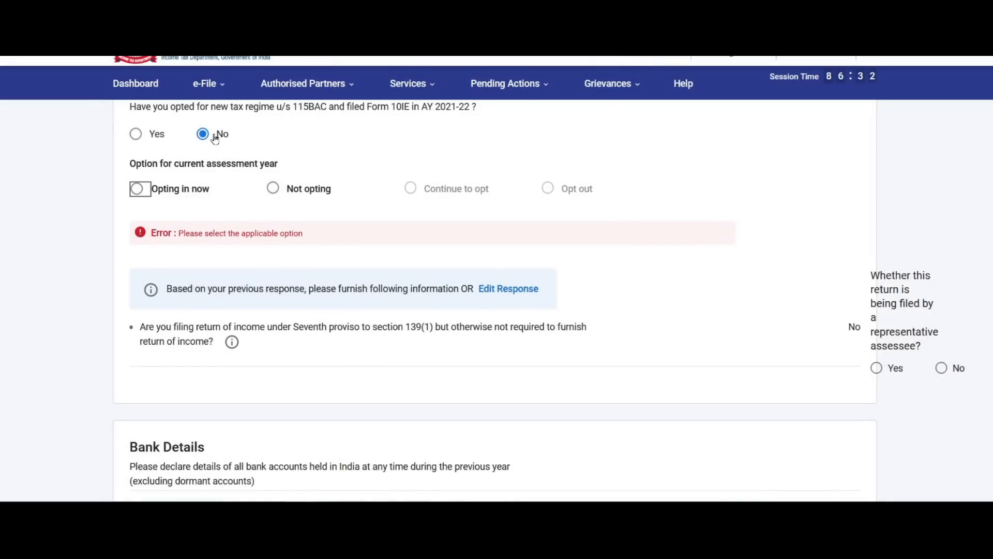
left_click(274, 189)
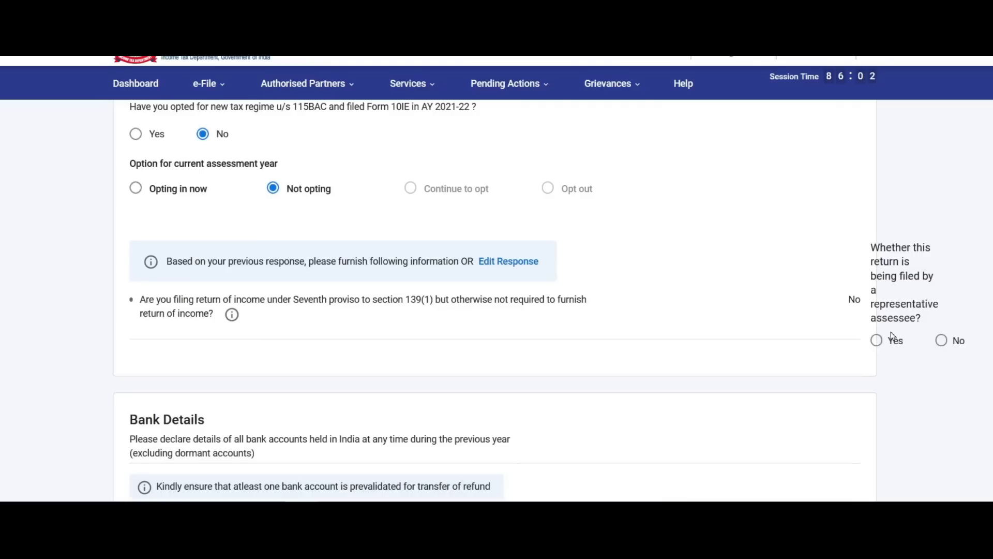
left_click(942, 340)
Turn 'Selected for refund' back on for the validated bank account and confirm Personal Information.
scroll(700, 272, "down", 5)
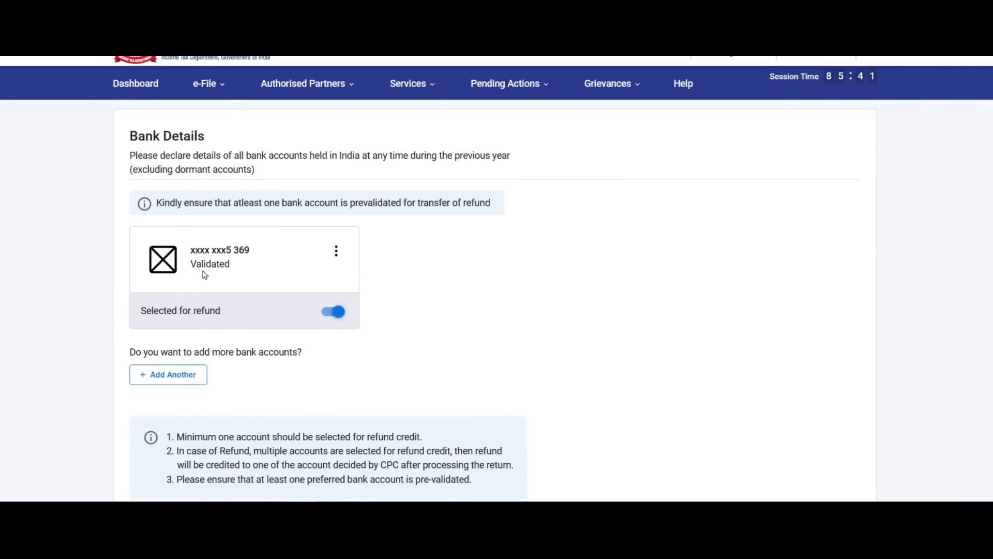
left_click(333, 313)
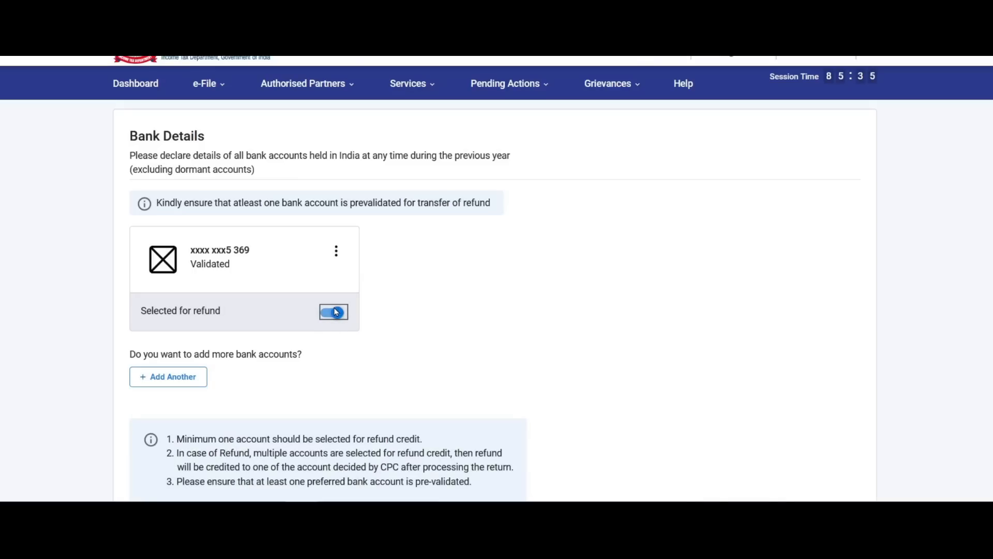
scroll(336, 312, "down", 4)
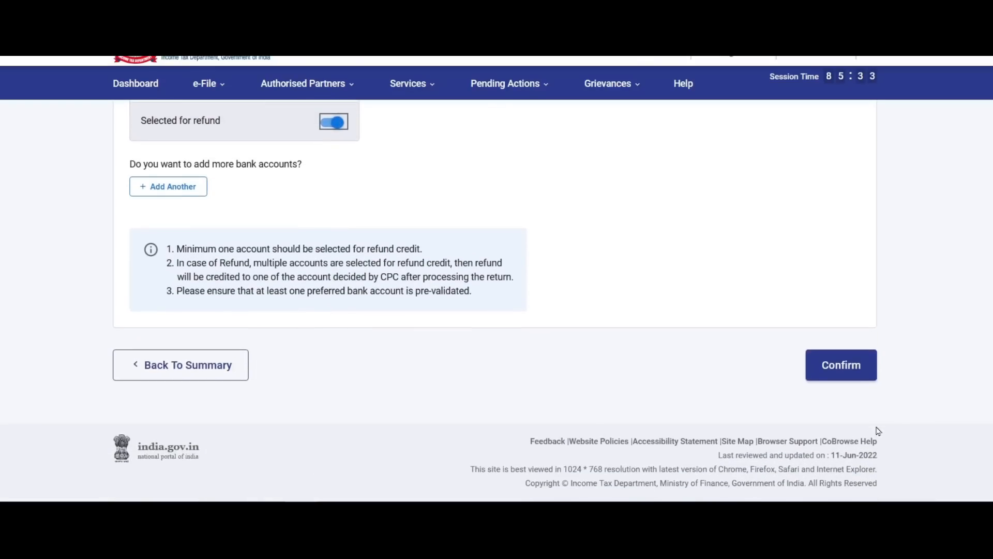
left_click(842, 366)
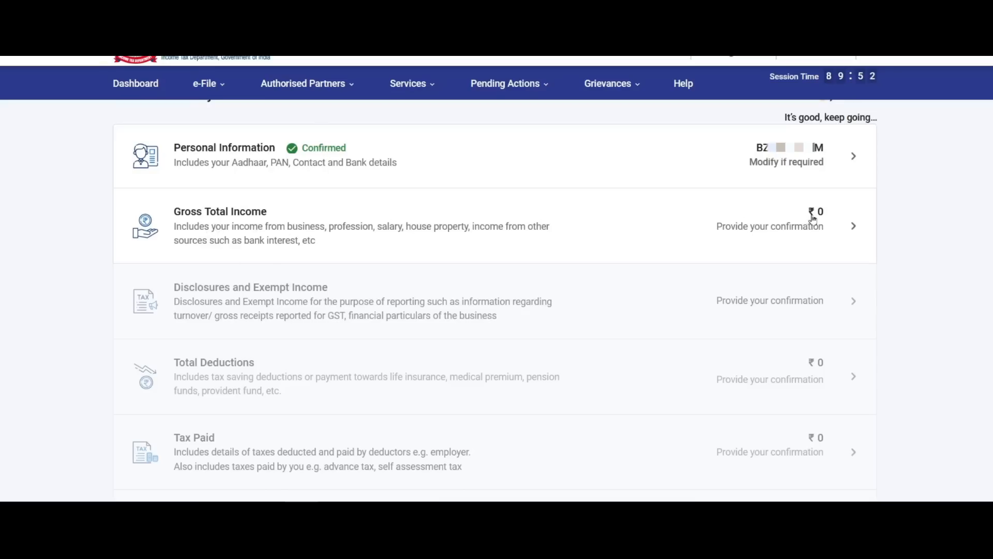
Skip the Gross Total Income preliminary questions.
left_click(816, 232)
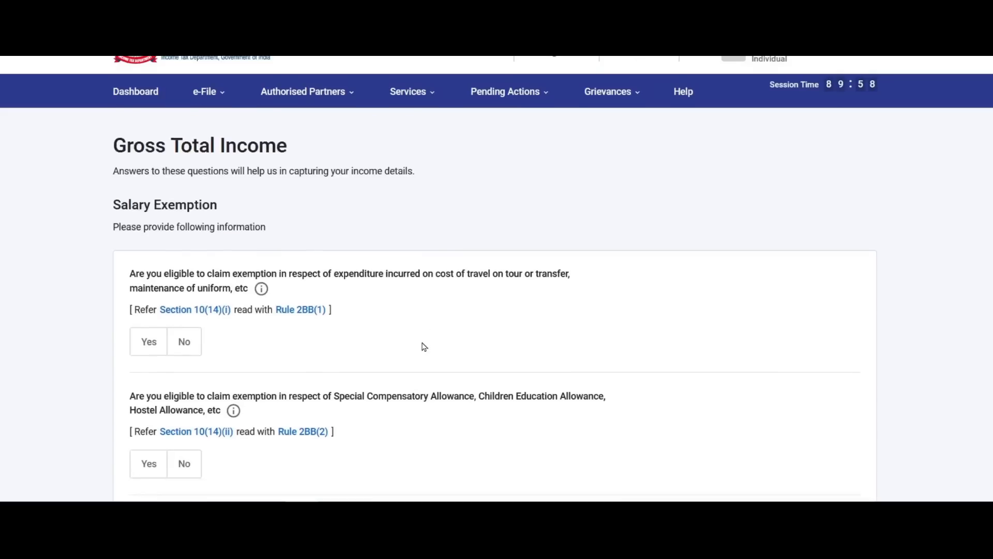
scroll(421, 346, "down", 10)
left_click(269, 323)
left_click(656, 332)
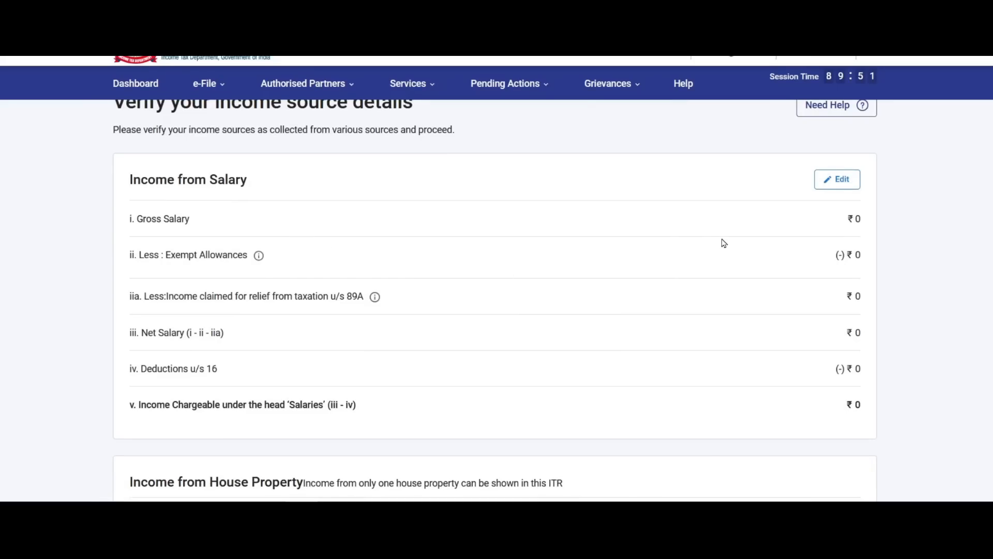
Review the zero income sources and start adding Business or Profession income.
scroll(724, 243, "down", 1)
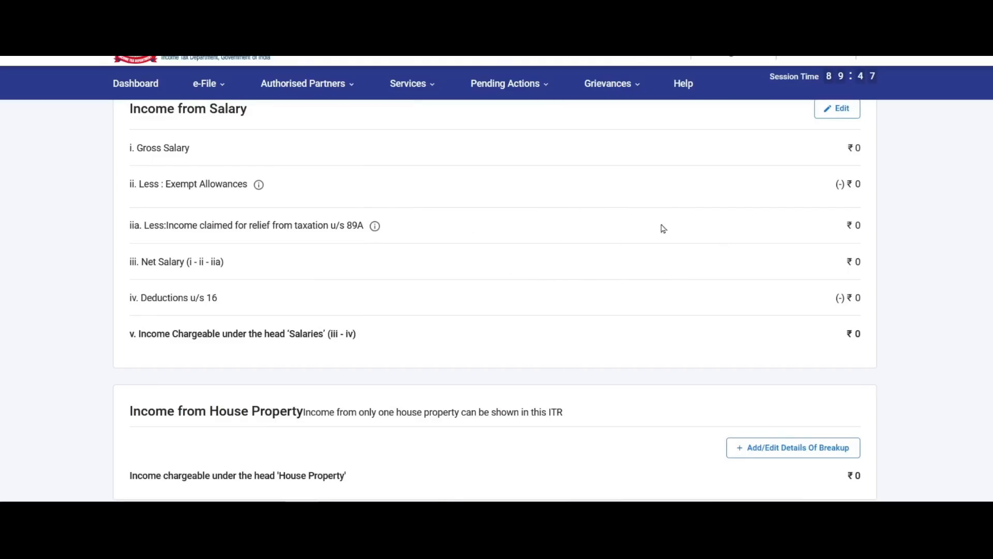
scroll(601, 233, "down", 4)
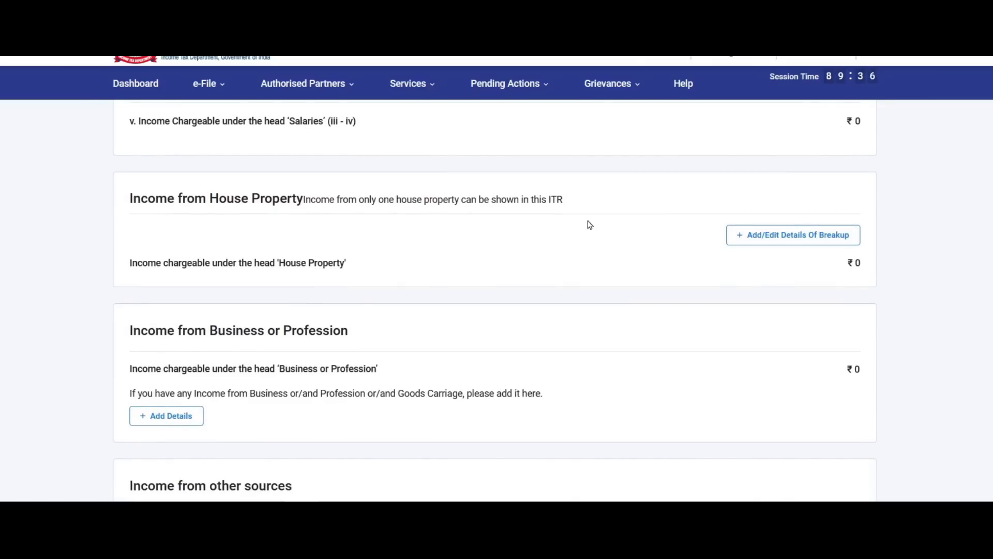
scroll(425, 253, "down", 3)
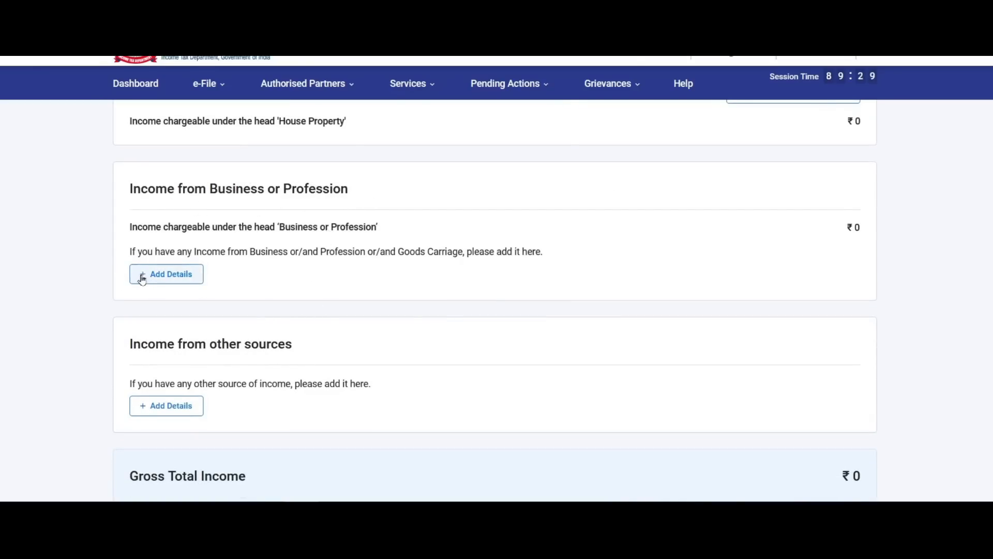
left_click(172, 274)
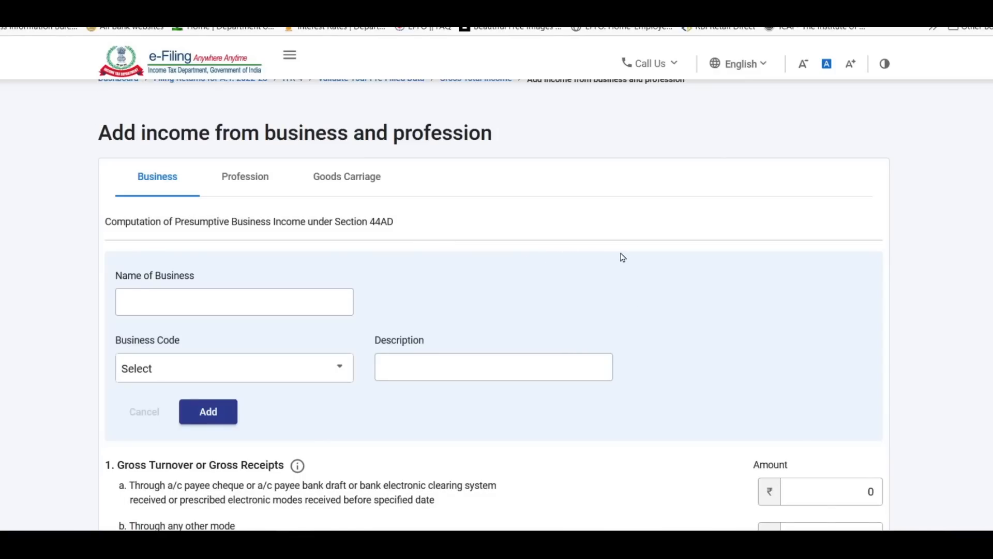
Add OM ELECTRICAL PART, code 09018, described as WHOLESALER, to the Section 44AD business list.
left_click(157, 109)
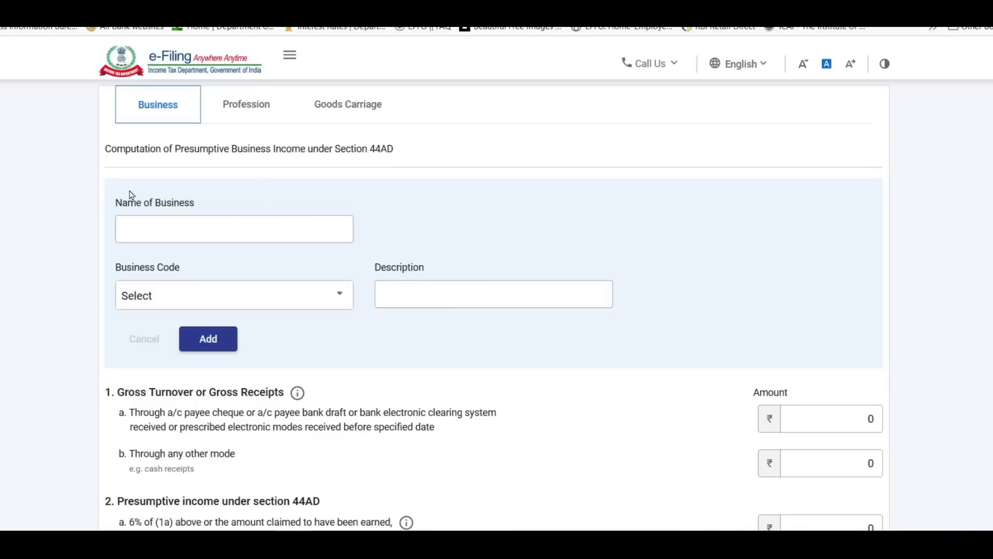
left_click(187, 234)
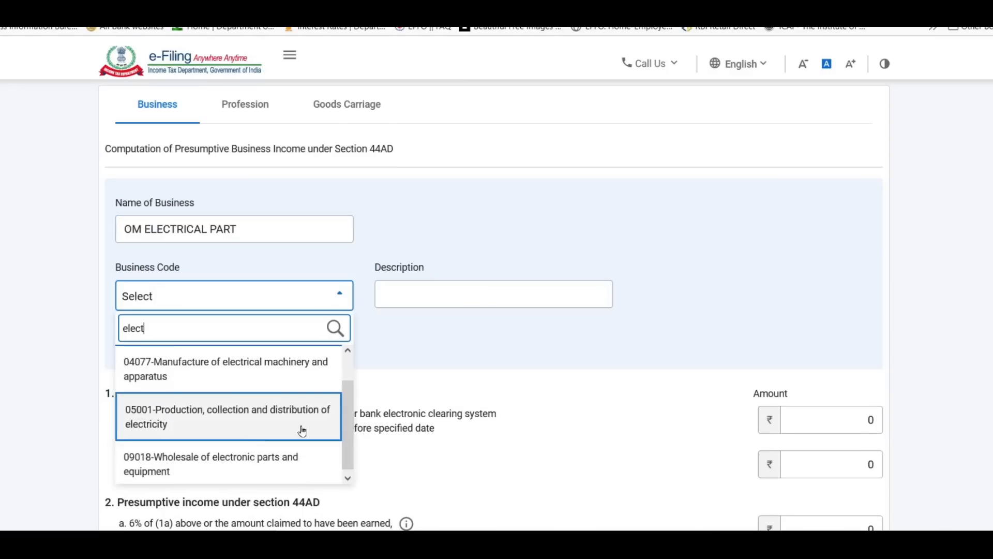
left_click(207, 461)
left_click(440, 294)
type("WHOLESALER")
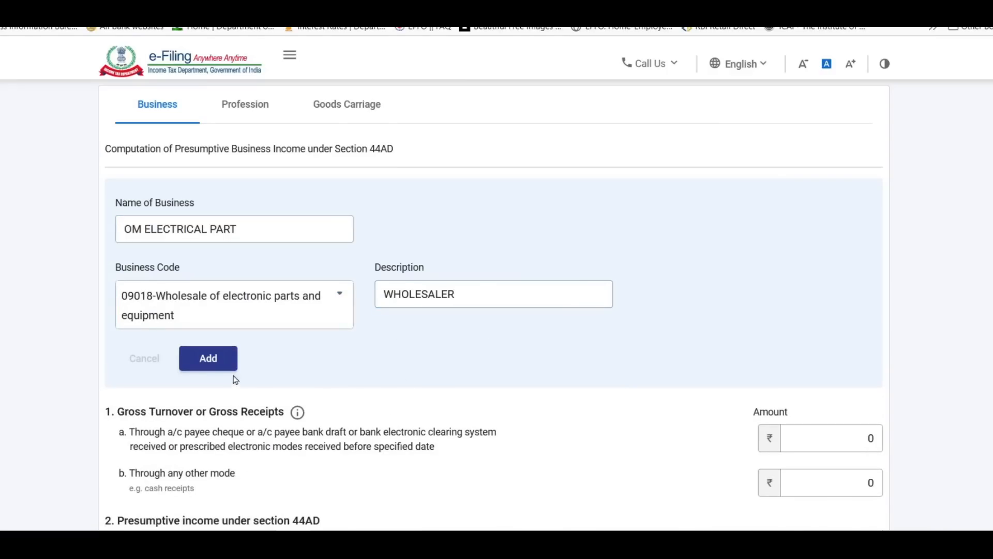
left_click(216, 365)
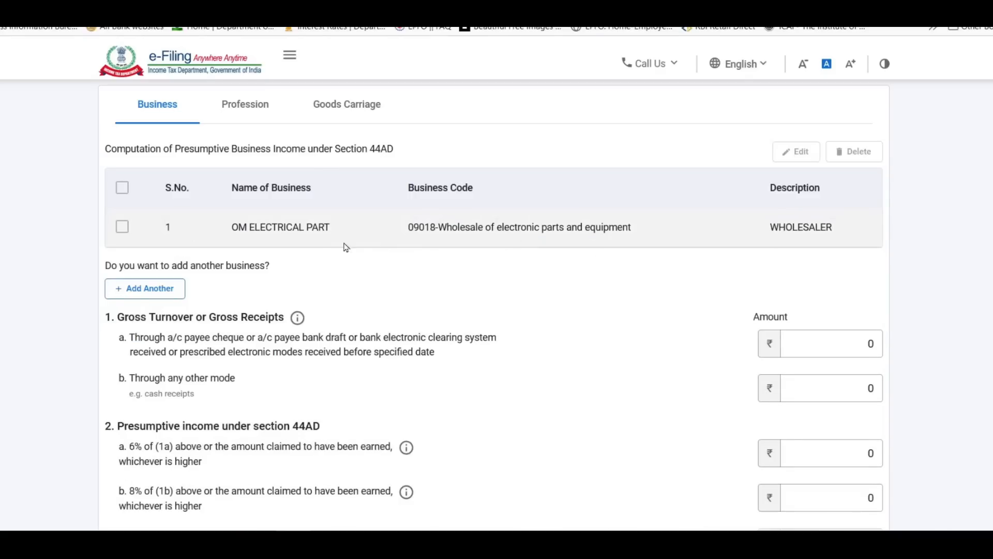
Scroll to the 44AD turnover section and move among the turnover and presumptive income amounts.
scroll(627, 241, "down", 1)
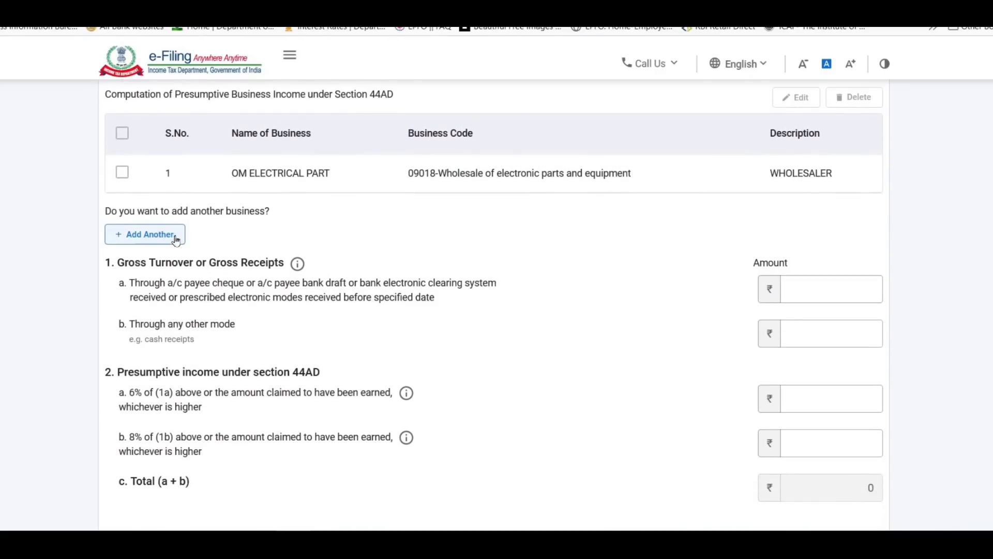
scroll(389, 215, "down", 1)
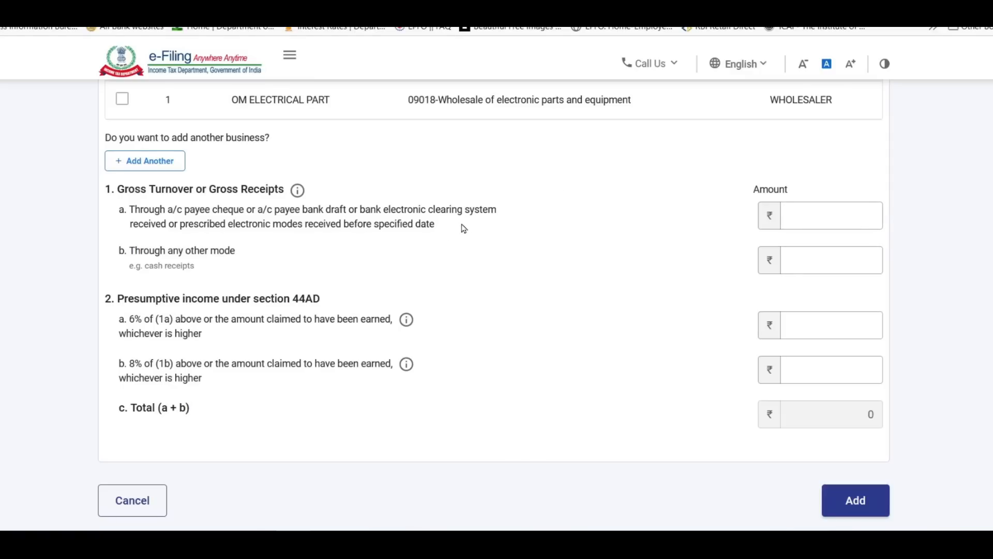
left_click(824, 216)
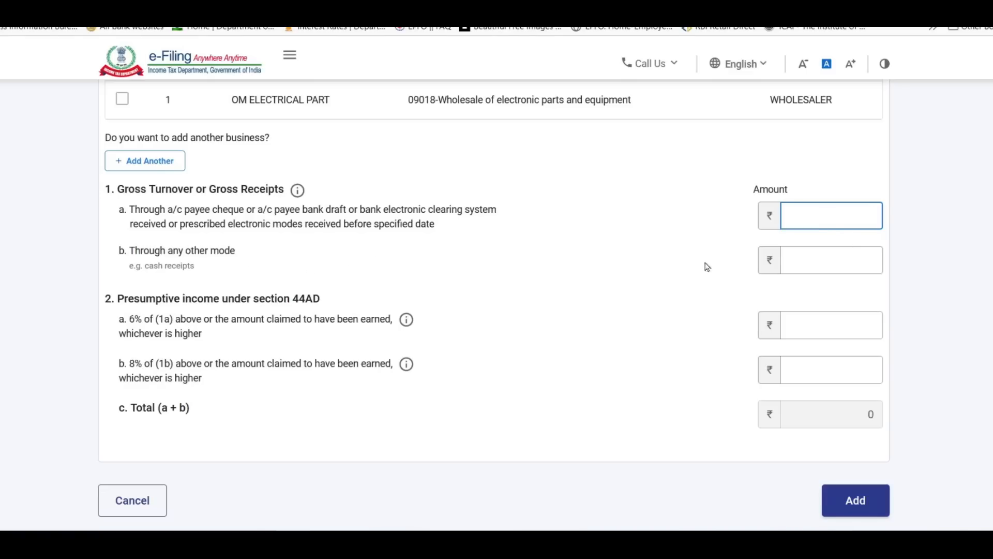
left_click(846, 260)
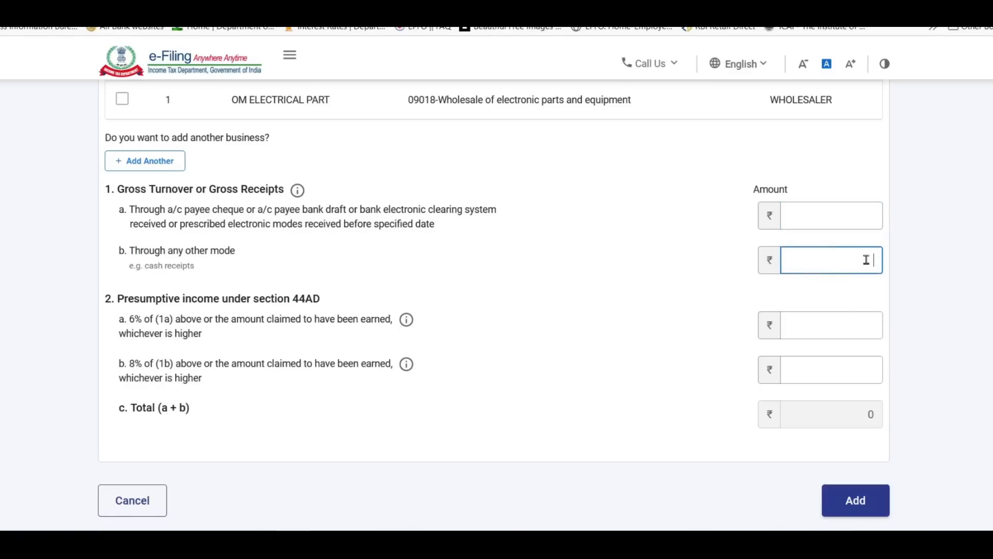
scroll(867, 260, "down", 2)
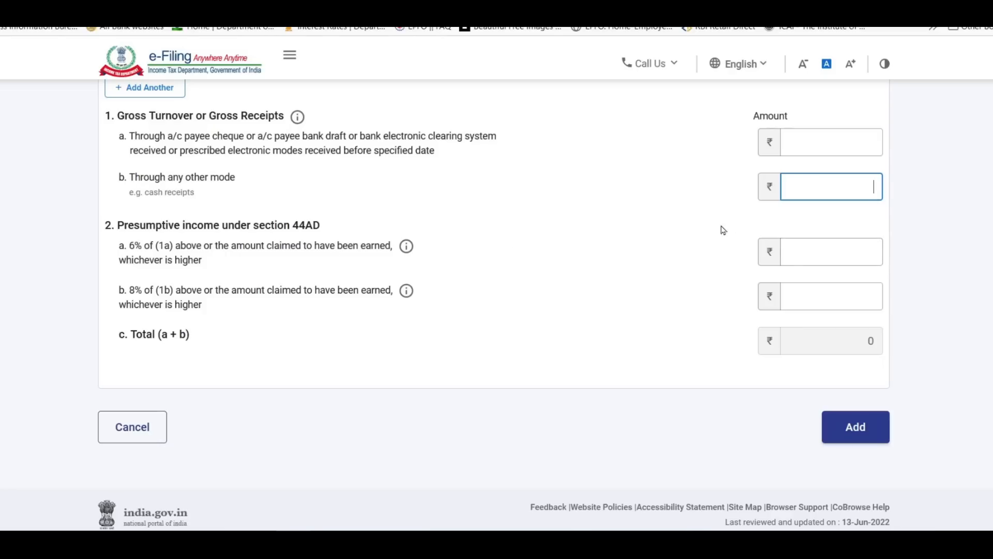
left_click(805, 144)
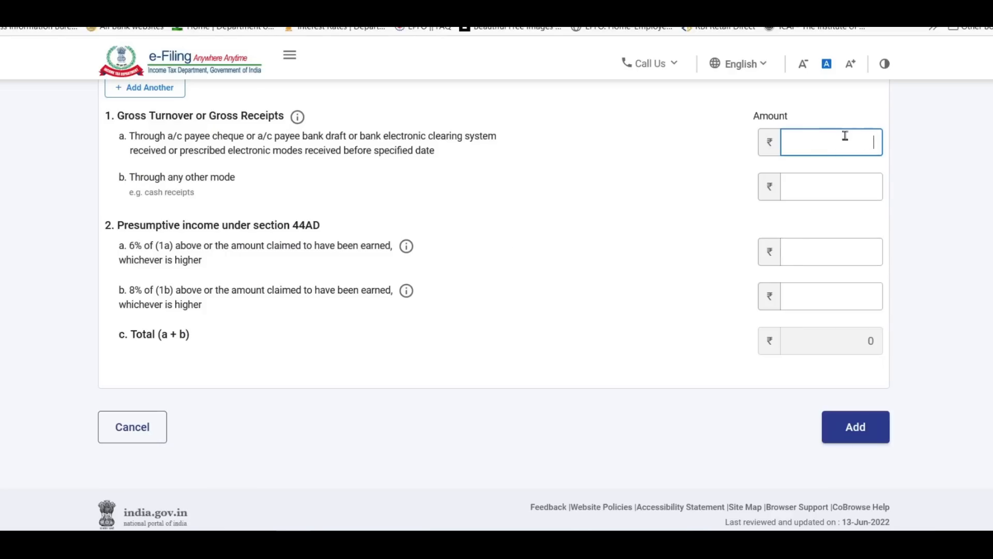
left_click(818, 251)
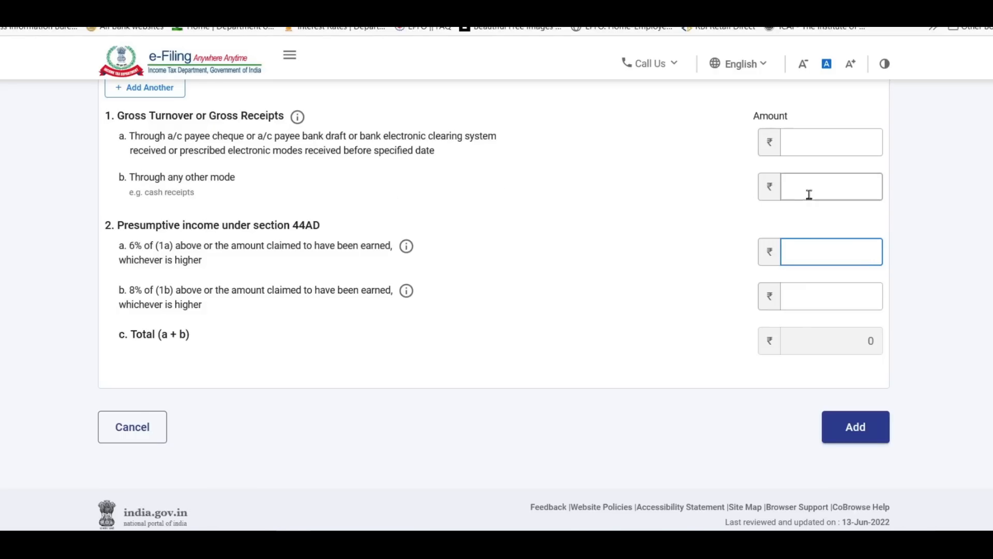
left_click(834, 191)
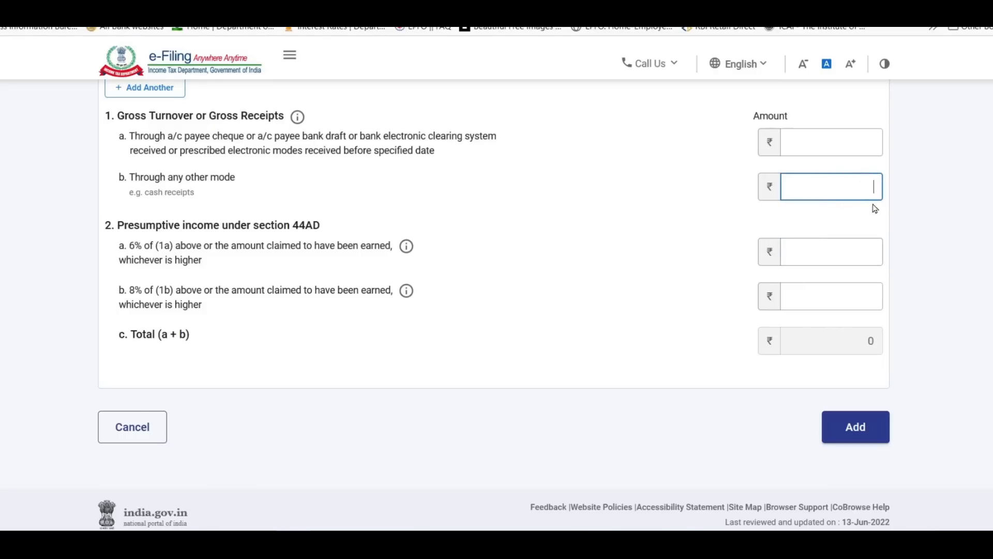
left_click(834, 299)
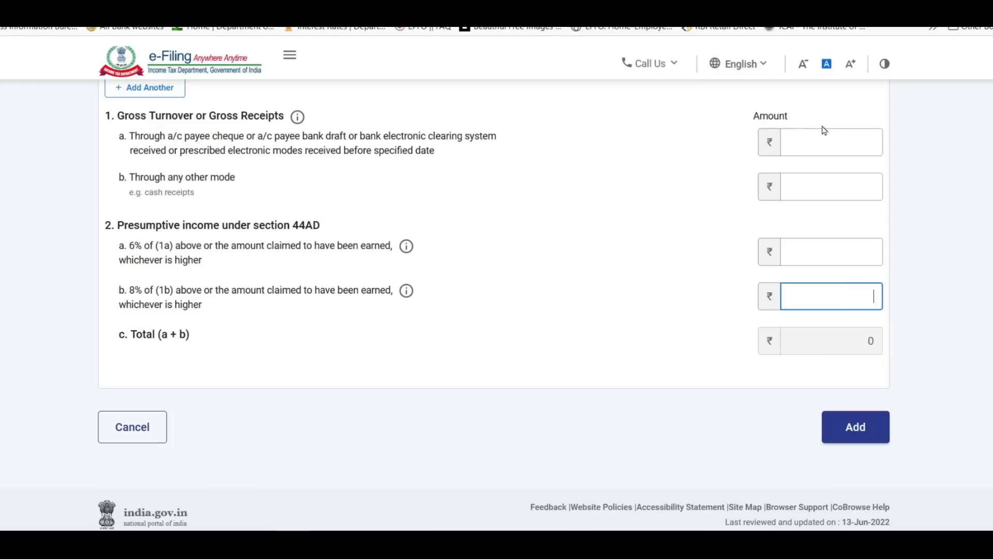
Enter 7545300 as gross turnover received through bank channels.
left_click(843, 143)
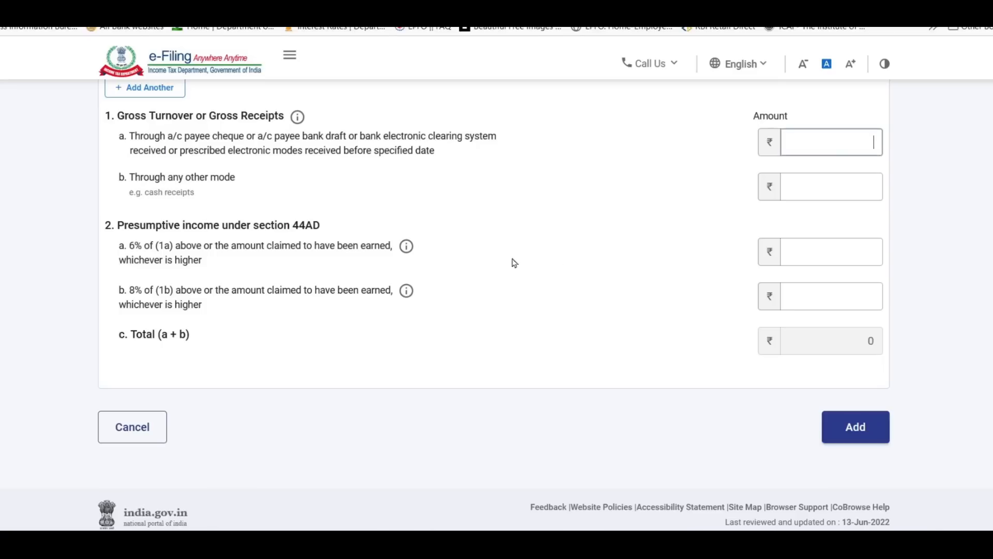
type("7545300")
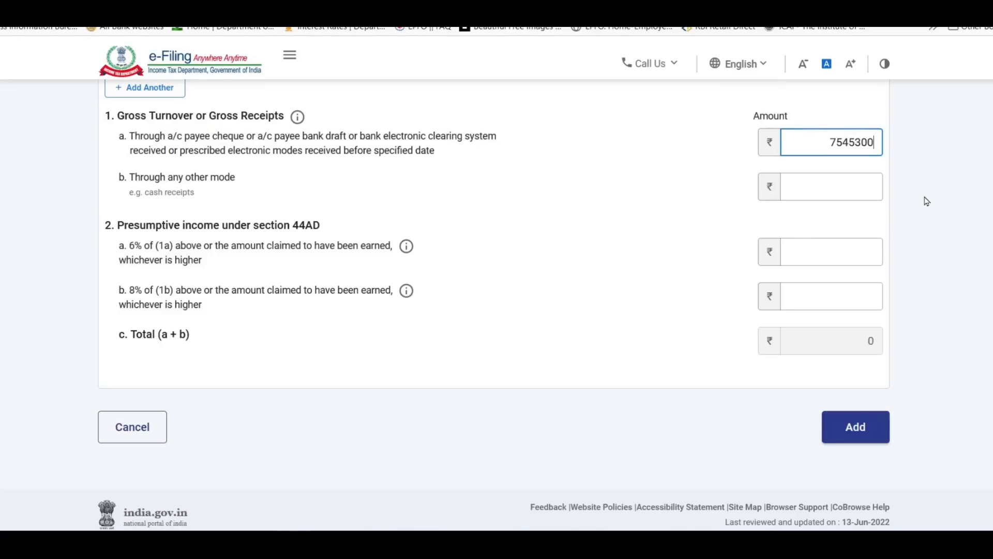
left_click(840, 189)
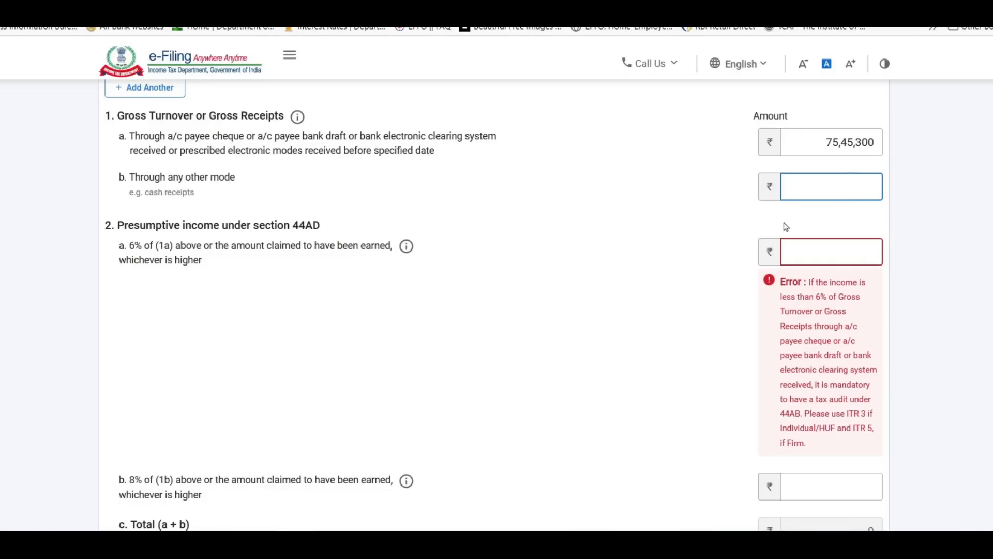
left_click(838, 252)
In Excel, compute 6% of sales with =6%*E492, giving 452,718.
key("alt+Tab")
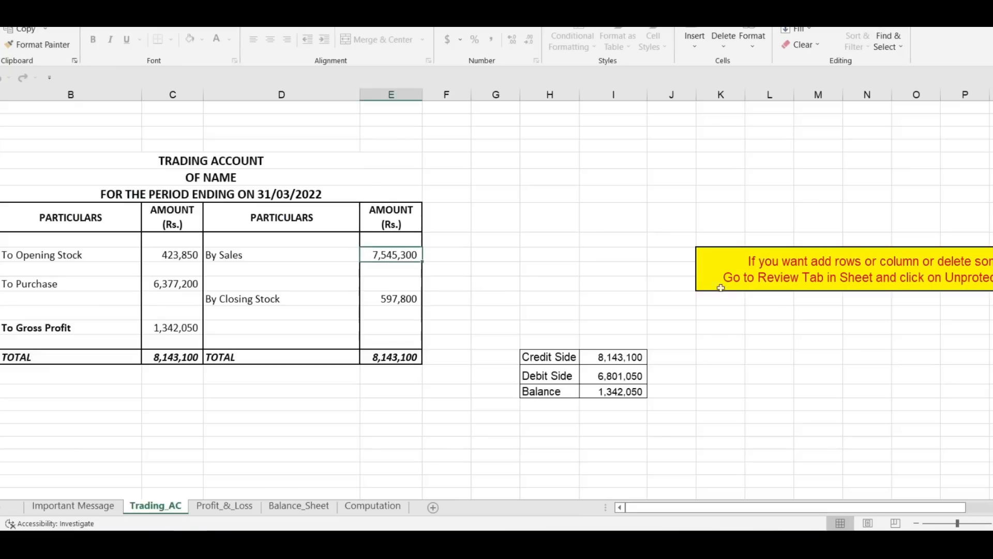
left_click(530, 253)
type("=6%*")
left_click(392, 256)
key("Return")
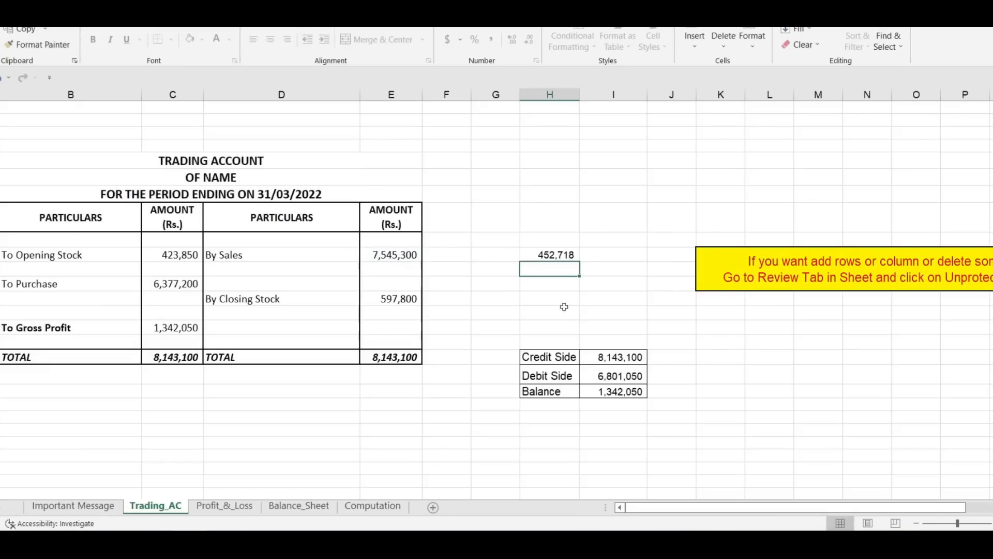
left_click(560, 255)
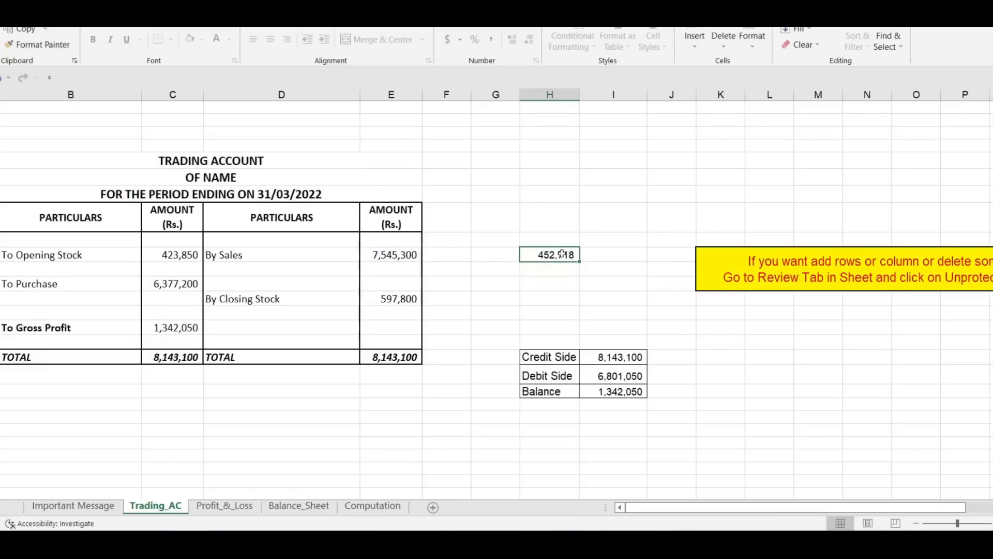
Read net profit 702,653 on Profit_&_Loss and carry it into the 6% presumptive income field.
left_click(235, 507)
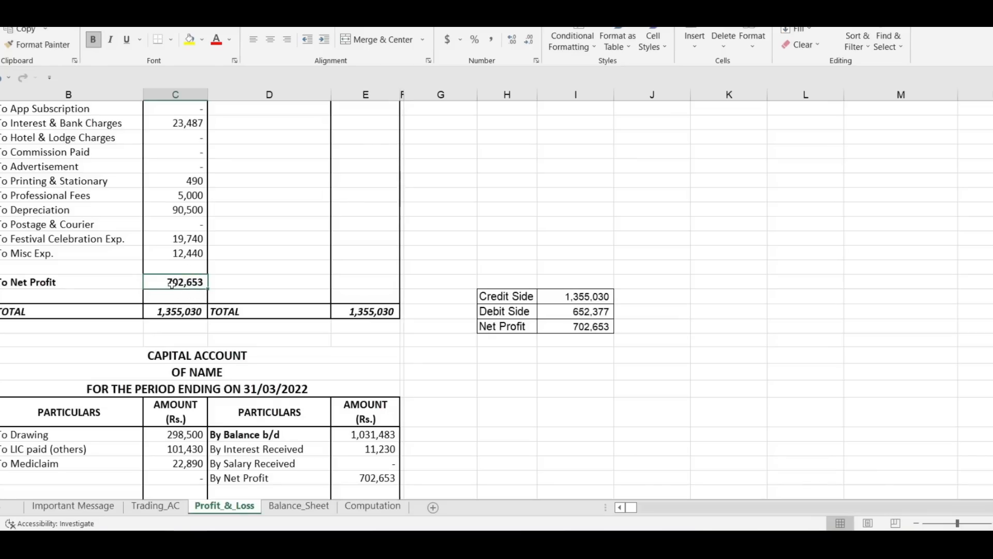
key("alt+Tab")
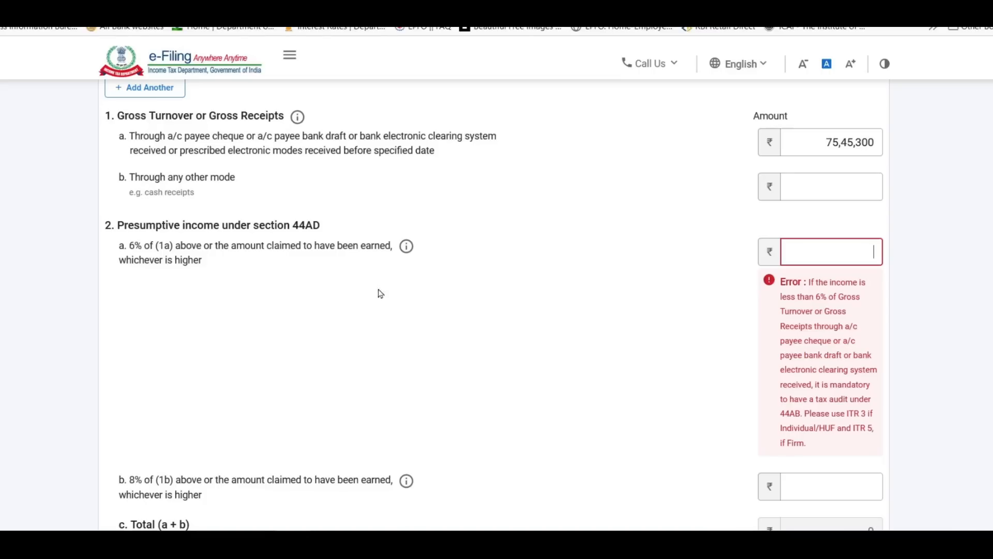
left_click(826, 253)
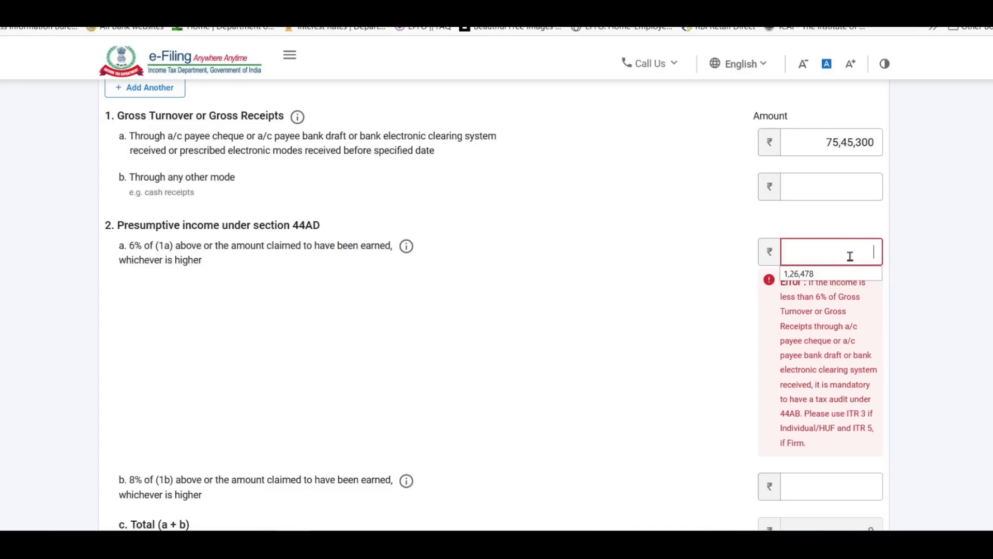
key("alt+Tab")
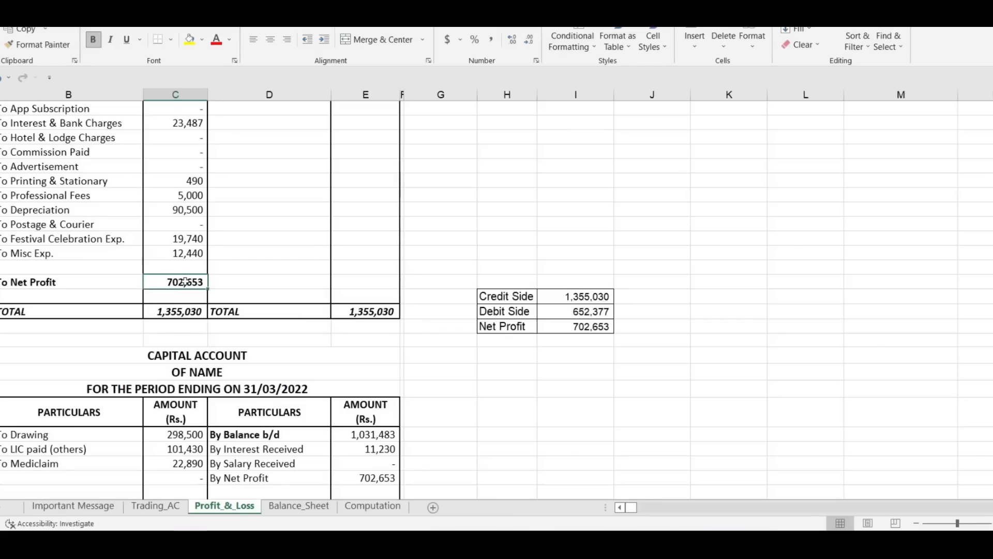
key("alt+Tab")
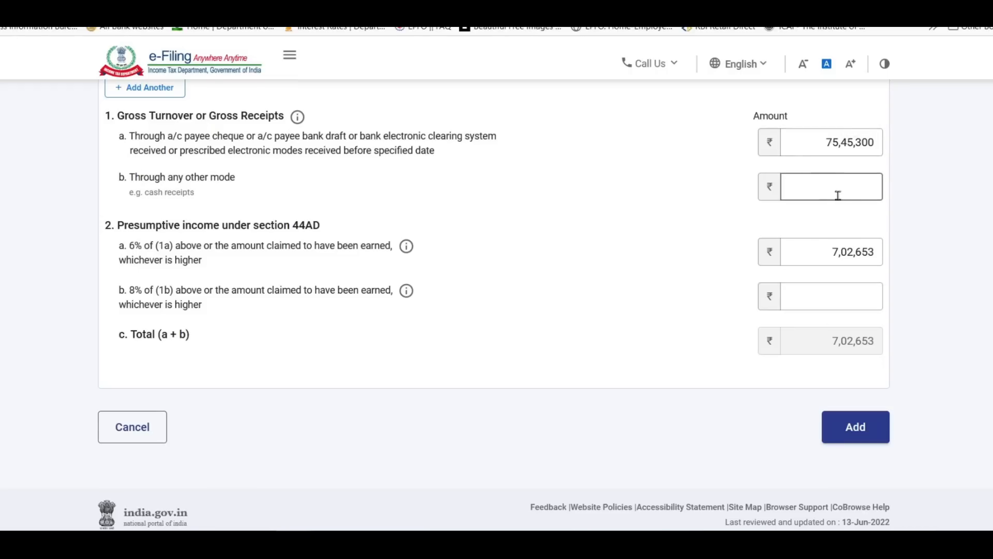
Leave the 8% presumptive income amount blank.
left_click(836, 301)
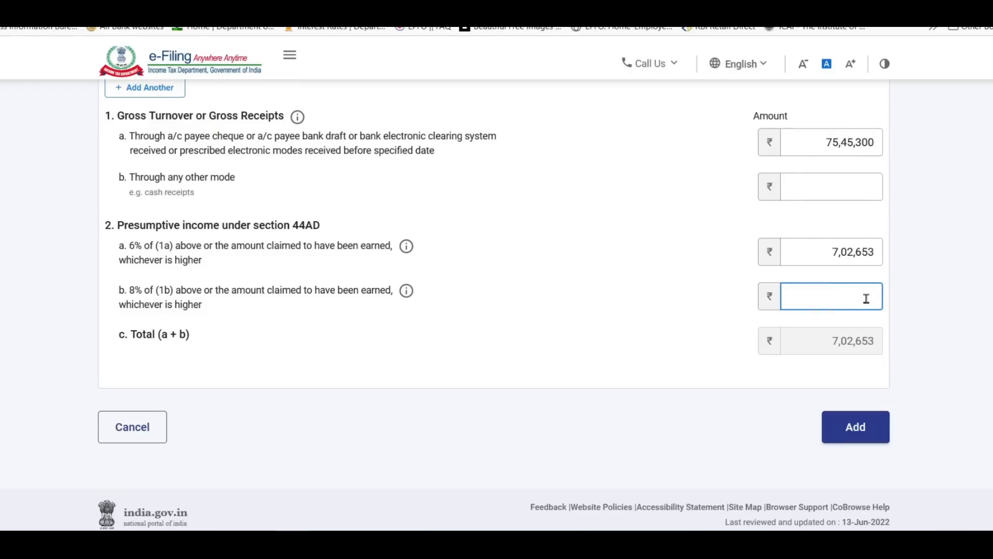
left_click(917, 236)
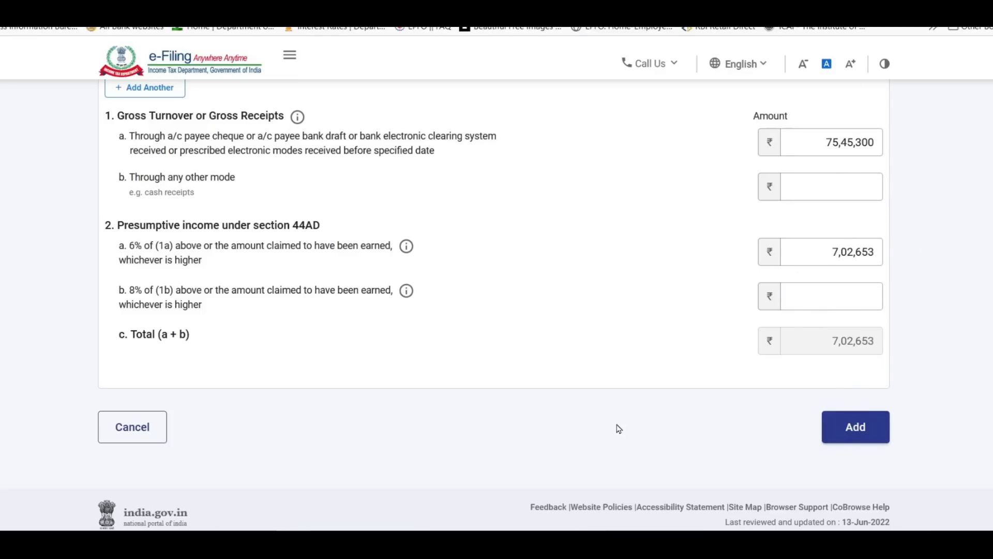
scroll(619, 429, "up", 4)
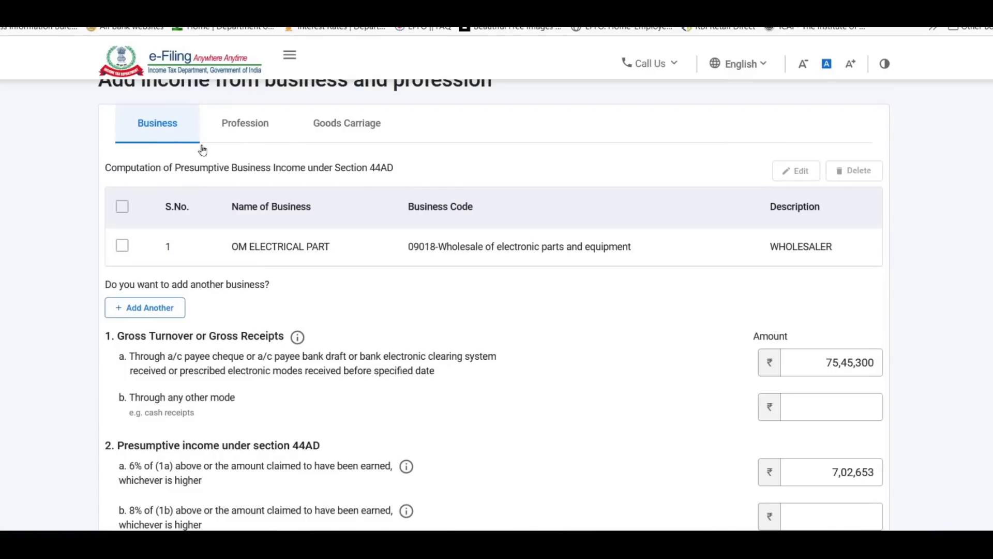
Add SR Consultancy, code 16002, described as Accounting, to the Section 44ADA profession list.
left_click(247, 134)
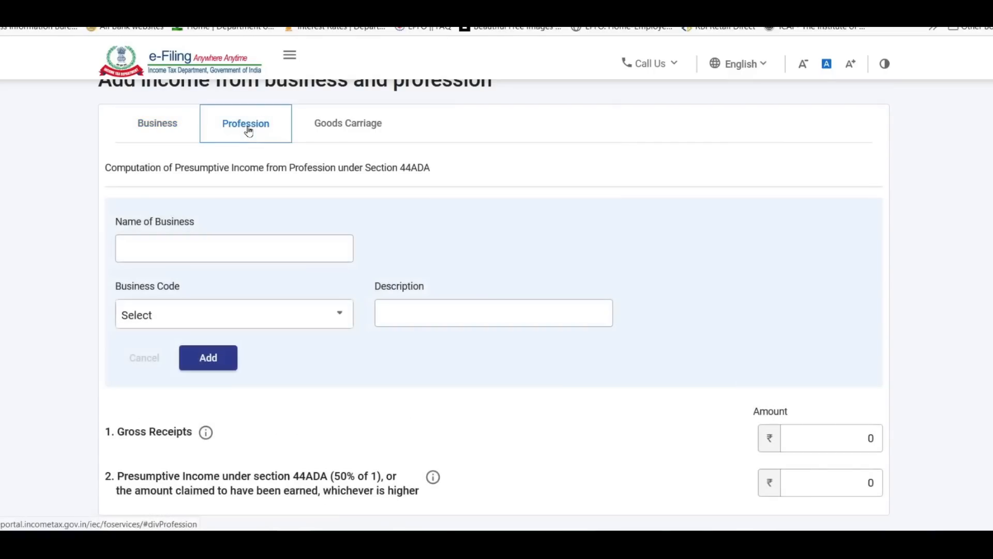
scroll(361, 236, "down", 1)
scroll(361, 237, "down", 1)
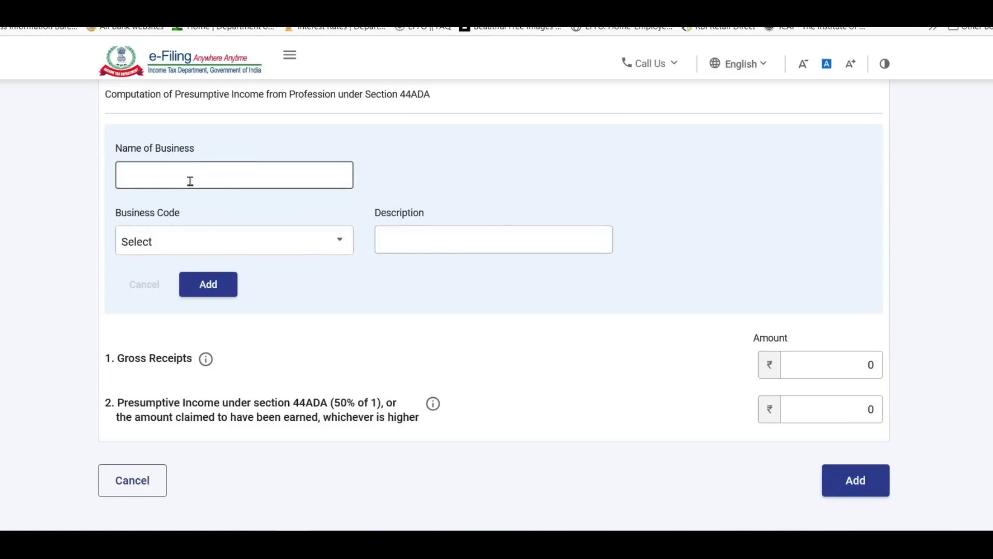
type("SR Consultancy")
left_click(235, 240)
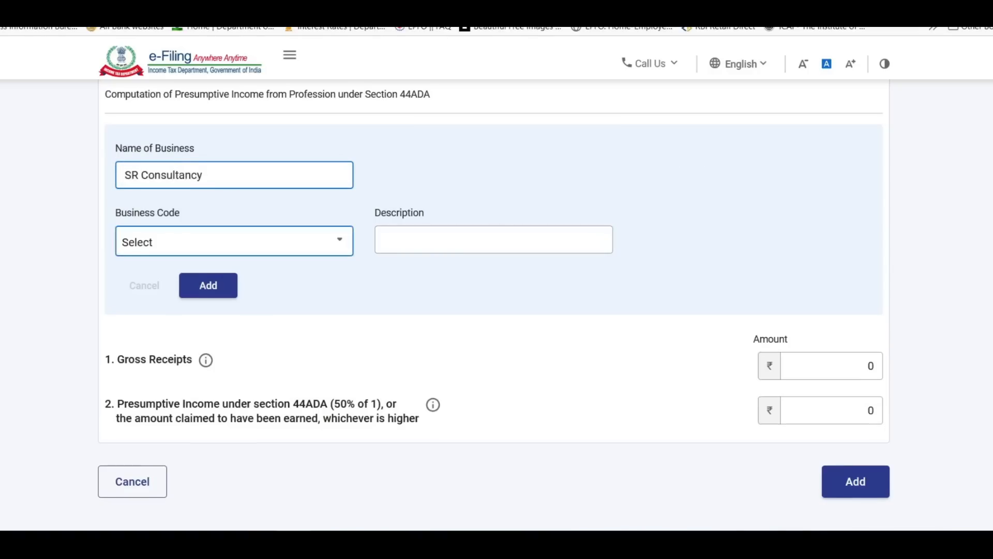
scroll(235, 259, "down", 1)
left_click(277, 310)
left_click(413, 202)
type("Accounting")
left_click(386, 250)
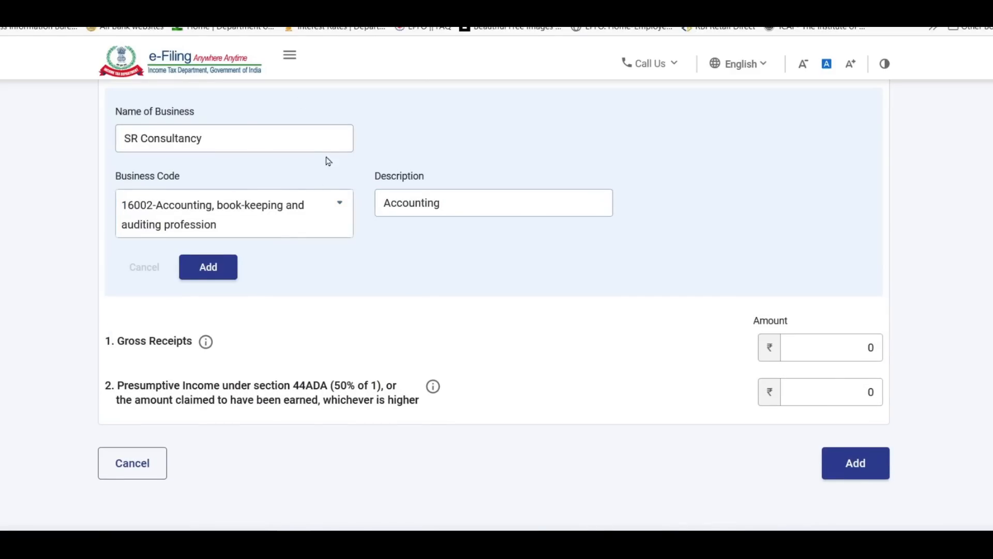
left_click(210, 268)
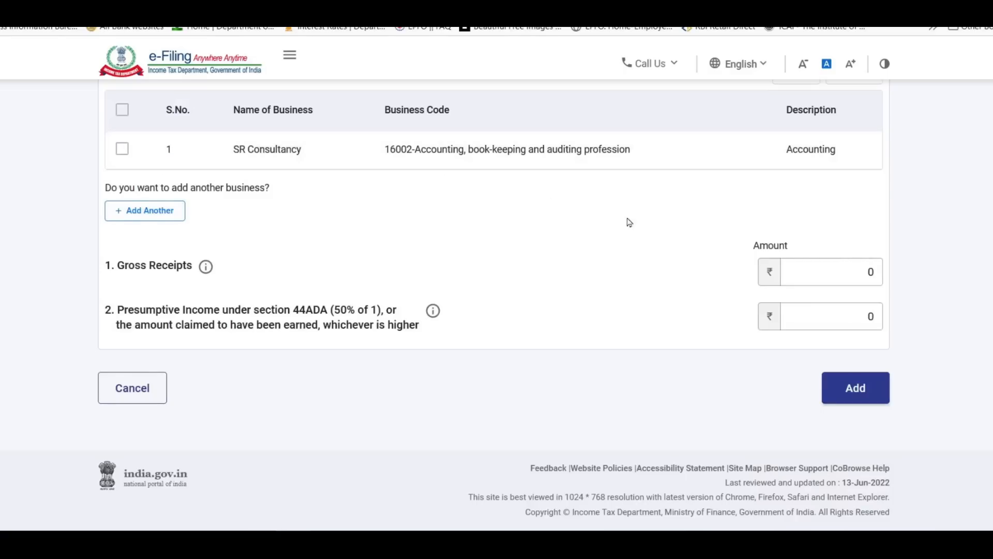
Enter profession gross receipts of 16,00,000 and presumptive income of 9,00,000.
scroll(503, 269, "up", 1)
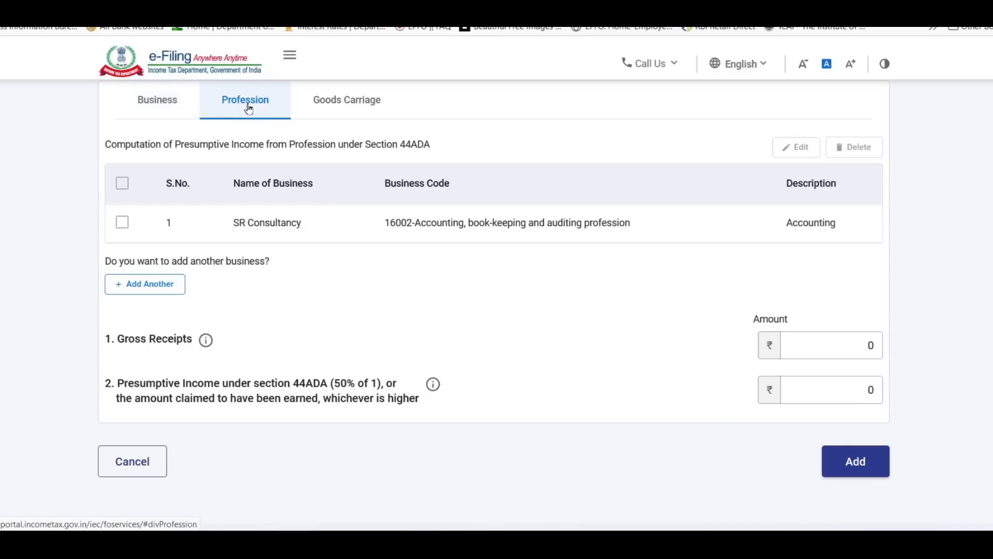
scroll(286, 190, "down", 2)
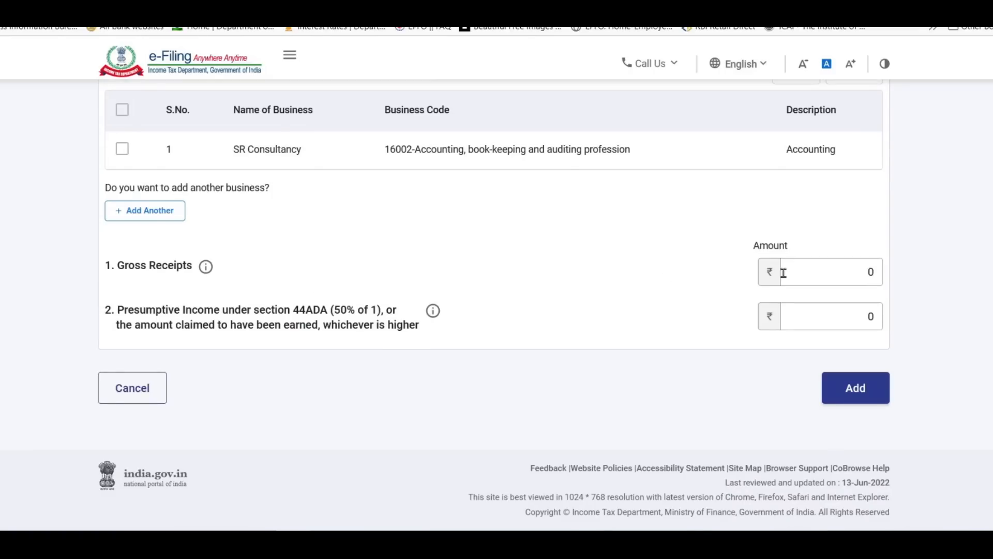
left_click(817, 272)
key("BackSpace")
type("1600000")
left_click(702, 288)
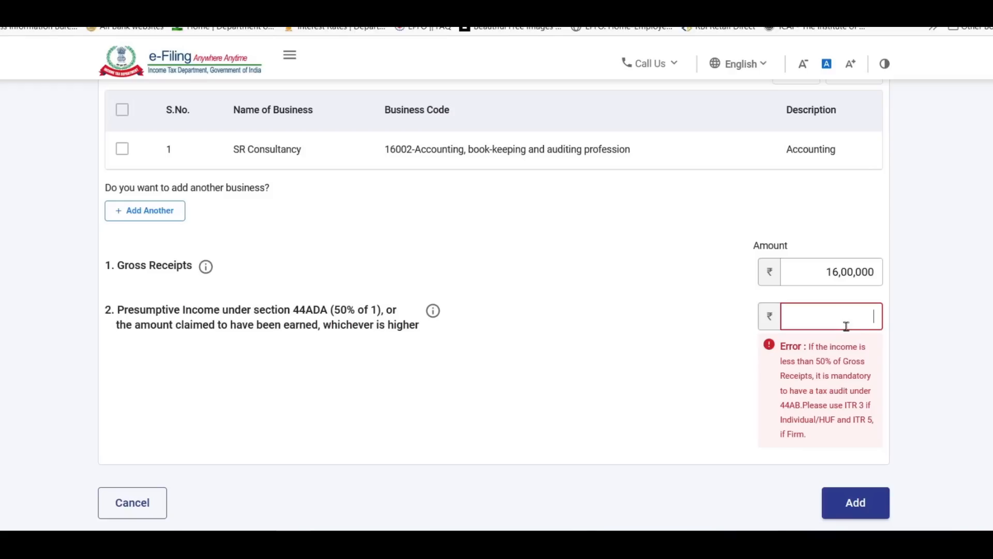
left_click(849, 317)
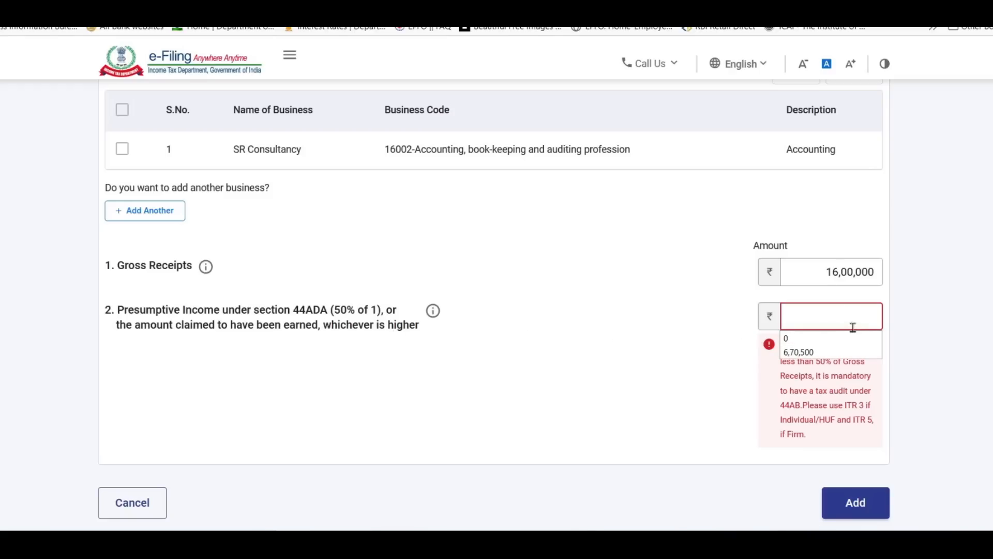
left_click(848, 310)
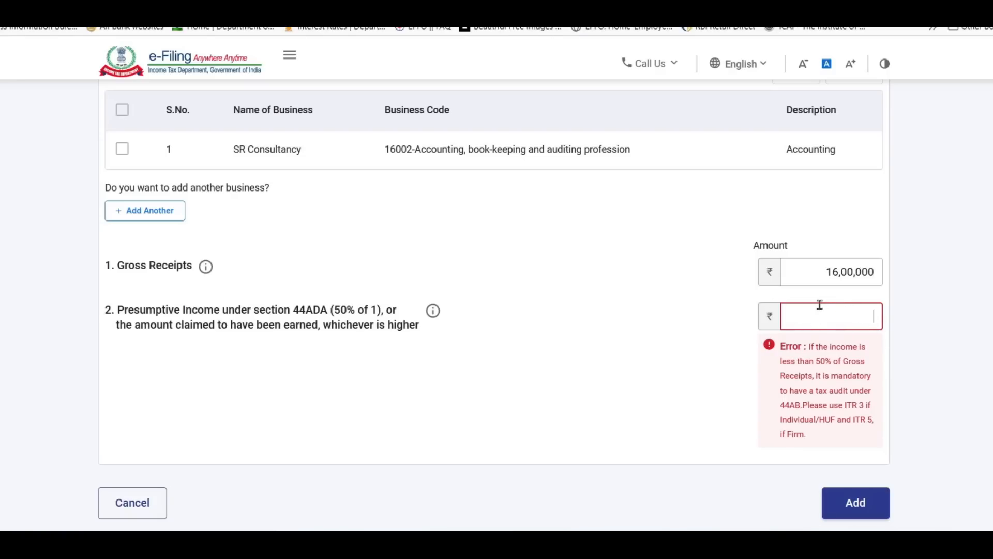
type("900000")
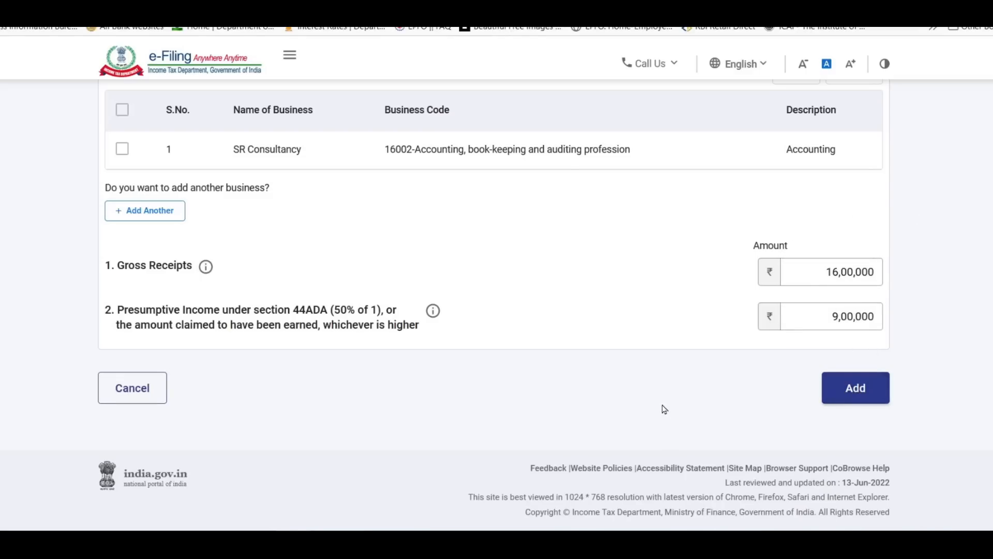
scroll(661, 408, "up", 3)
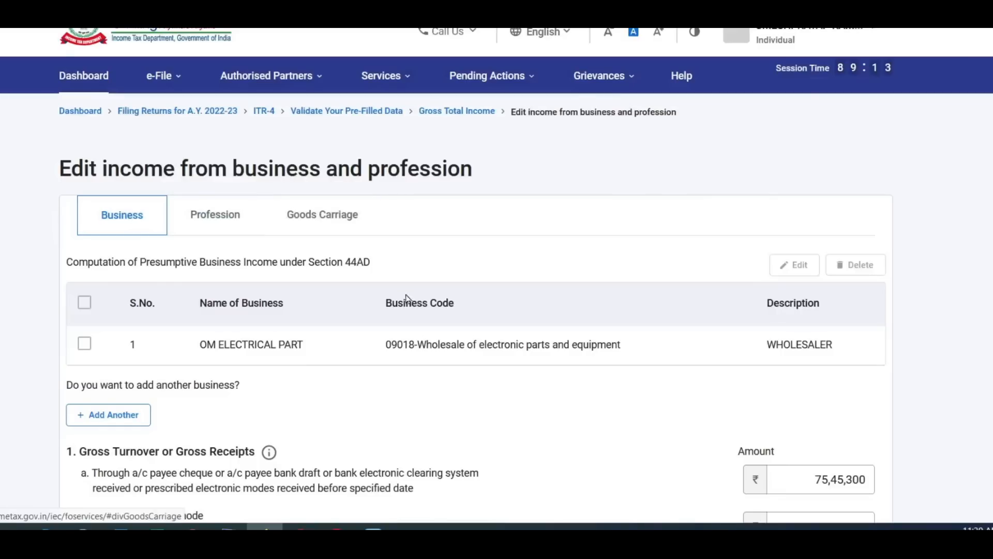
scroll(443, 349, "down", 5)
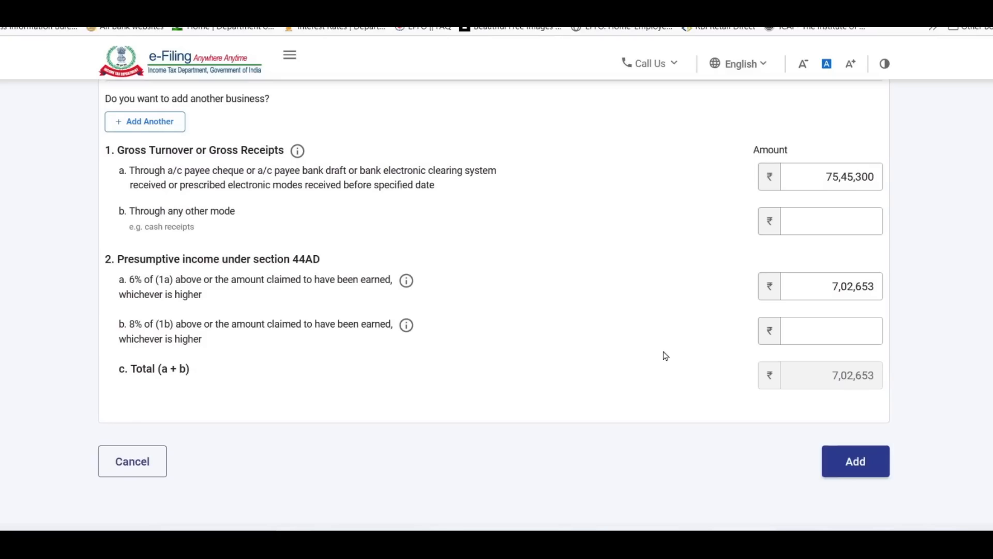
Save the business and profession income, then start Income from other sources, skipping its preliminary questions.
left_click(863, 465)
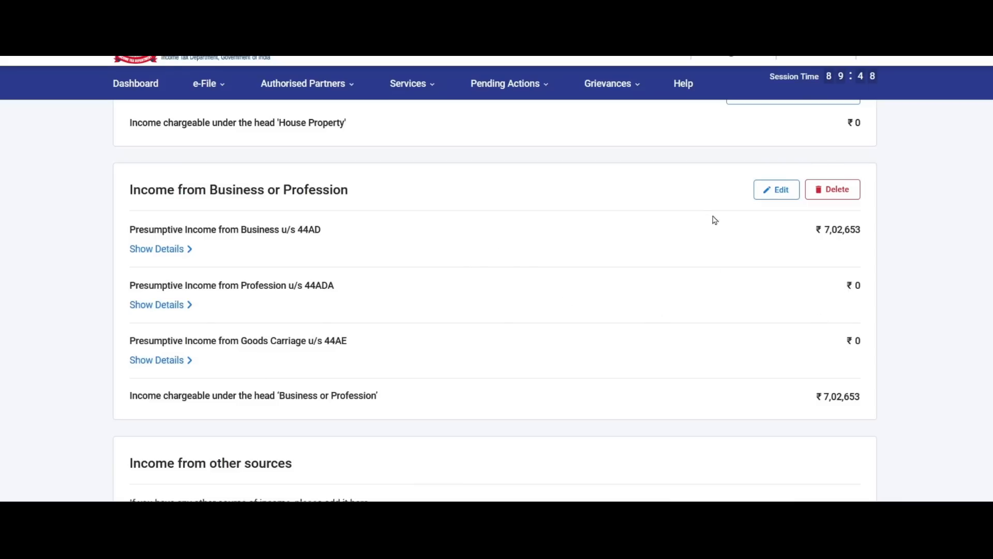
scroll(801, 294, "down", 4)
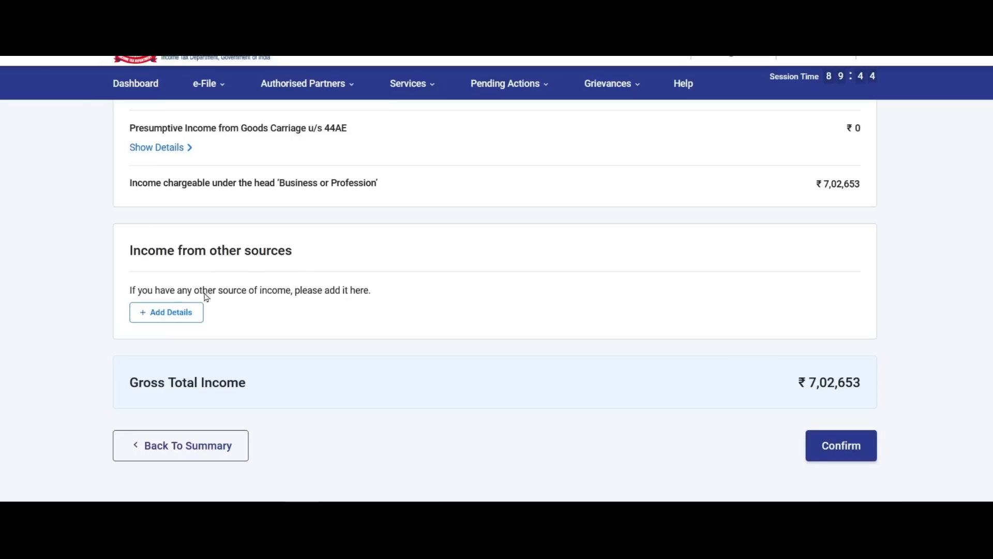
left_click(172, 316)
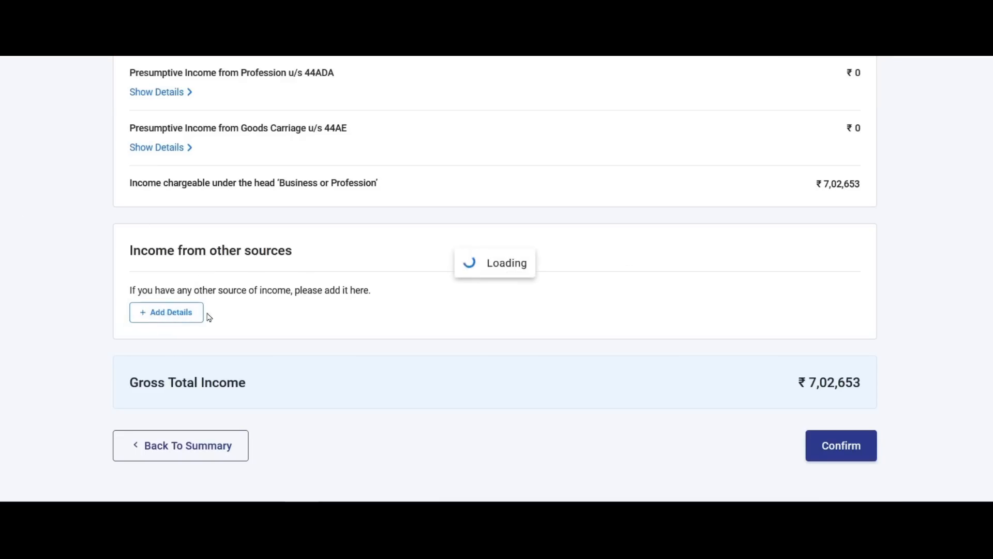
scroll(266, 381, "down", 10)
left_click(262, 327)
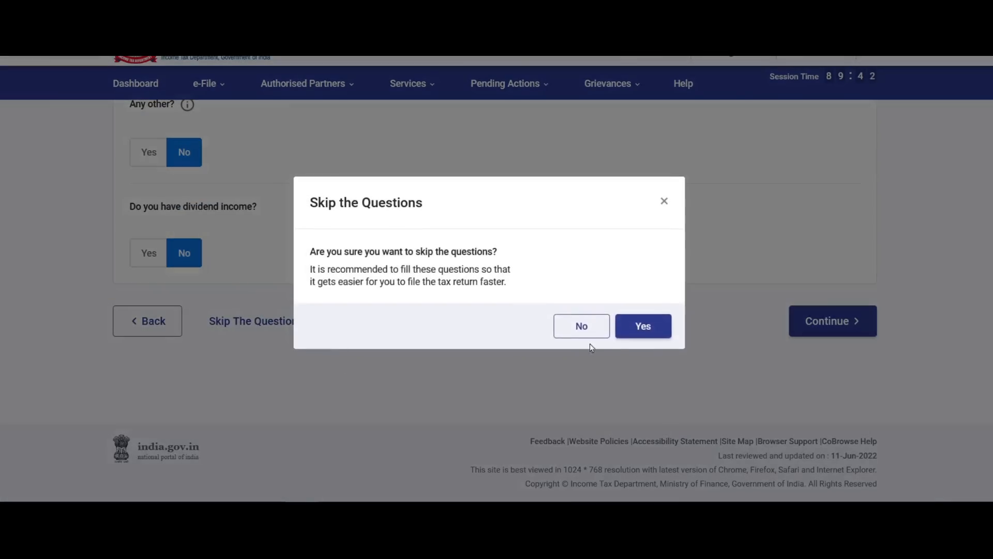
left_click(644, 326)
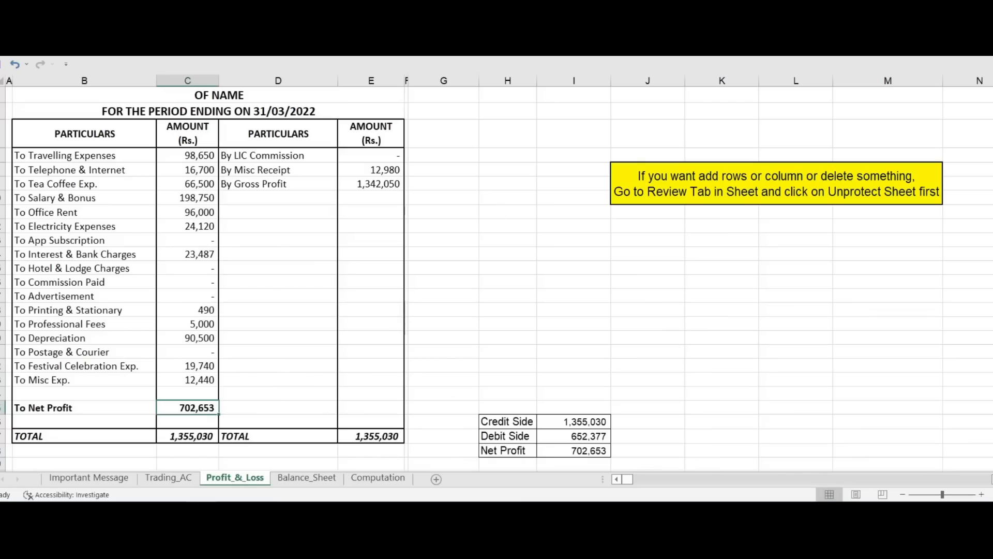
On Excel's Computation sheet, check savings interest 1,380 and FD interest 9,850.
left_click(378, 478)
scroll(419, 200, "down", 6)
scroll(420, 189, "down", 12)
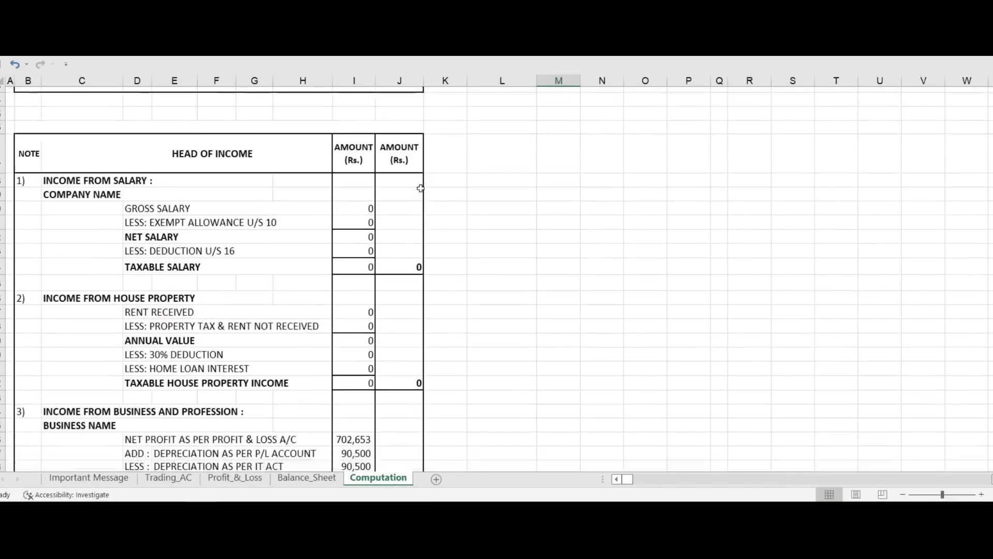
scroll(423, 188, "down", 2)
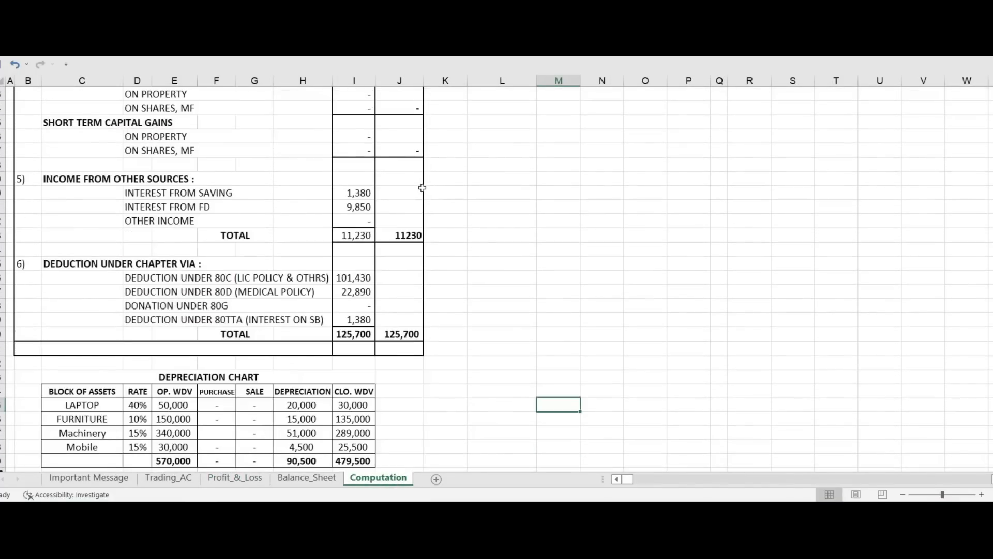
left_click(202, 152)
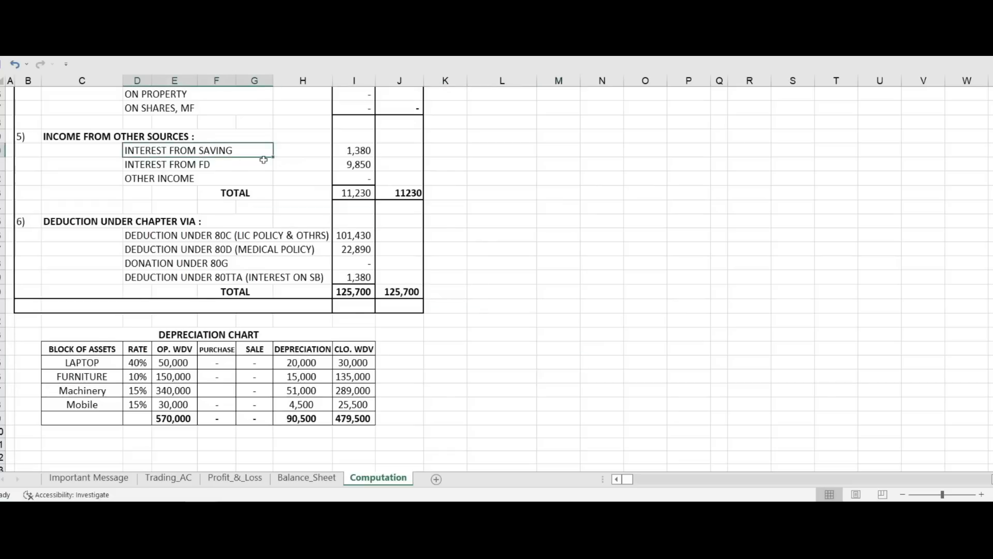
left_click(352, 150)
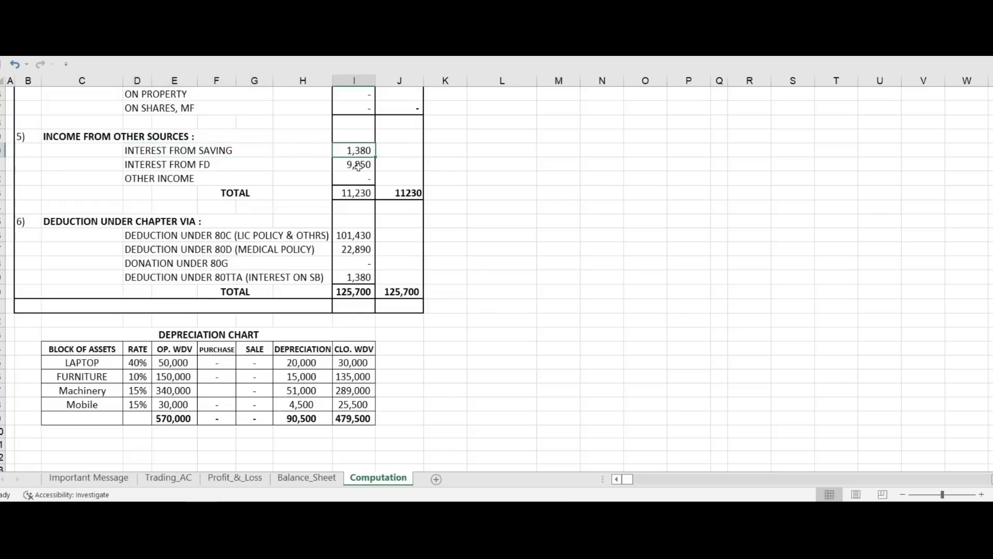
left_click(359, 166)
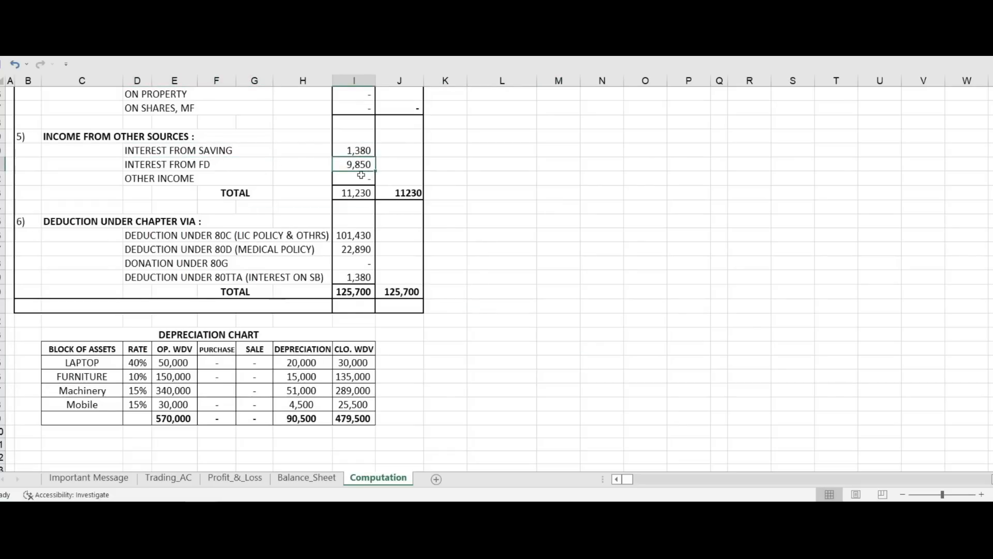
key("alt+Tab")
Add Interest from Saving Bank Account of 1,380 under other sources.
left_click(196, 244)
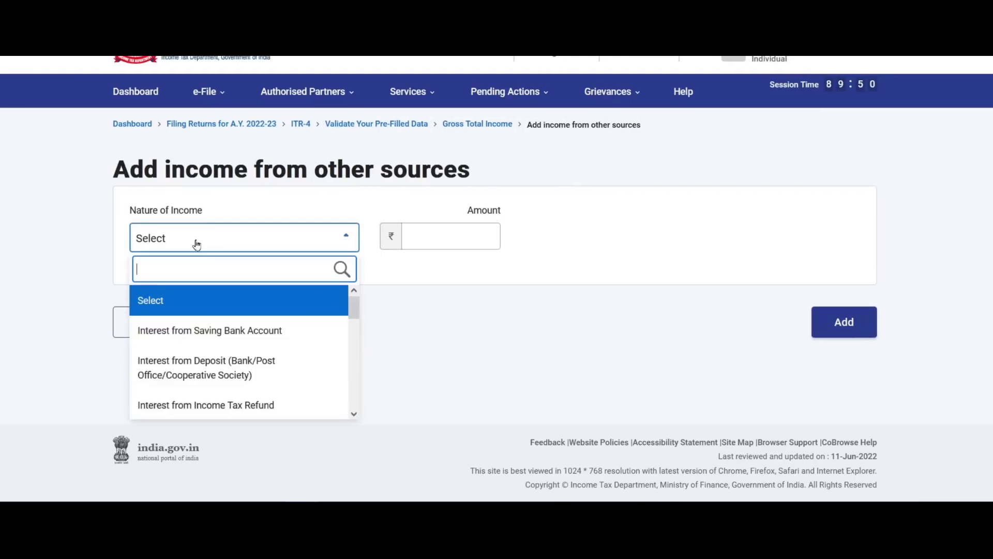
left_click(244, 336)
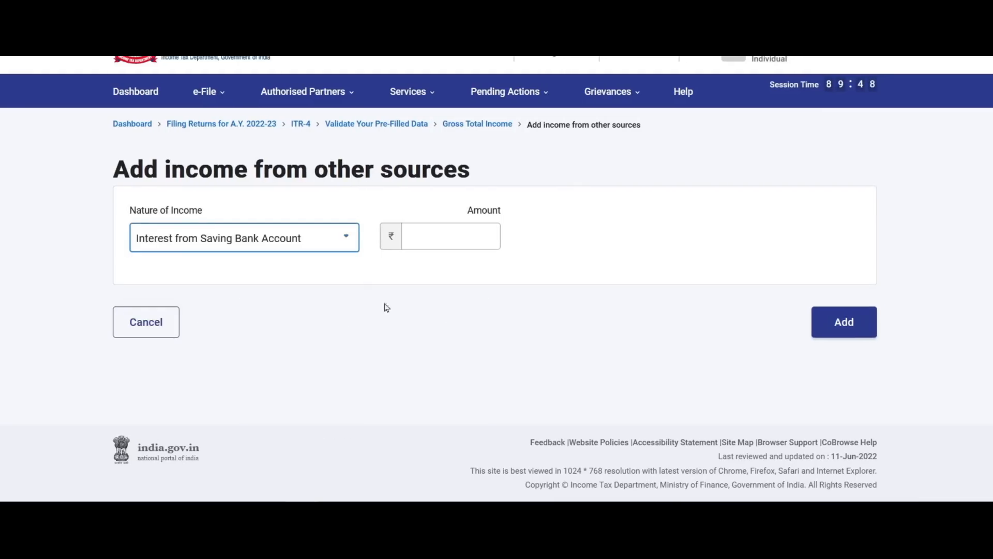
left_click(472, 236)
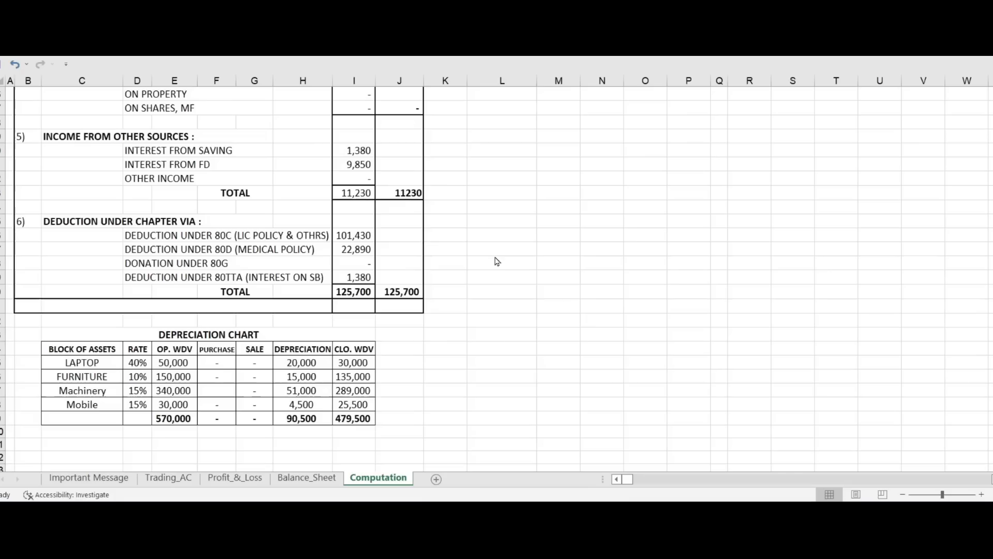
type("1380")
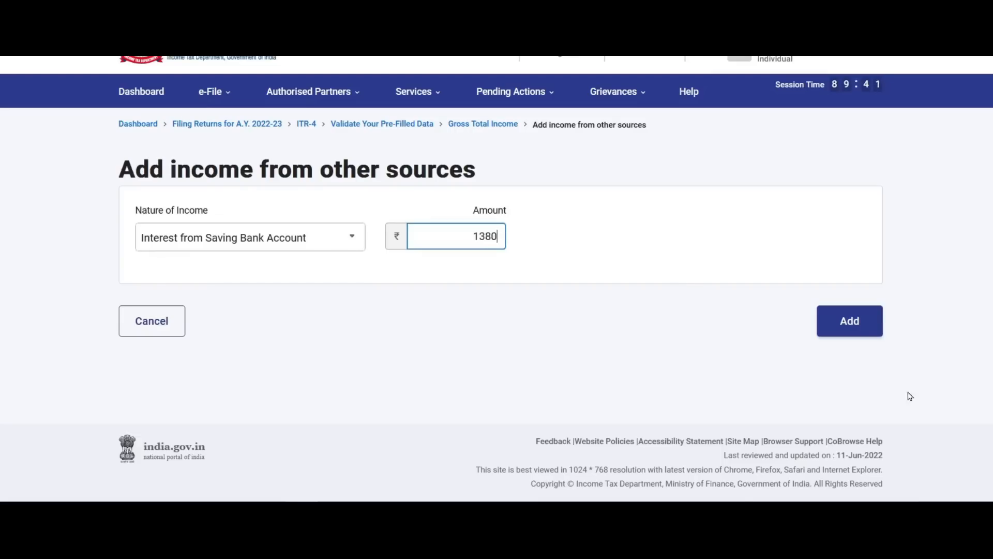
left_click(849, 321)
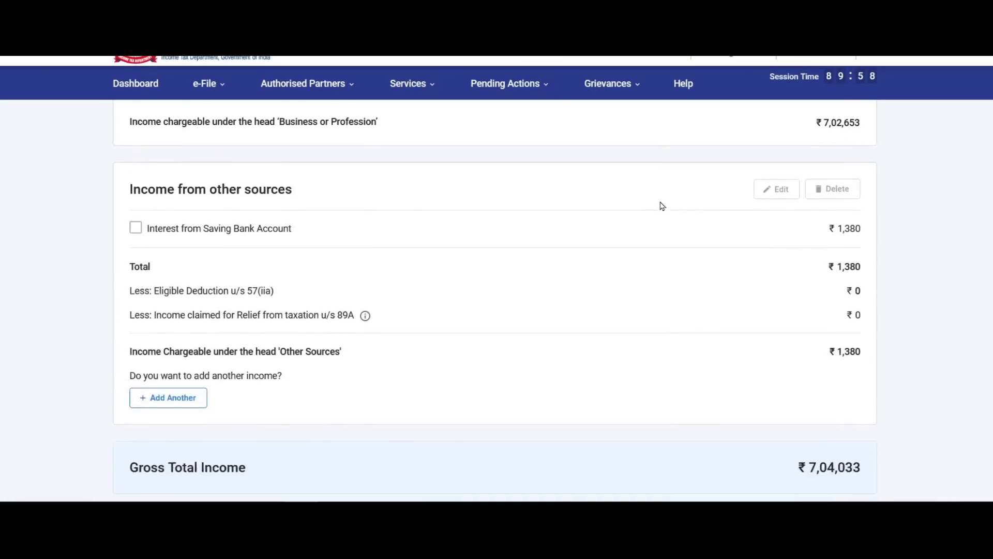
scroll(231, 299, "down", 3)
Add Interest from Deposit of 9,850, bringing other sources to 11,230.
left_click(177, 250)
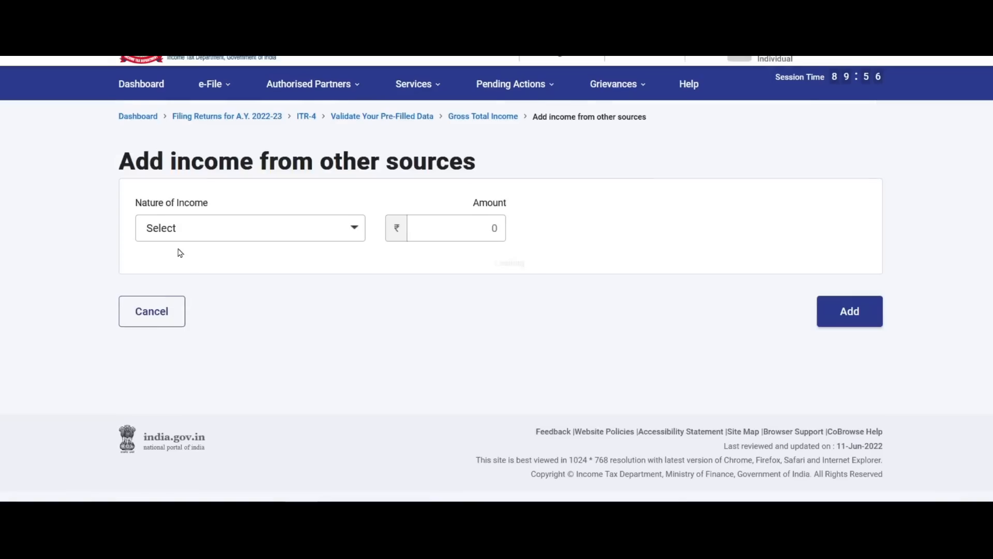
left_click(262, 239)
left_click(253, 343)
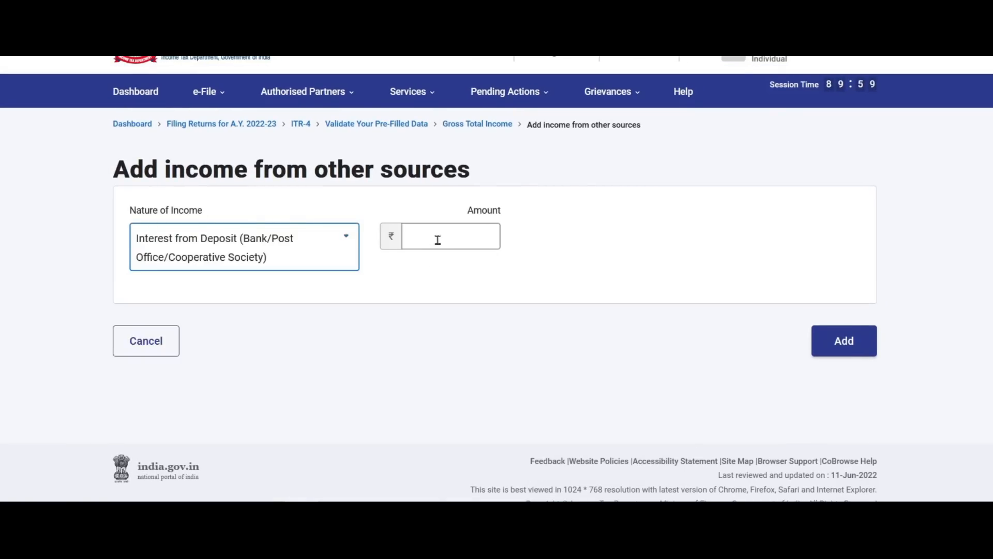
left_click(439, 236)
type("9850")
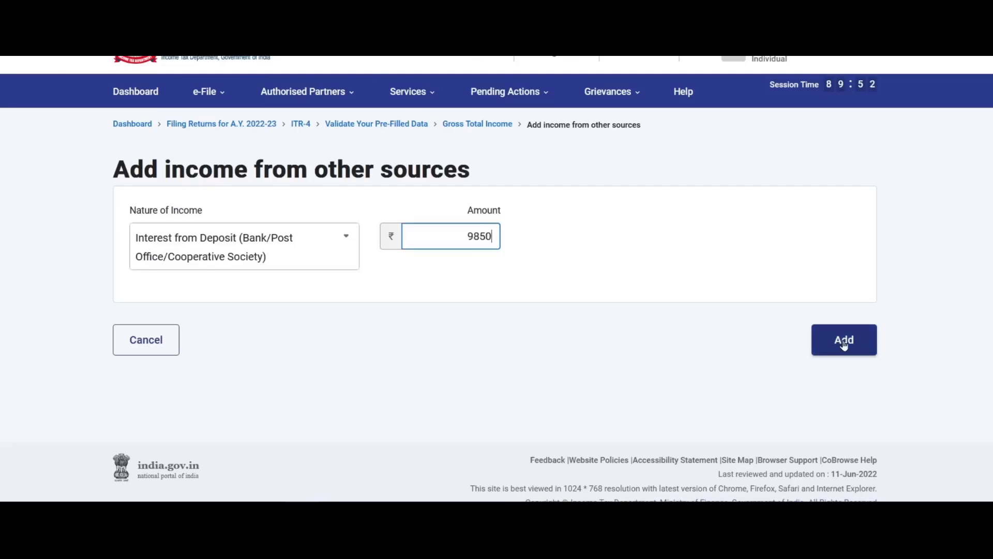
left_click(844, 341)
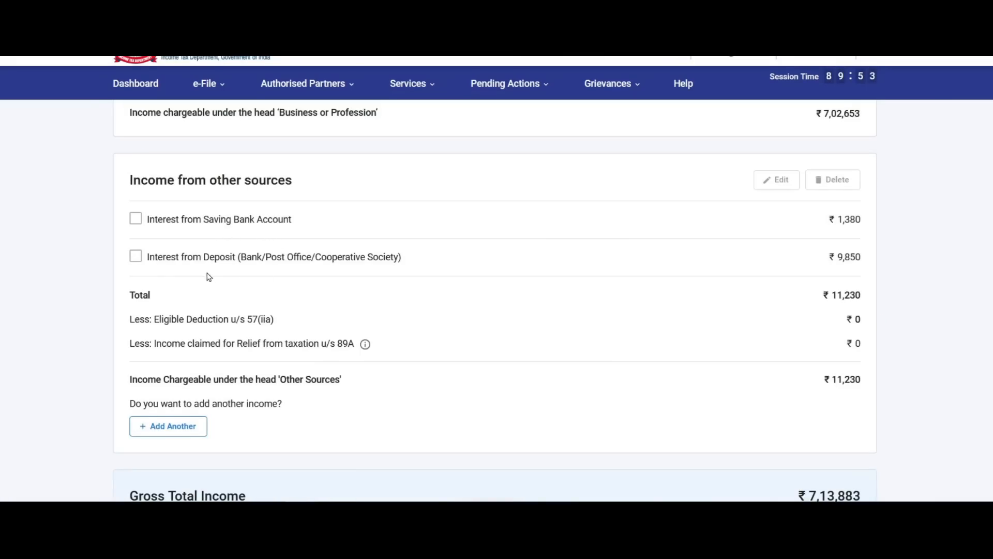
scroll(401, 265, "down", 3)
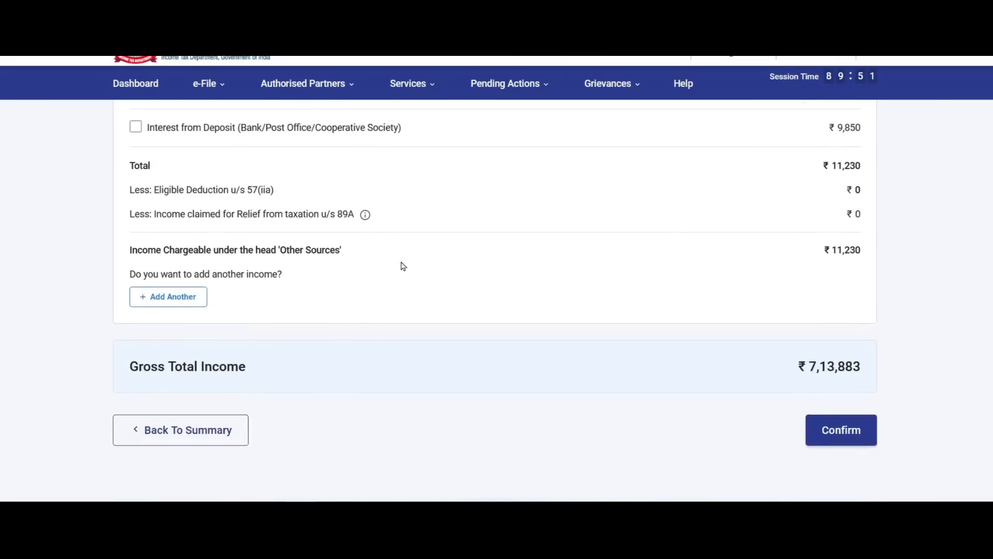
scroll(518, 272, "up", 1)
scroll(564, 275, "down", 2)
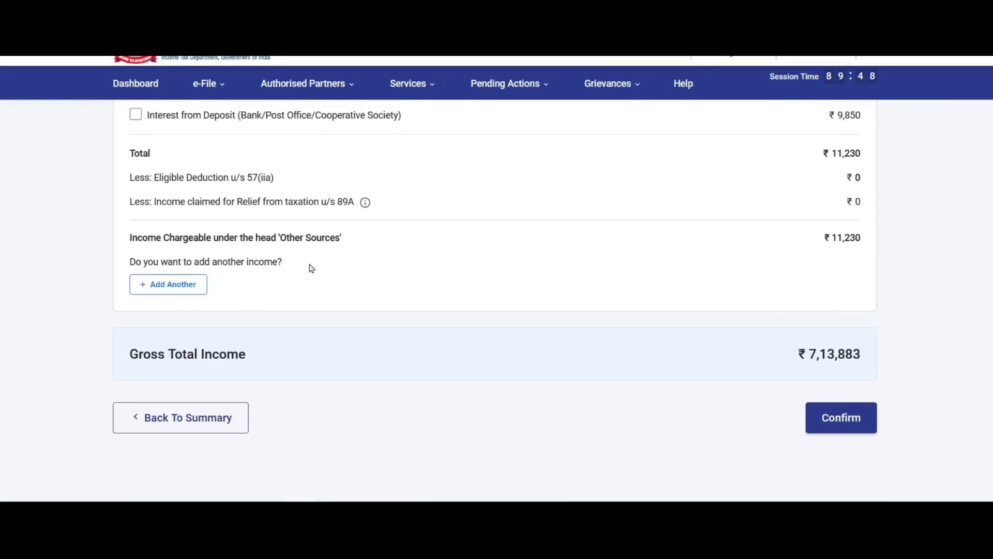
Start an 'Any Other' income-from-other-sources entry, then cancel it without adding anything.
left_click(167, 286)
left_click(276, 250)
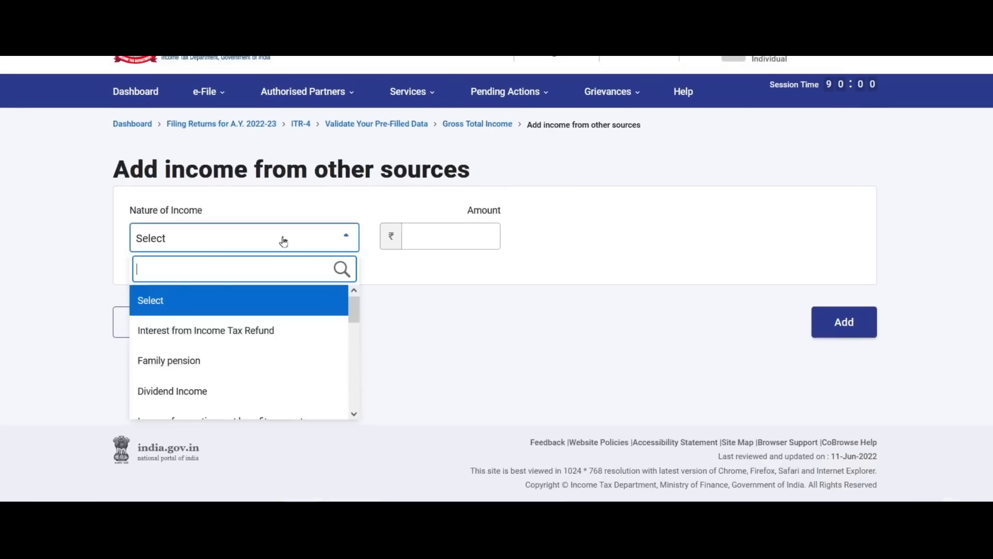
scroll(262, 318, "down", 2)
scroll(261, 318, "up", 2)
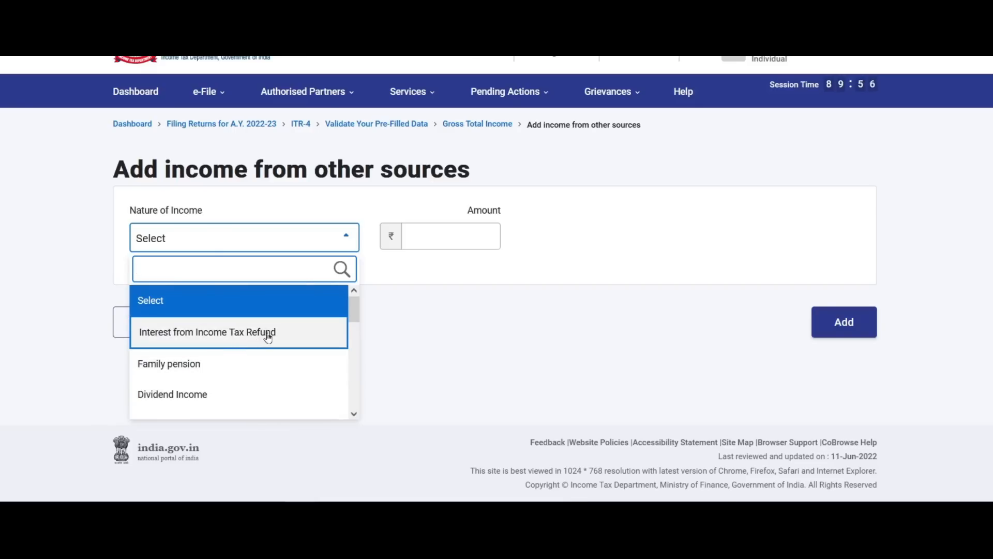
scroll(267, 337, "down", 2)
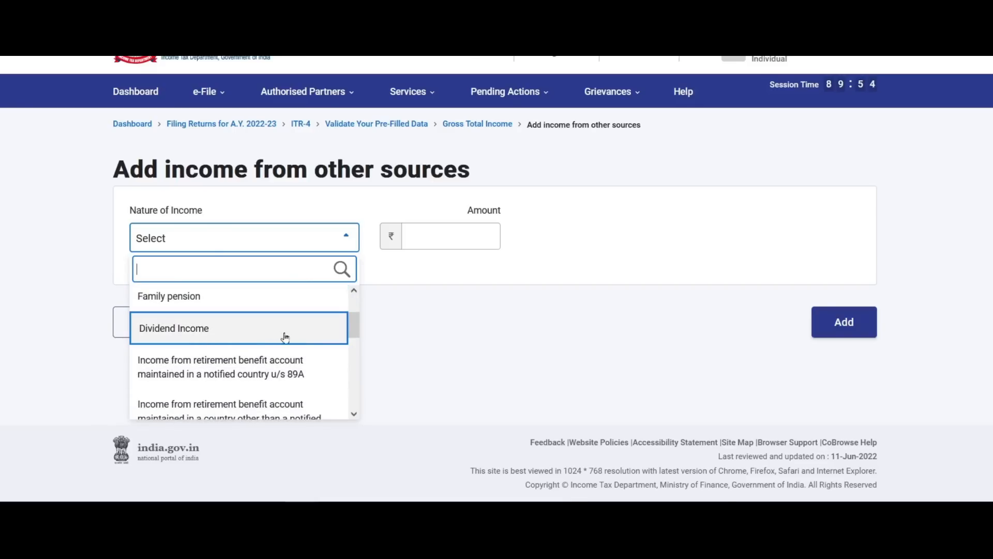
scroll(299, 333, "down", 3)
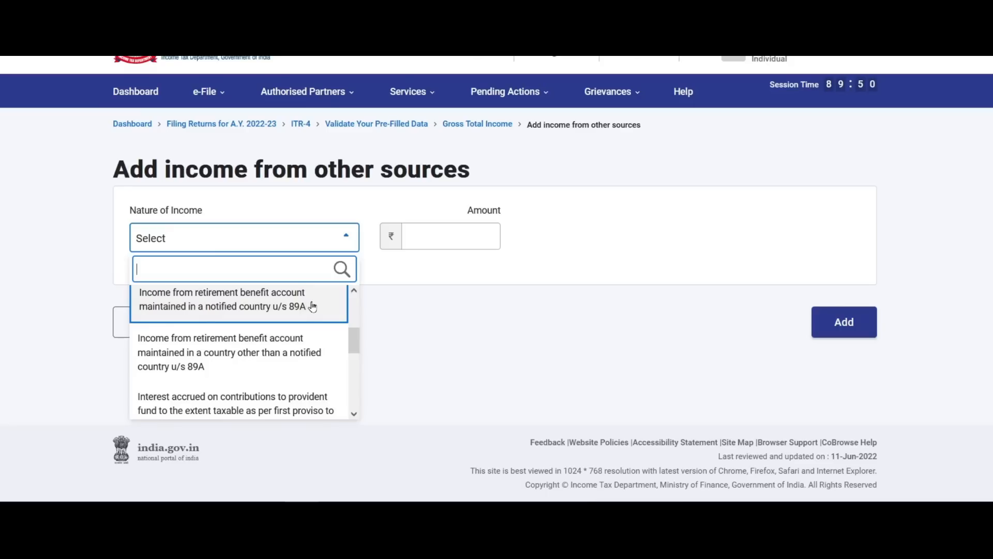
scroll(313, 307, "down", 4)
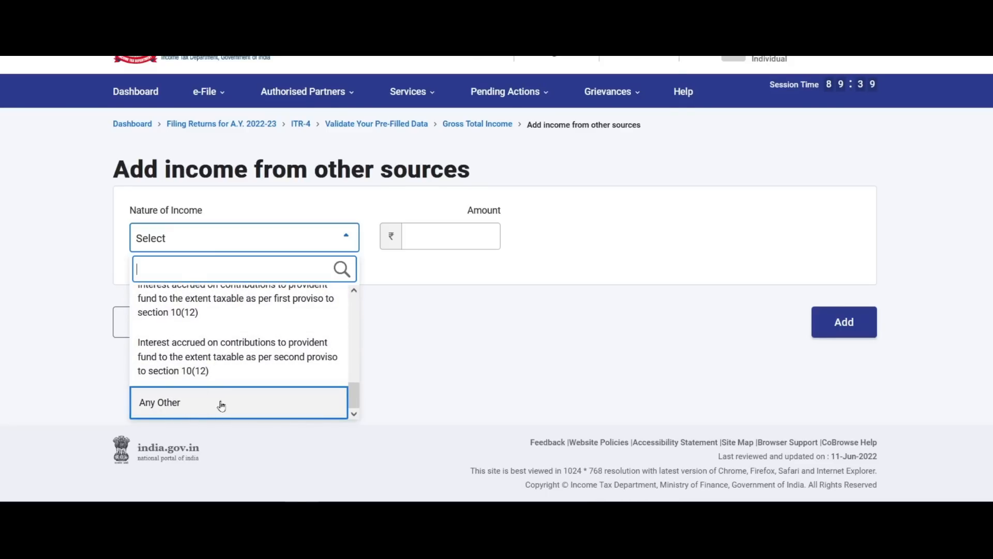
left_click(304, 402)
left_click(457, 239)
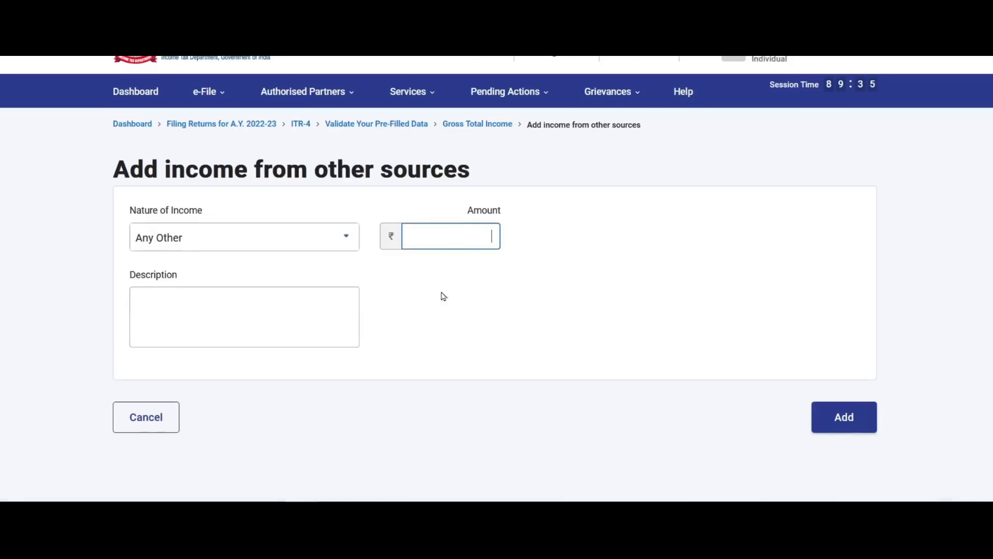
left_click(233, 305)
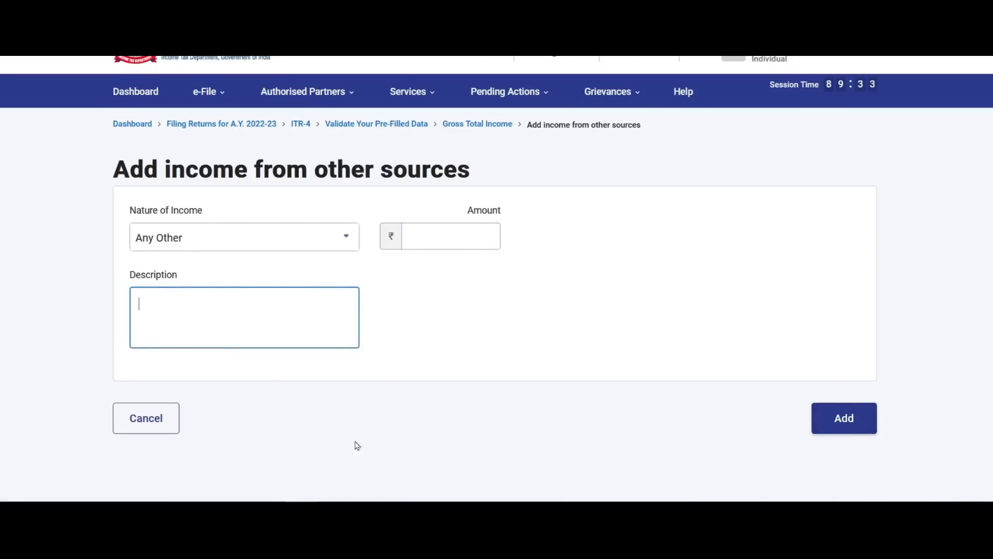
left_click(160, 423)
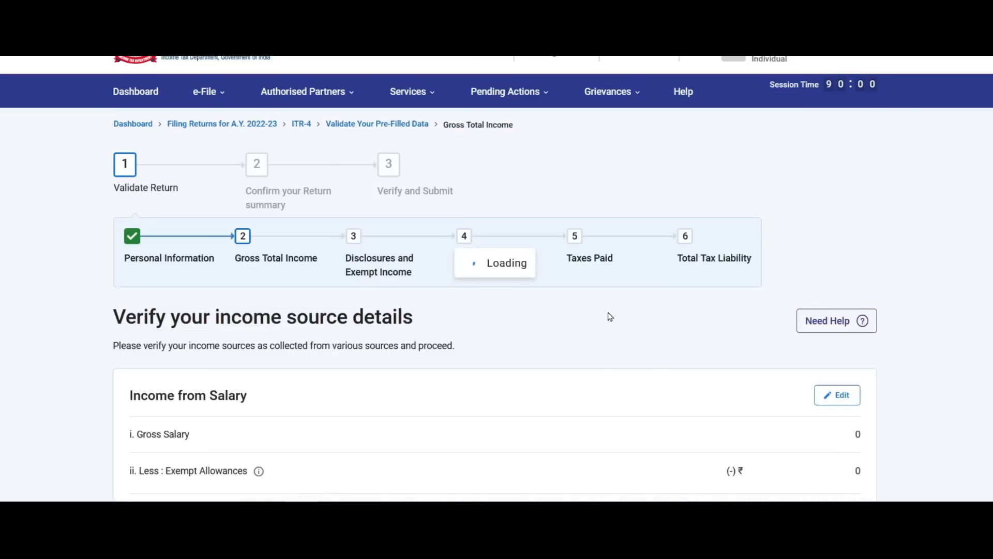
Confirm the Gross Total Income of ₹7,13,883 from the bottom of the page.
scroll(610, 317, "down", 10)
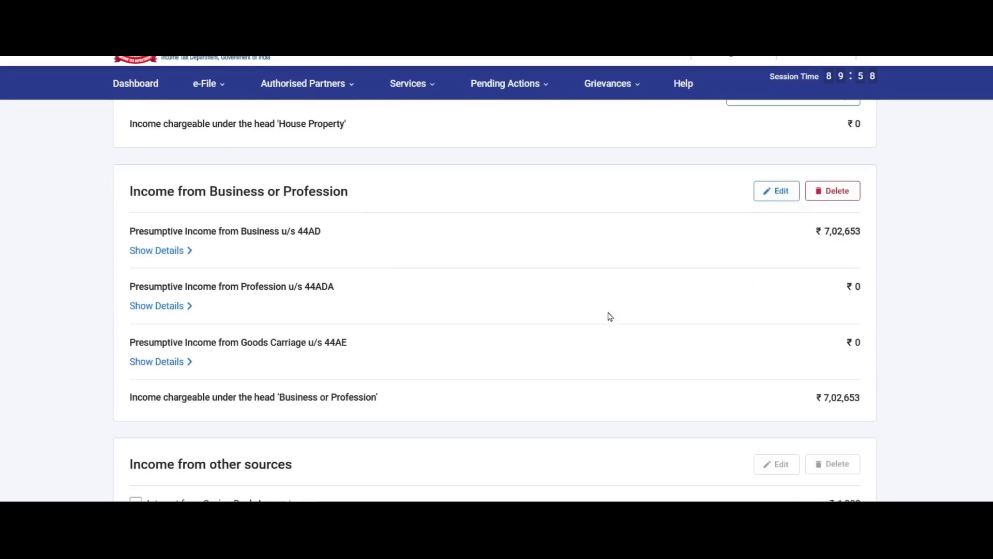
scroll(611, 317, "down", 10)
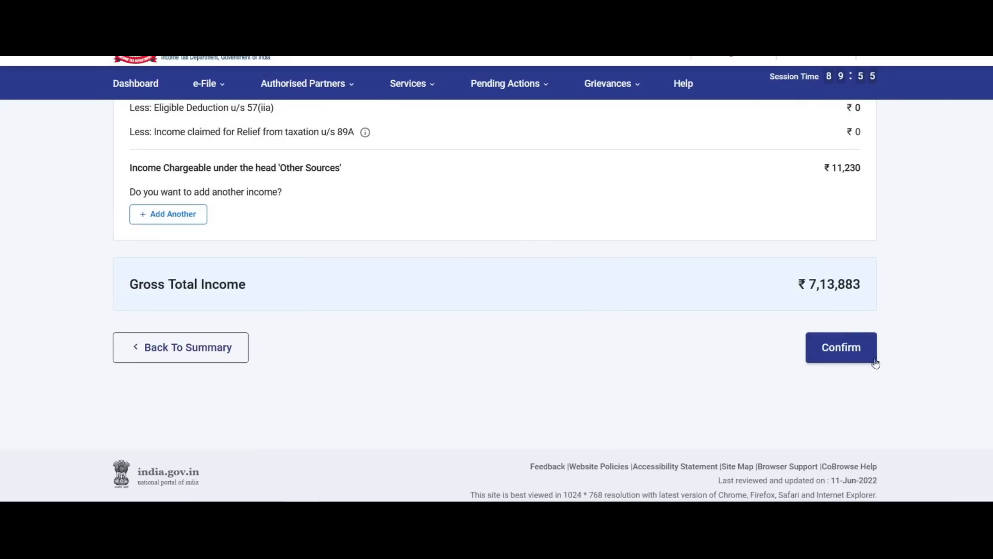
left_click(855, 352)
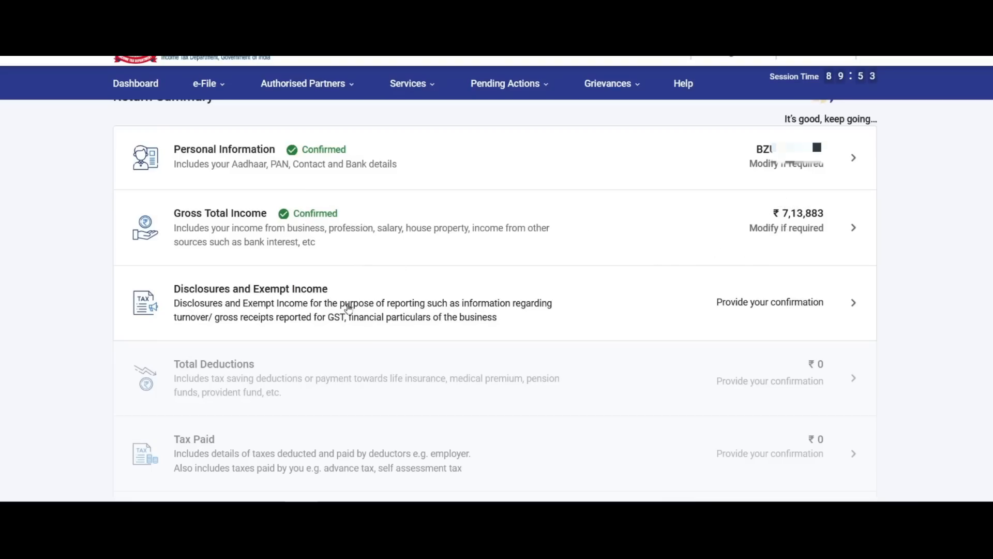
Open Disclosures and Exempt Income and start adding the business's Financial Particulars.
left_click(839, 303)
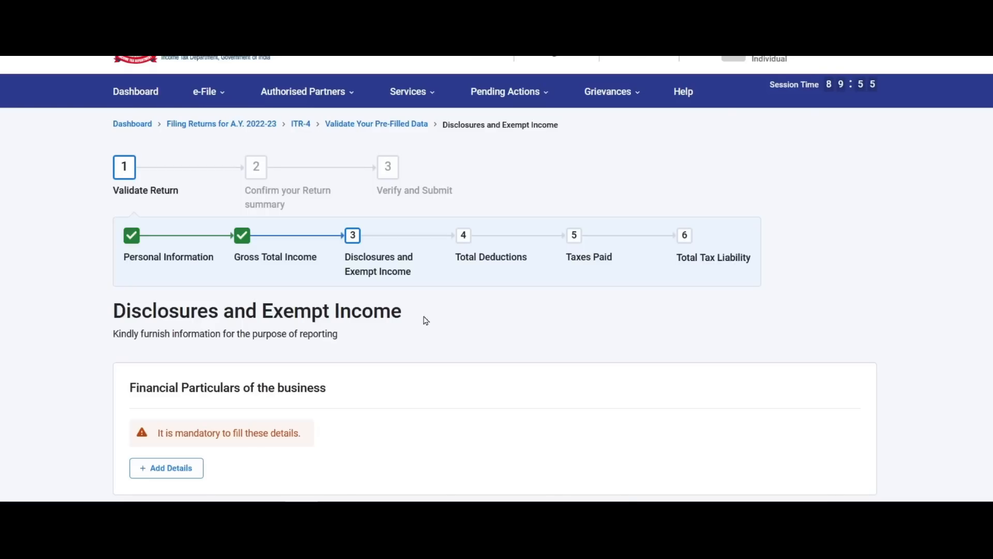
scroll(451, 265, "down", 3)
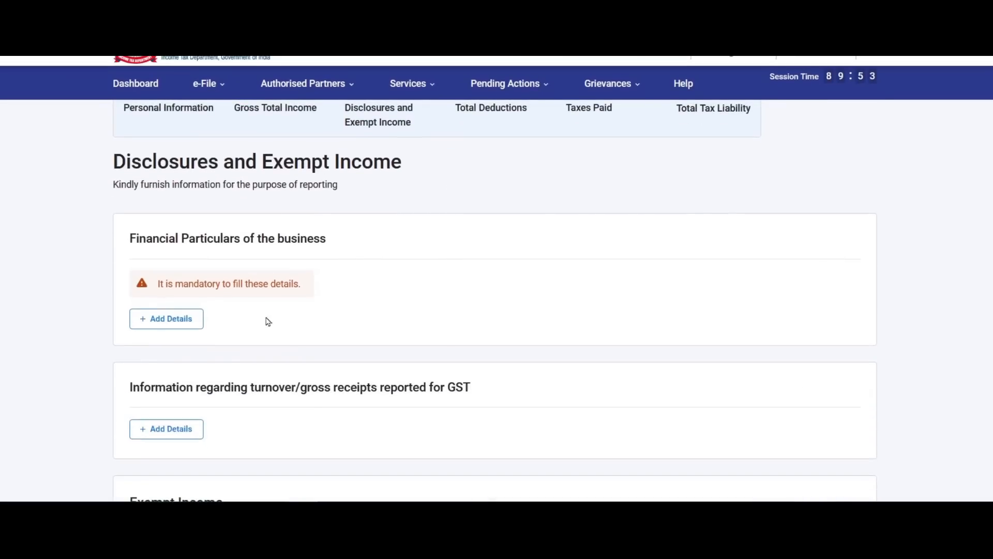
left_click(179, 327)
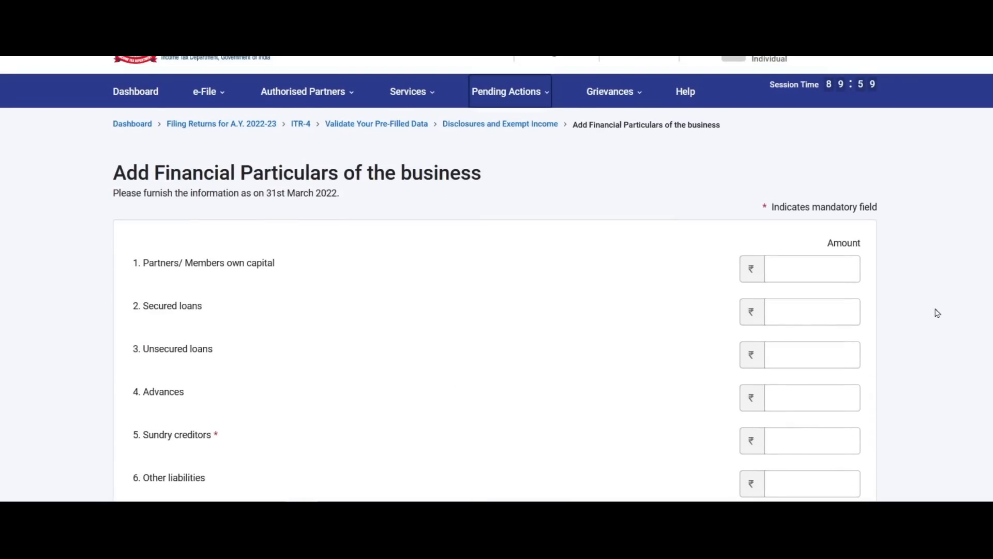
scroll(651, 246, "down", 3)
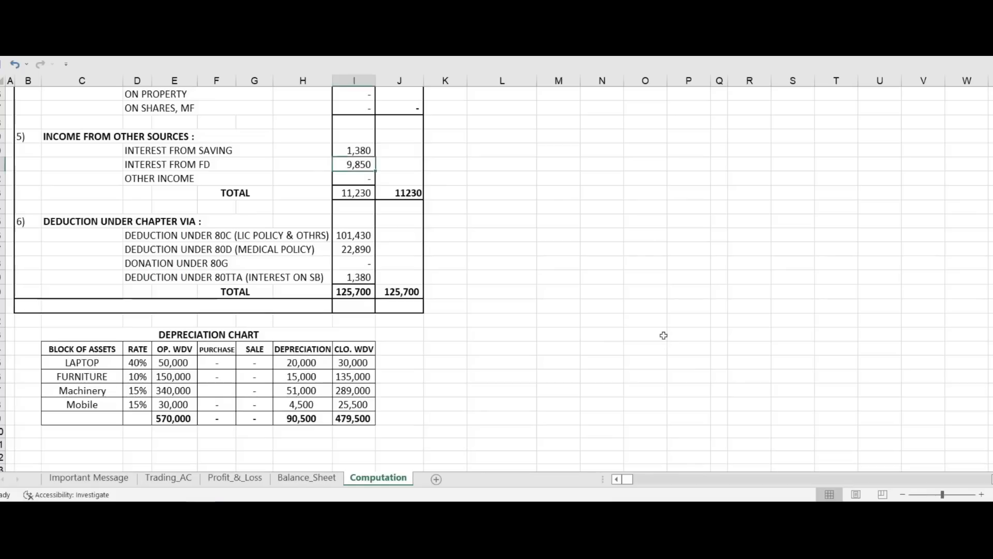
Look up the Excel Balance_Sheet and enter sundry debtors of 365850.
left_click(307, 476)
scroll(572, 248, "up", 2)
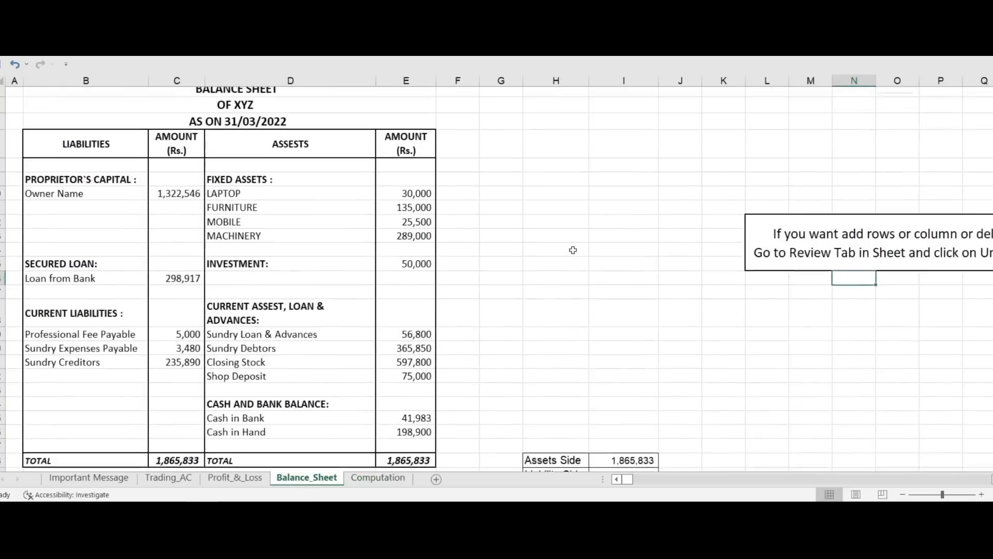
scroll(573, 250, "down", 2)
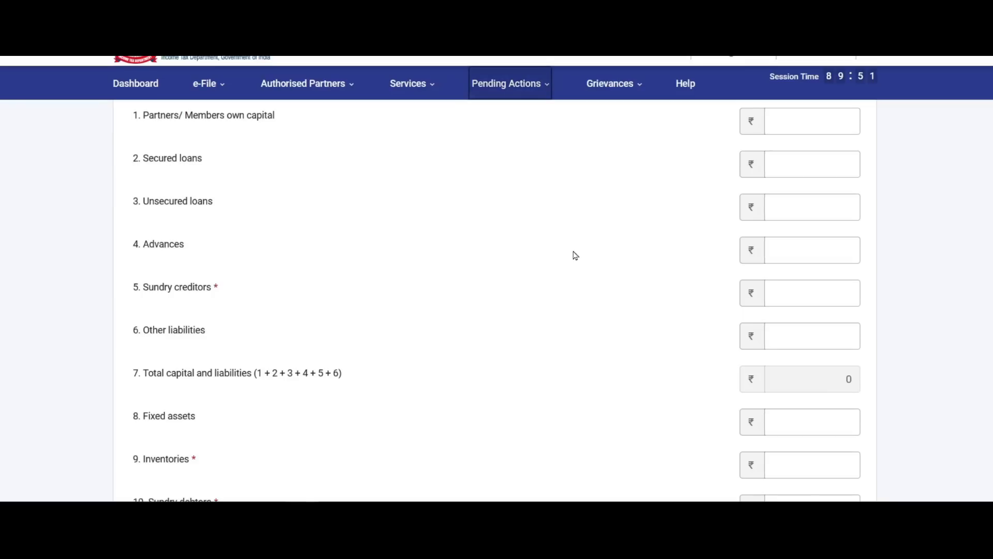
scroll(504, 270, "up", 1)
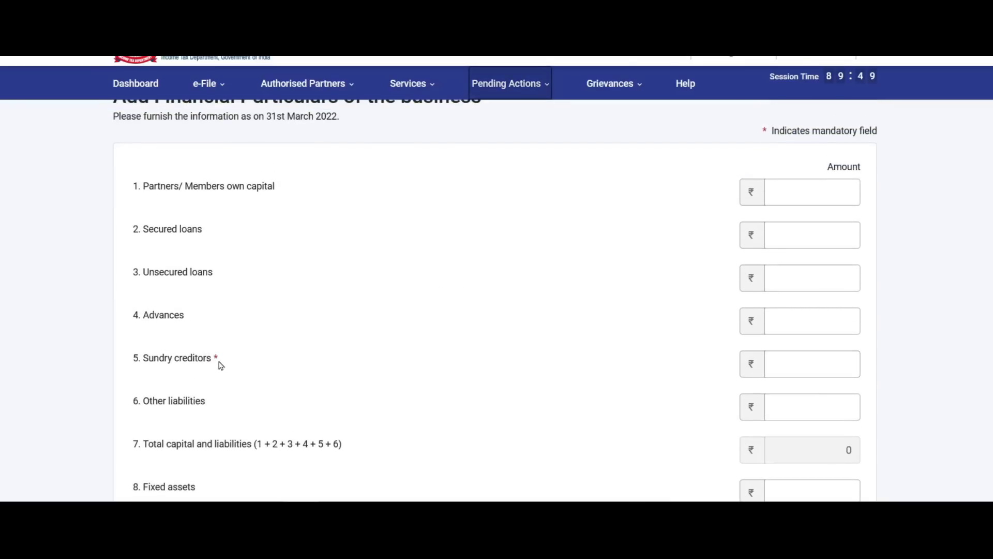
scroll(217, 358, "down", 1)
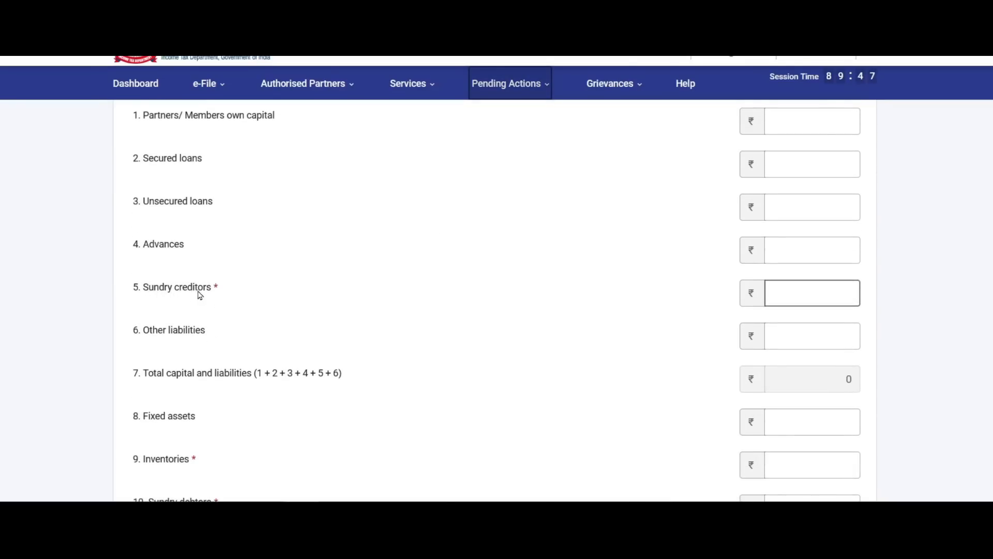
scroll(218, 290, "up", 2)
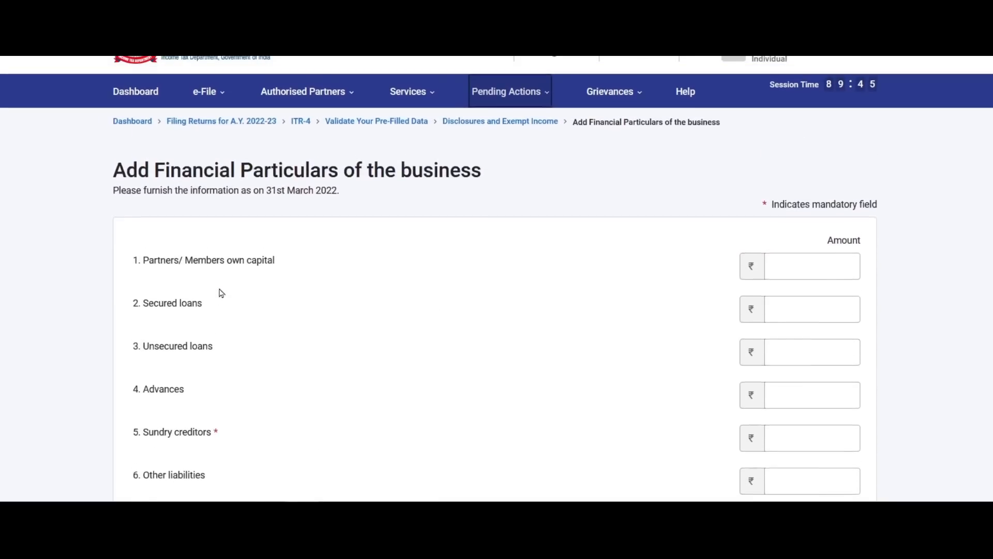
scroll(220, 291, "down", 2)
scroll(221, 294, "down", 1)
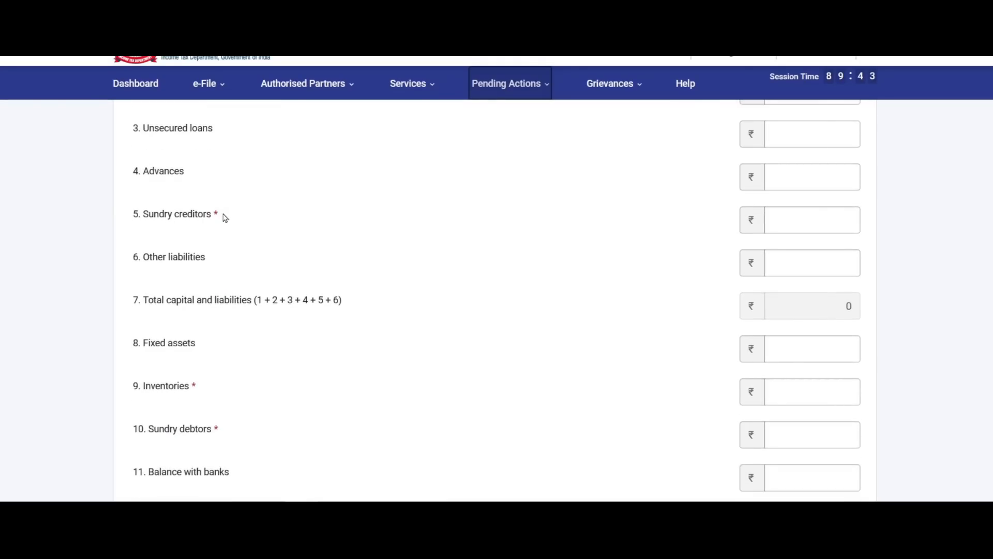
scroll(224, 216, "down", 1)
scroll(225, 217, "down", 1)
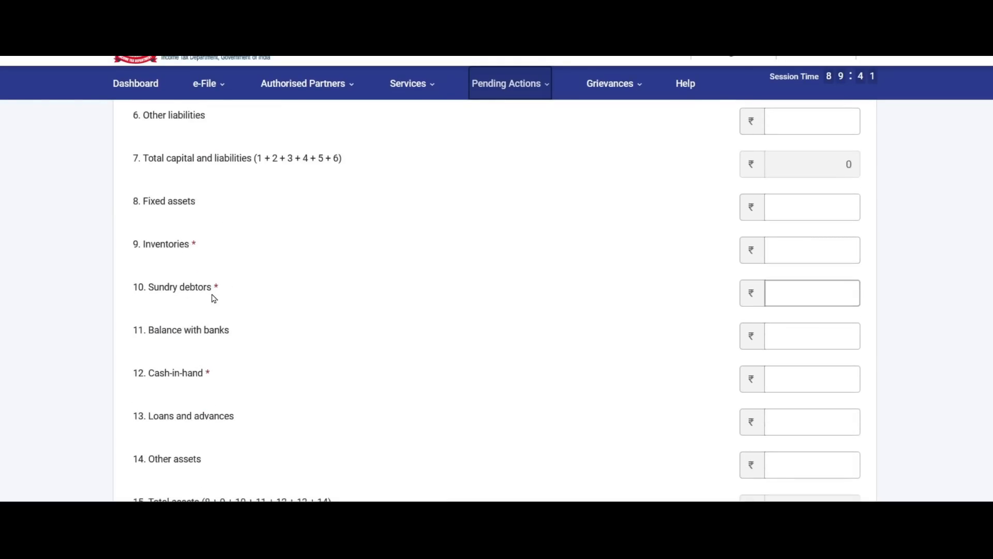
scroll(217, 299, "down", 1)
scroll(217, 299, "down", 1)
scroll(231, 245, "up", 6)
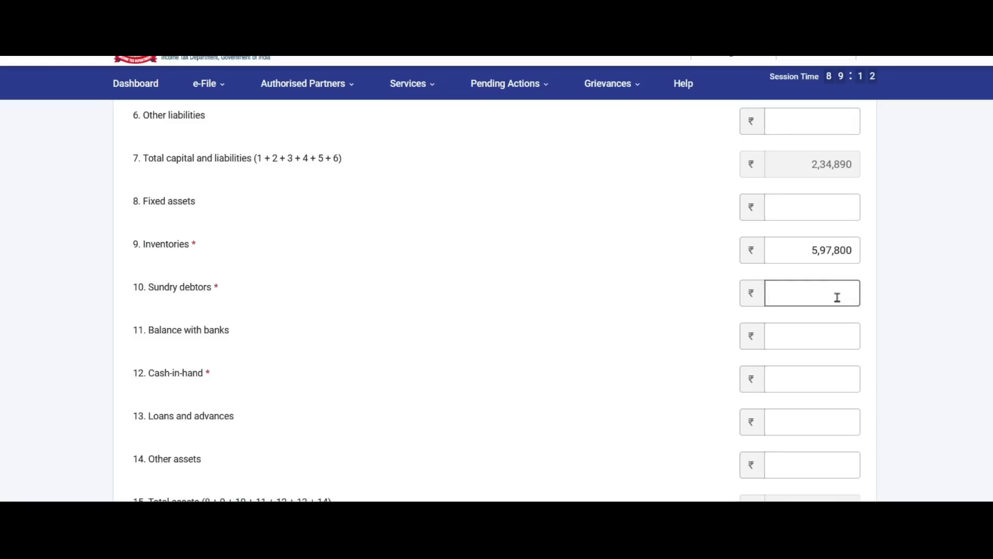
type("365850")
left_click(477, 318)
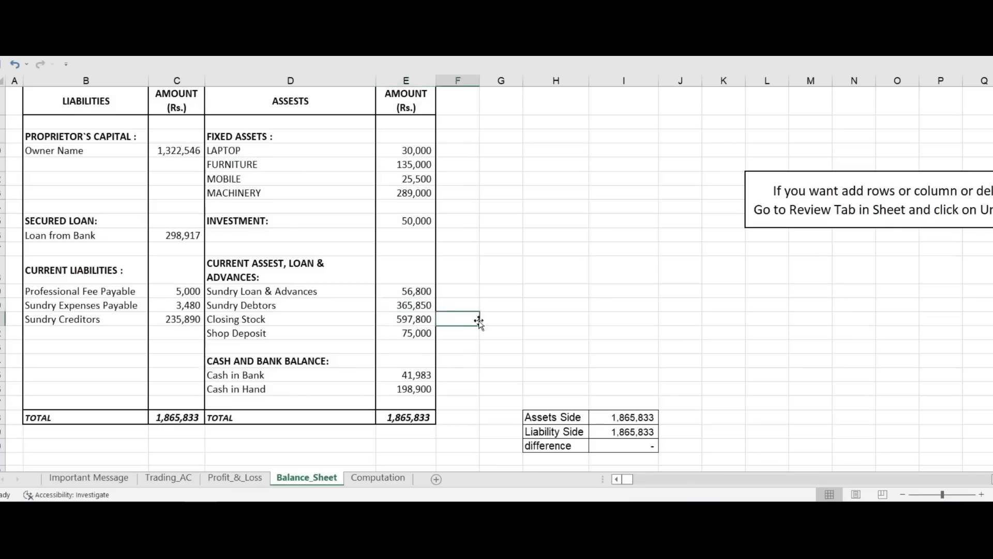
Enter cash-in-hand of 198900 and review the financial particulars totalling ₹11,62,550 in assets.
left_click(812, 378)
type("198900")
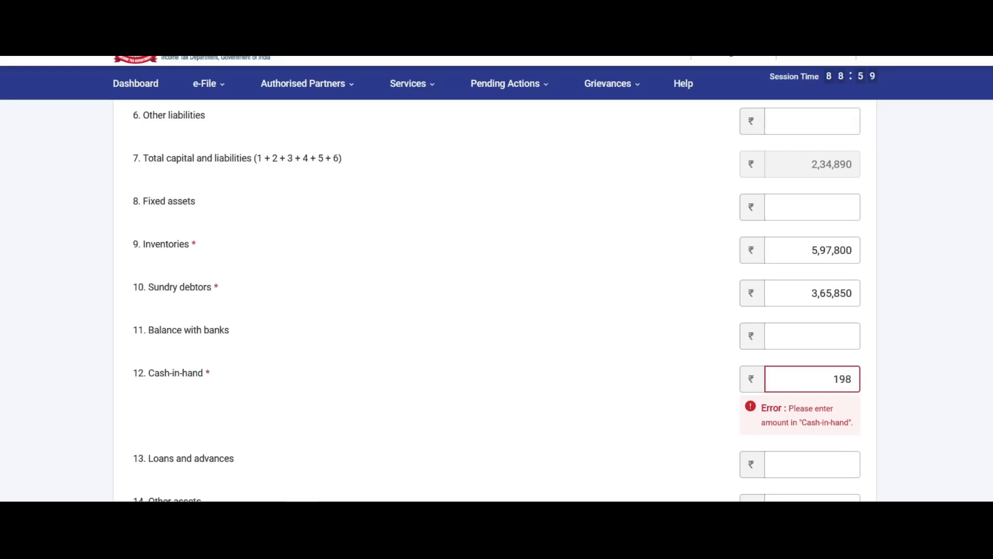
left_click(971, 247)
scroll(971, 246, "down", 4)
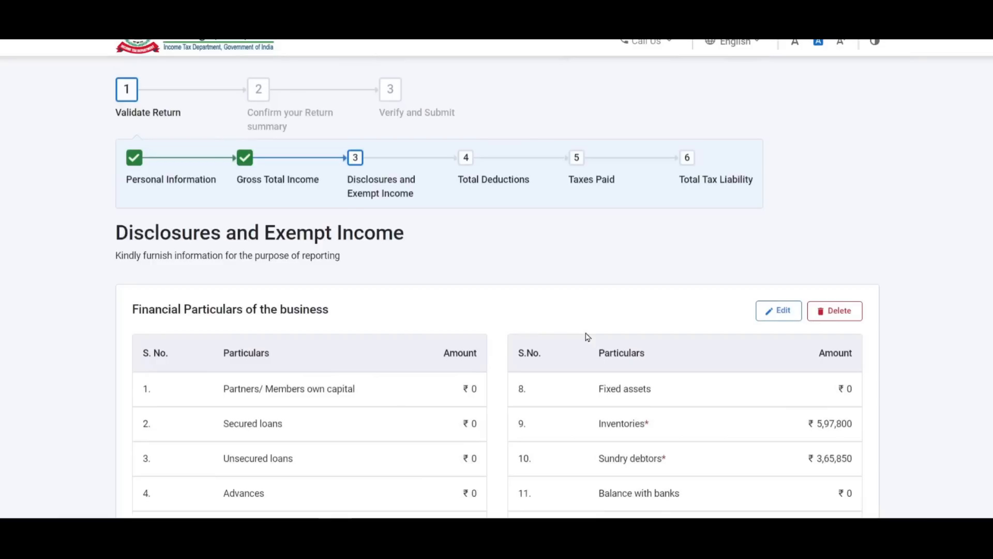
scroll(588, 337, "down", 3)
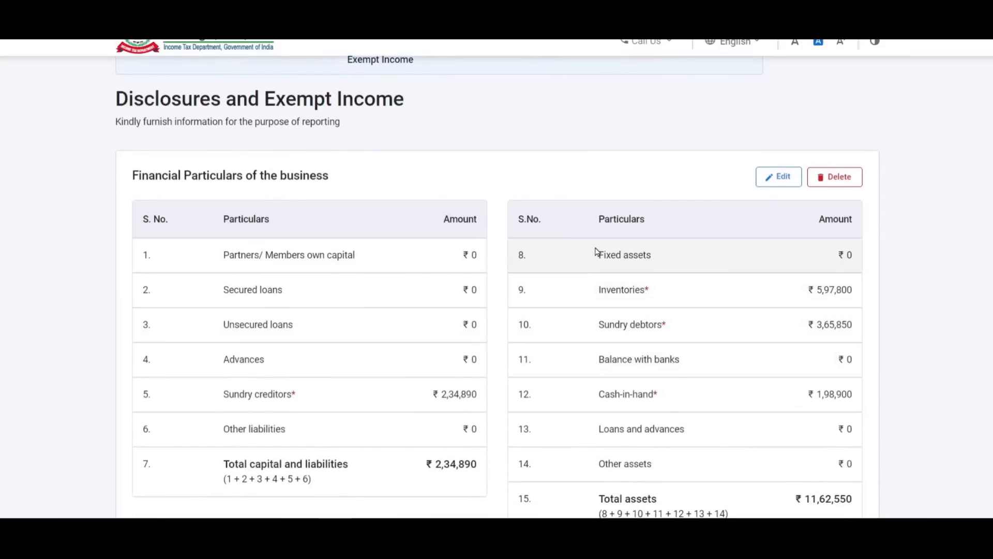
scroll(598, 253, "down", 3)
scroll(597, 252, "down", 4)
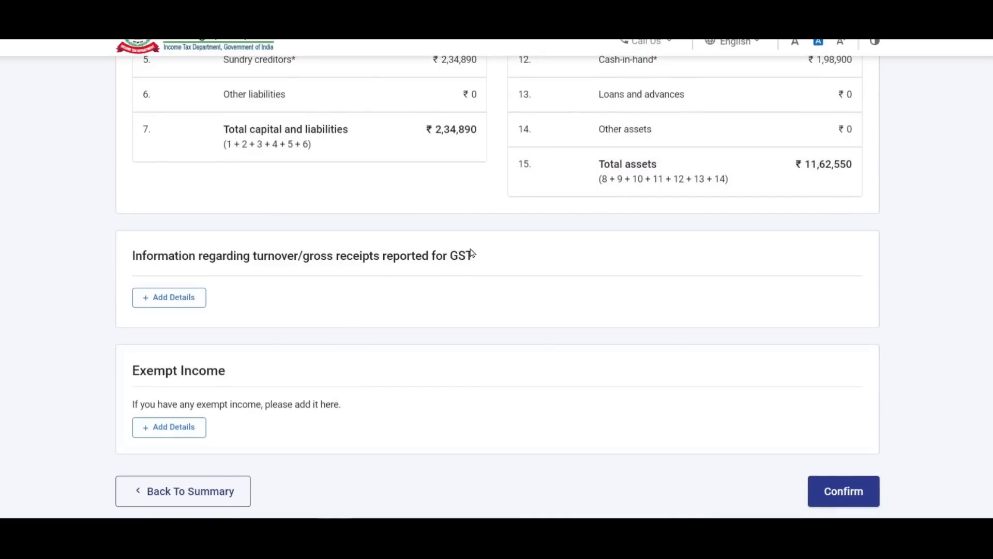
Add a GSTIN turnover entry with annual outward supplies of ₹56,59,850.
left_click(169, 297)
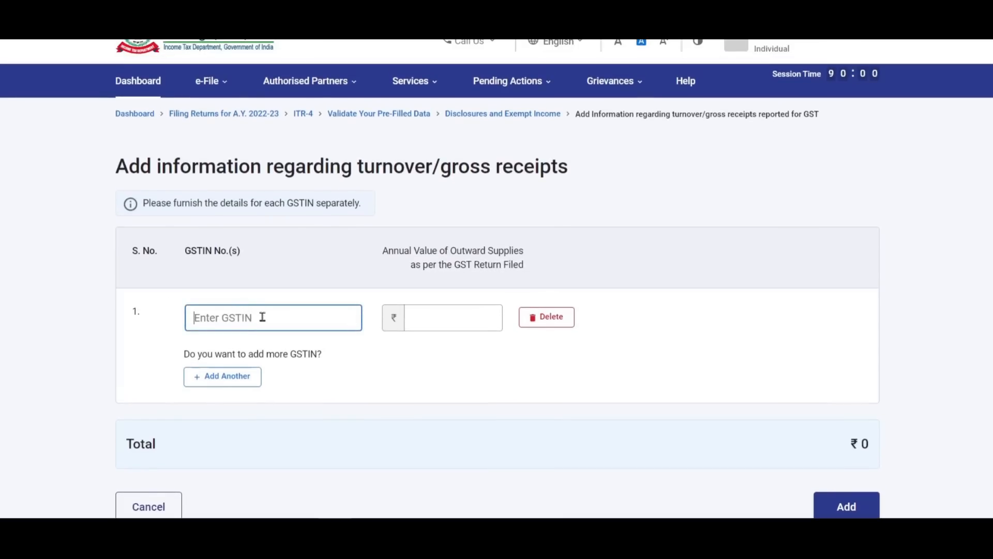
left_click(455, 320)
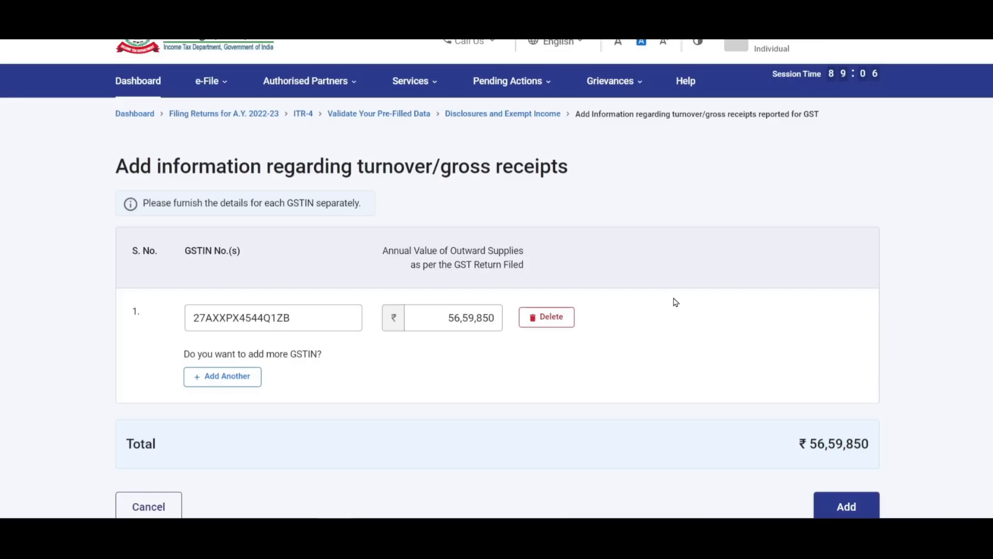
scroll(675, 302, "down", 2)
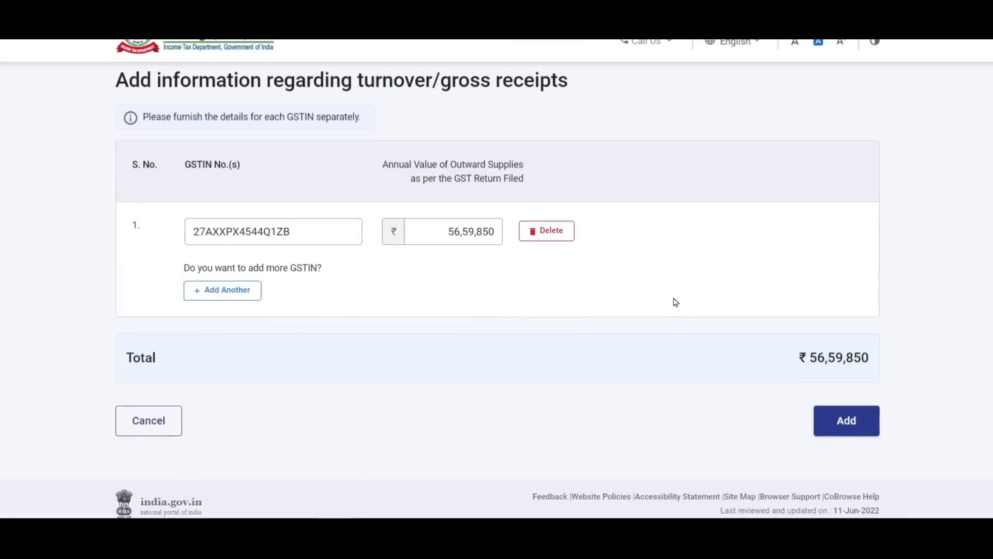
left_click(846, 421)
Begin adding the Exempt Income details.
scroll(685, 195, "down", 8)
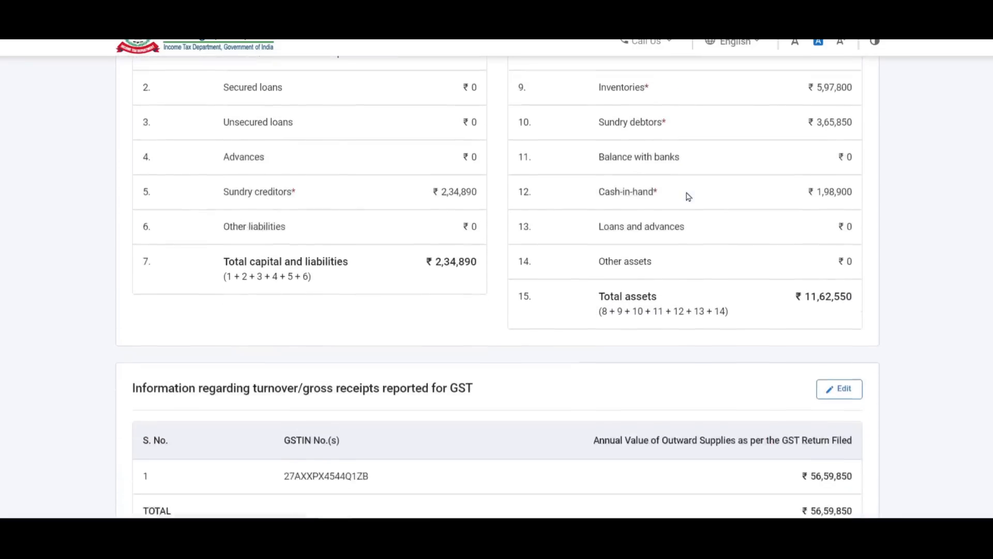
scroll(466, 249, "down", 2)
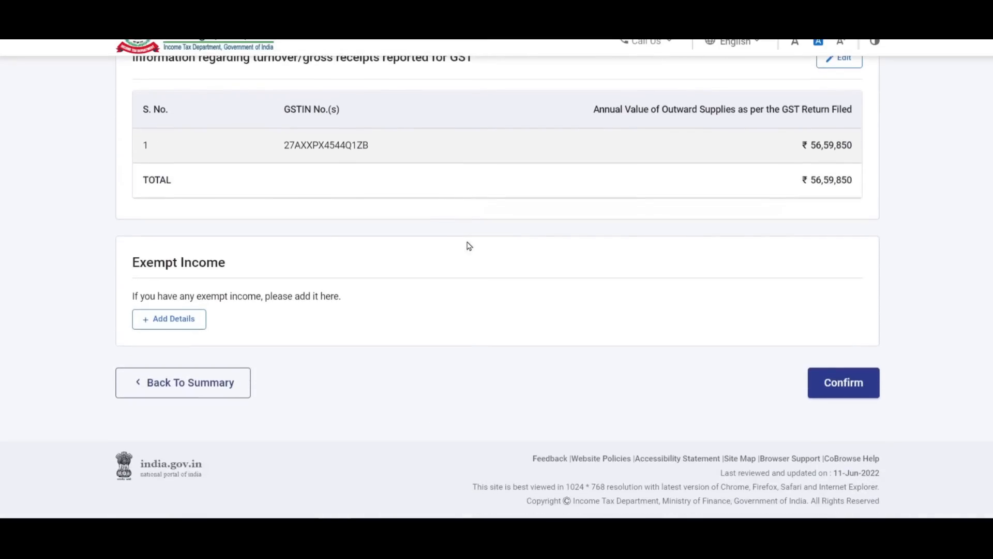
left_click(170, 318)
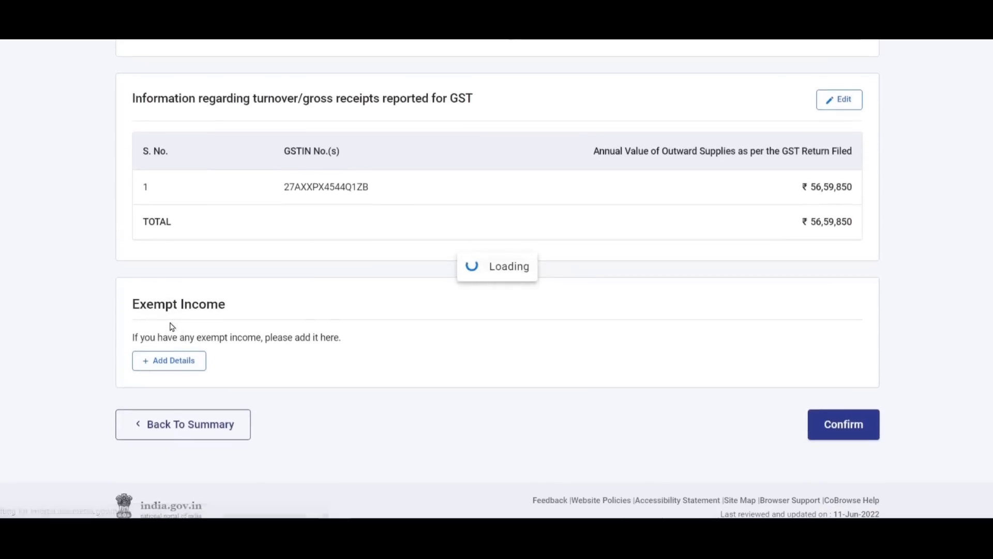
left_click(289, 231)
scroll(273, 335, "down", 3)
scroll(273, 336, "down", 5)
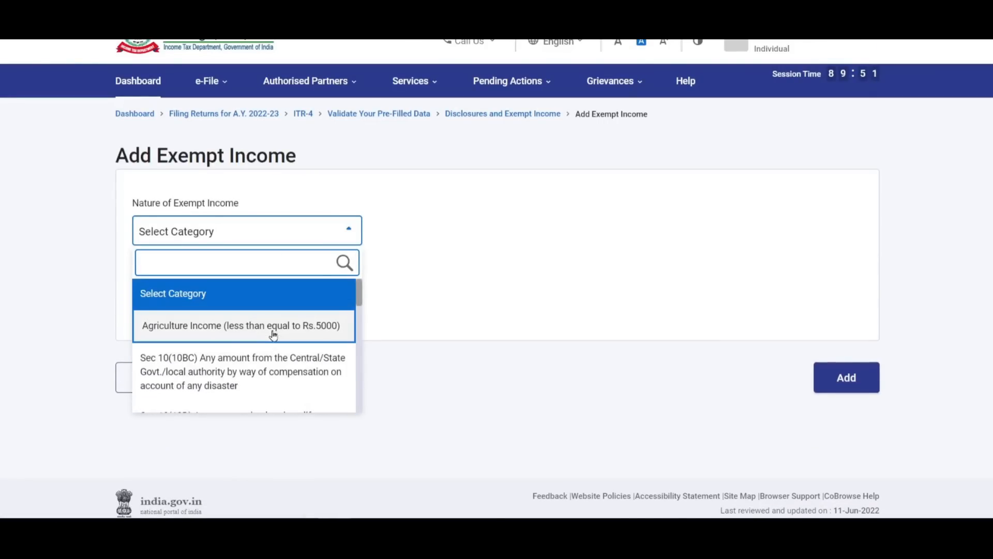
scroll(273, 335, "down", 3)
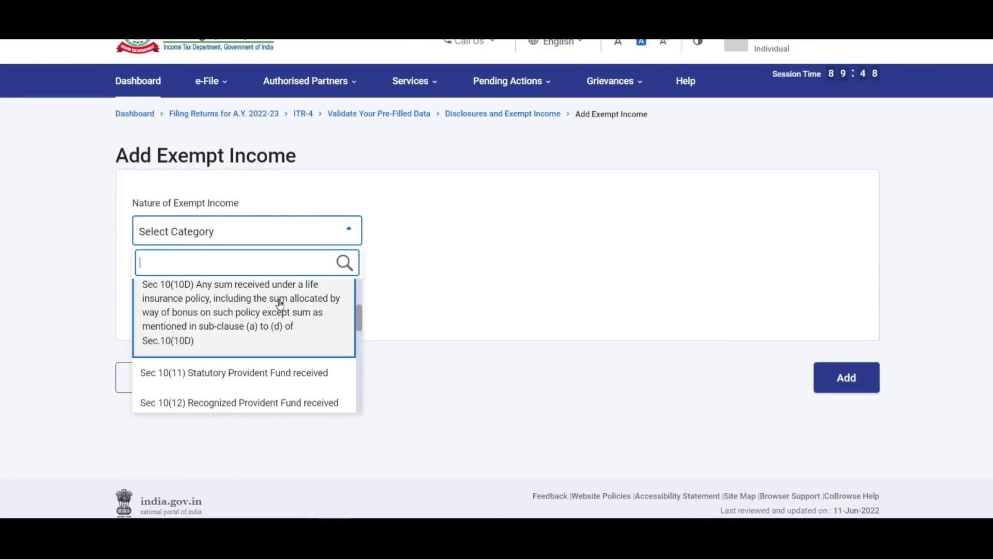
scroll(279, 303, "down", 5)
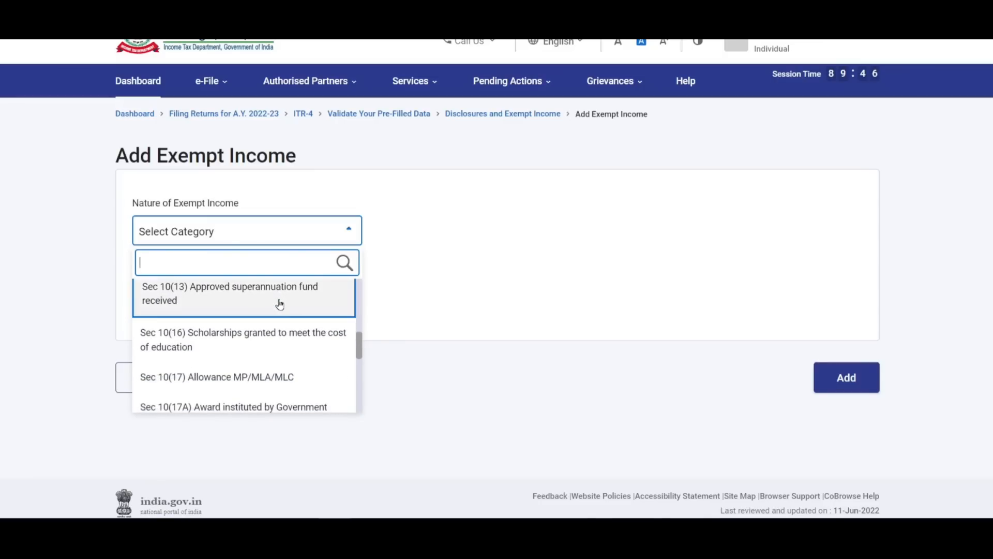
scroll(279, 303, "down", 2)
scroll(280, 303, "down", 5)
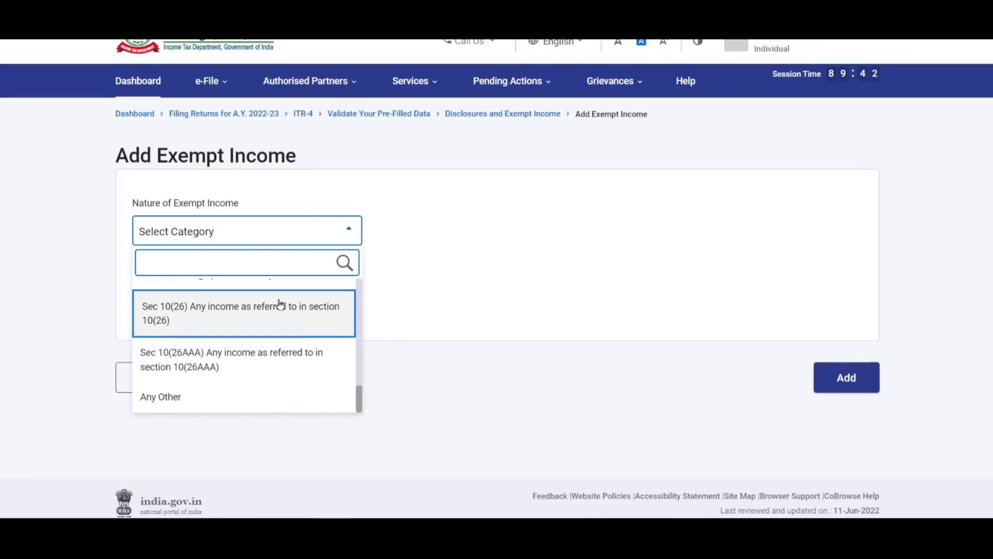
scroll(280, 303, "up", 7)
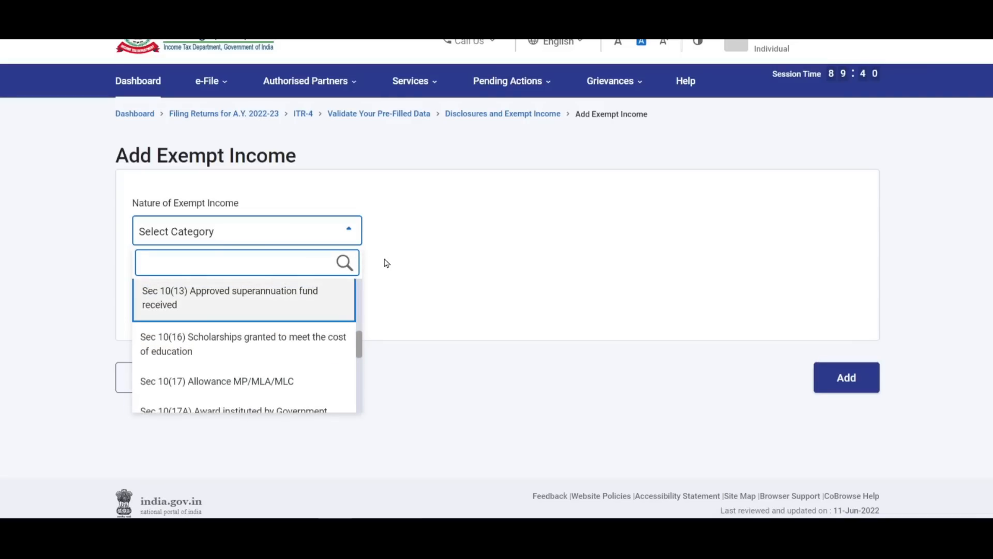
left_click(67, 397)
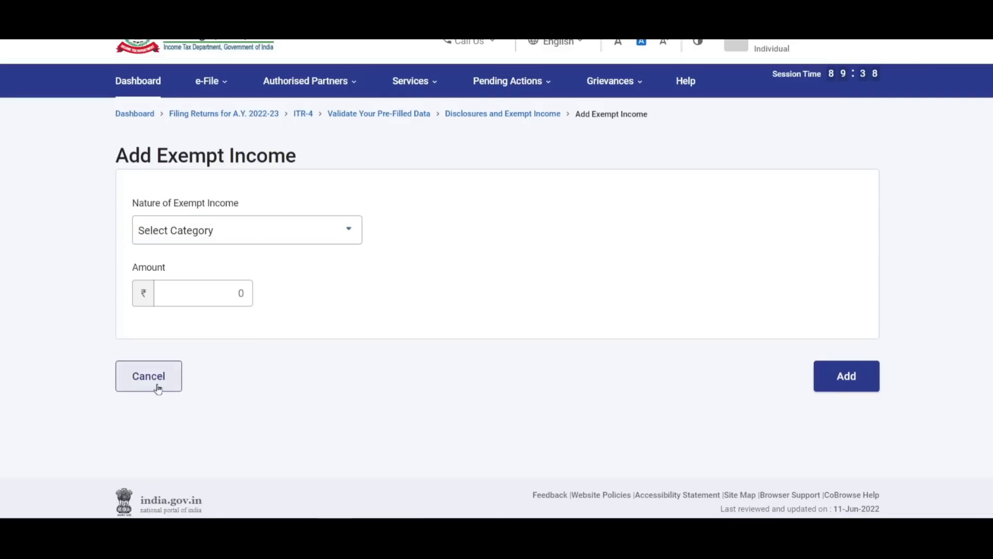
left_click(161, 381)
scroll(584, 300, "down", 4)
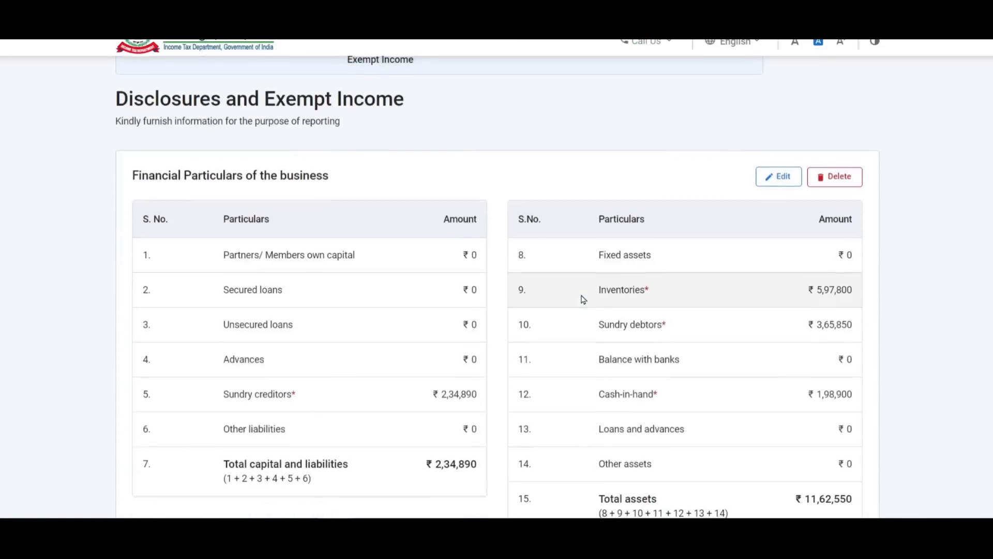
scroll(513, 191, "down", 10)
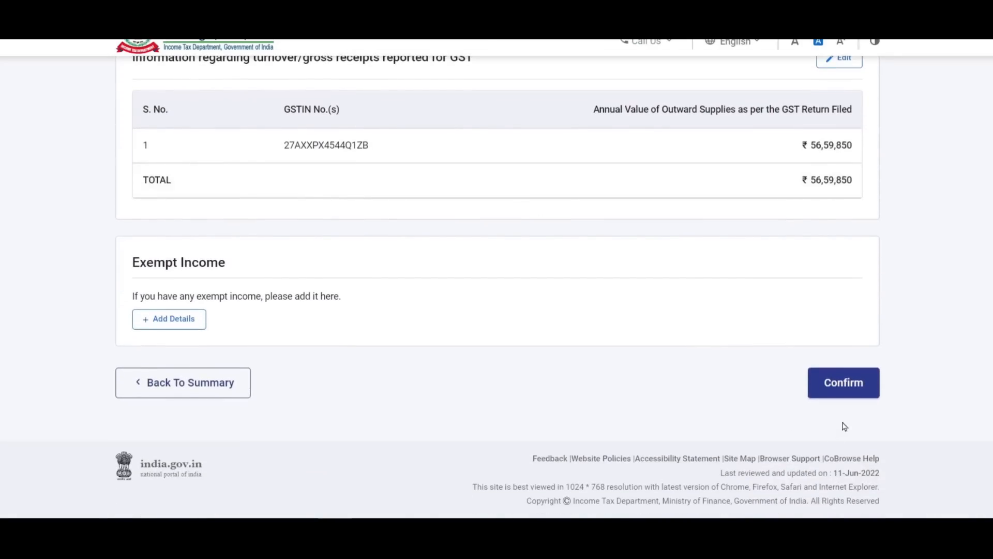
Confirm Disclosures and Exempt Income, check the 80D figure, and skip the deduction questions.
left_click(844, 384)
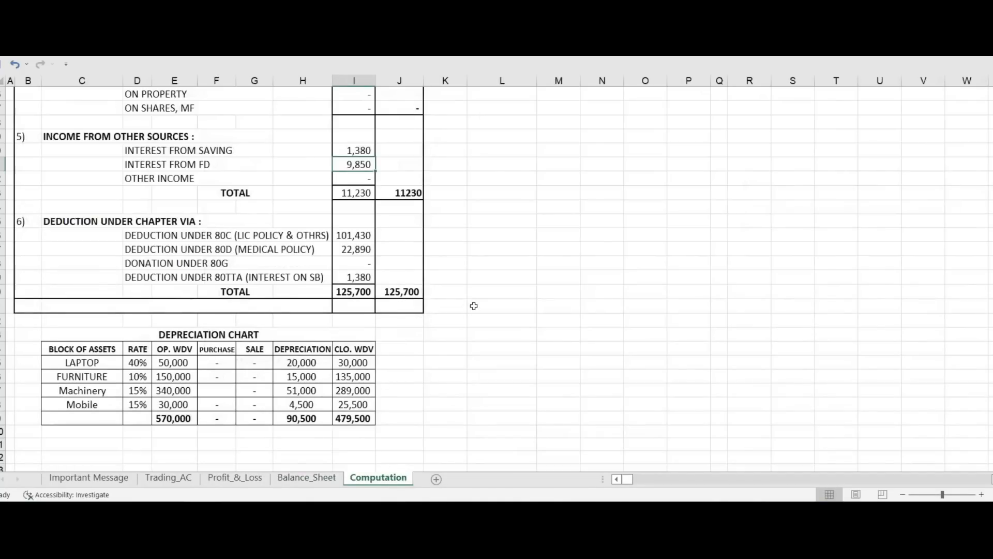
scroll(474, 305, "up", 1)
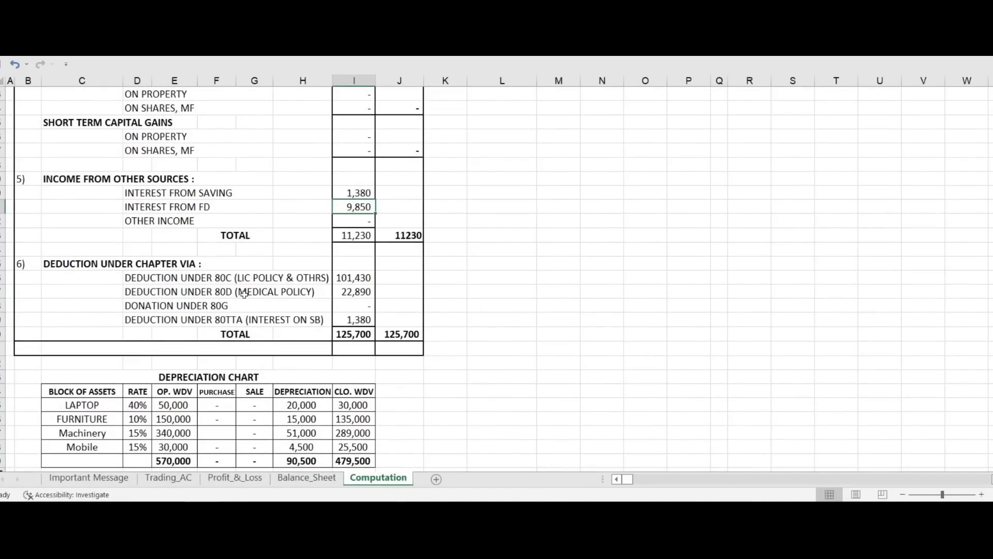
left_click(244, 293)
left_click(250, 321)
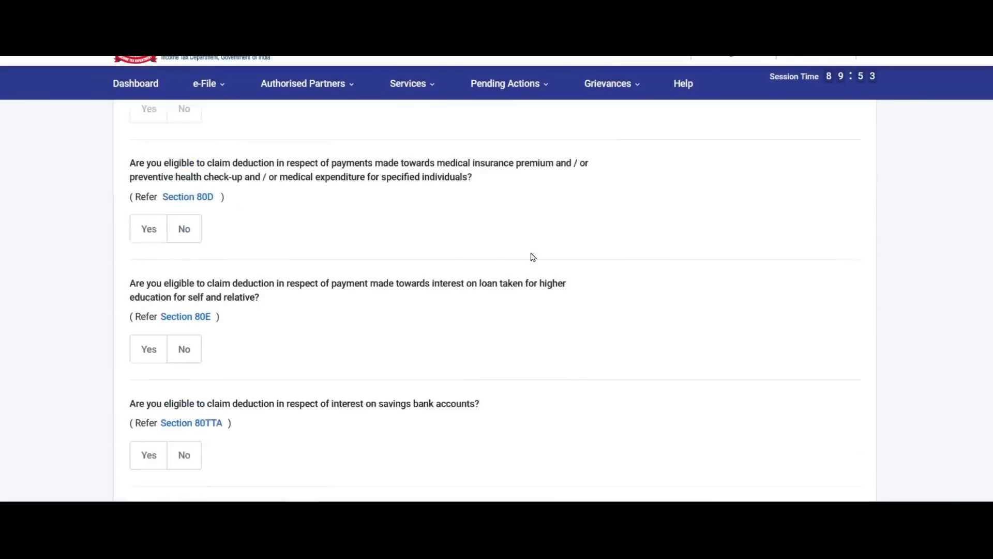
scroll(532, 257, "down", 4)
left_click(262, 373)
left_click(643, 325)
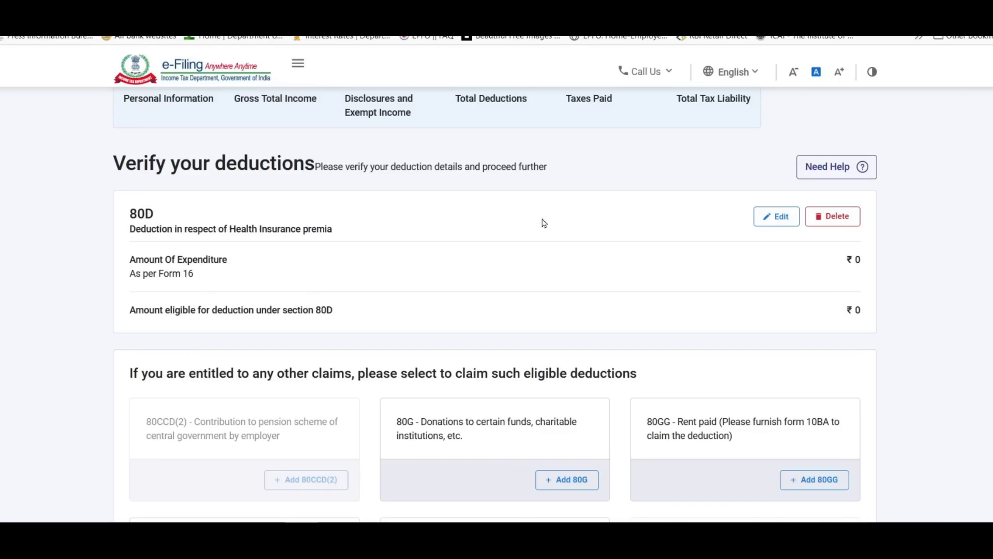
Edit 80D: answer No to senior citizen and enter ₹22,890 self and family health insurance.
left_click(776, 218)
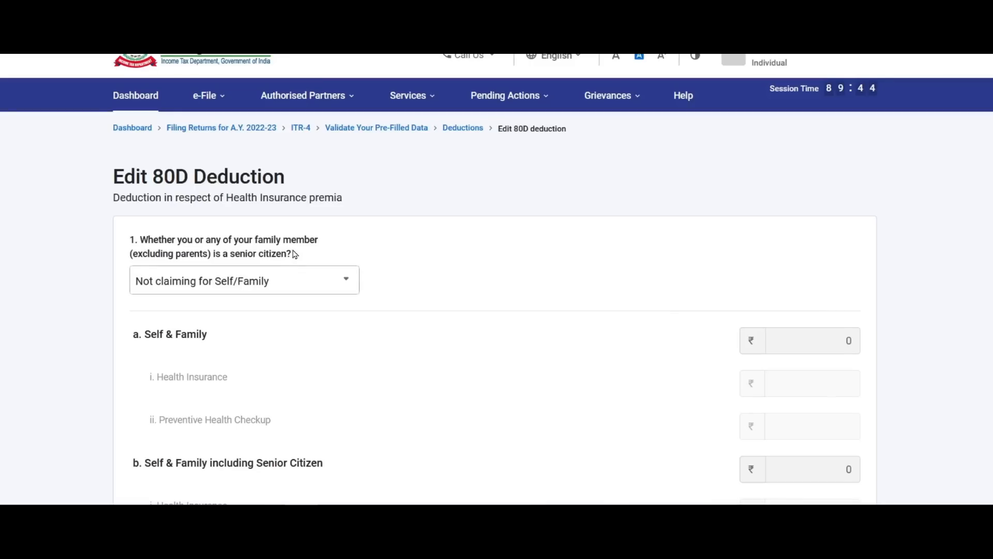
left_click(307, 284)
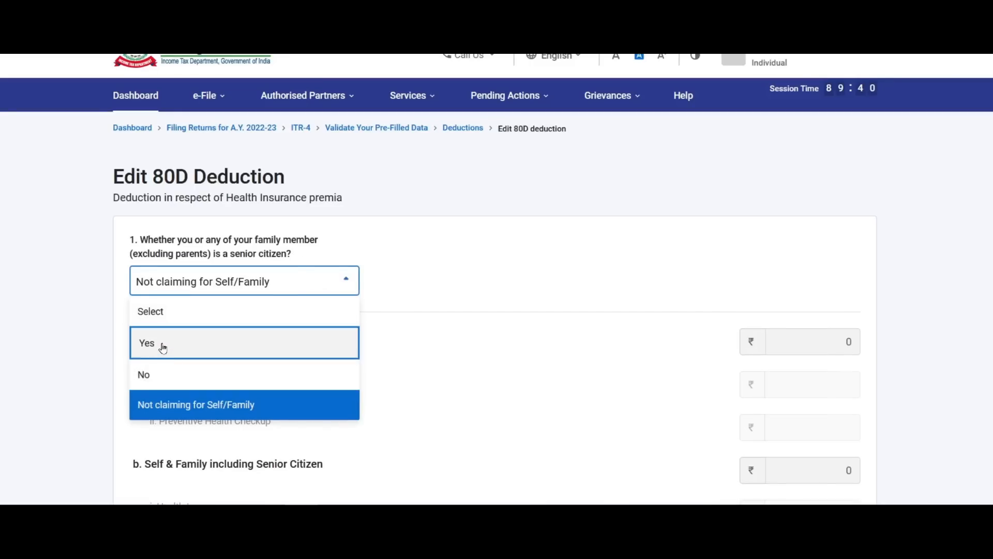
left_click(176, 405)
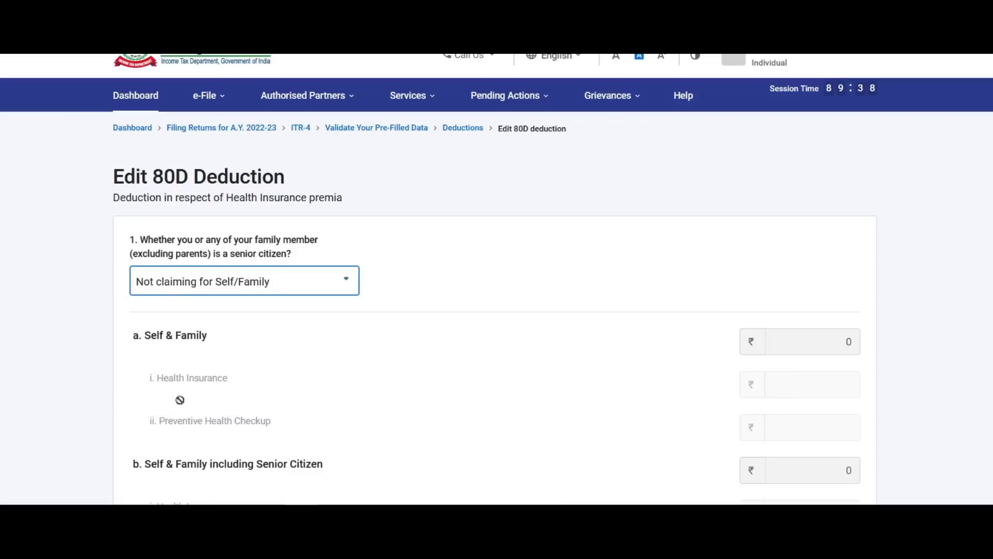
left_click(272, 288)
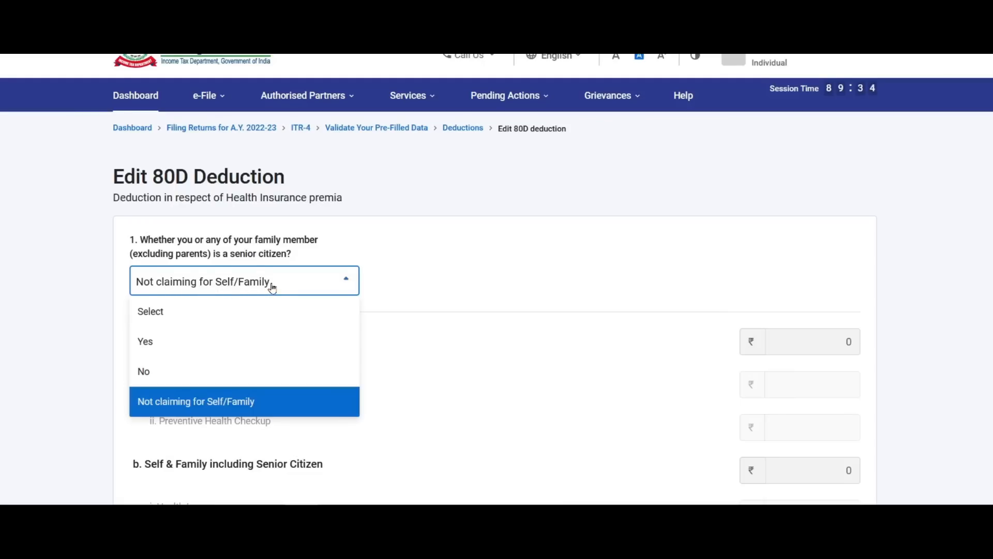
left_click(173, 376)
scroll(426, 327, "down", 3)
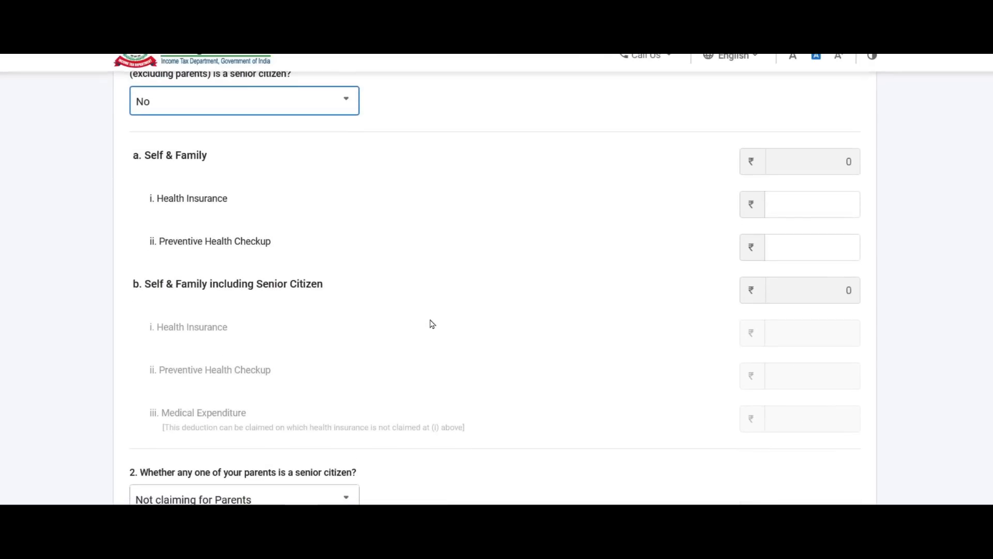
left_click(796, 200)
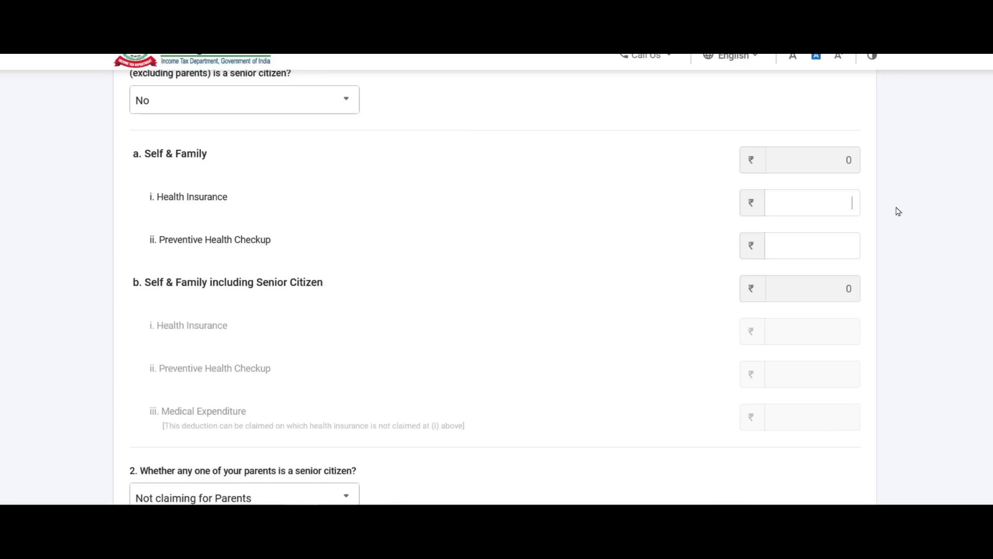
type("22890")
scroll(472, 171, "down", 5)
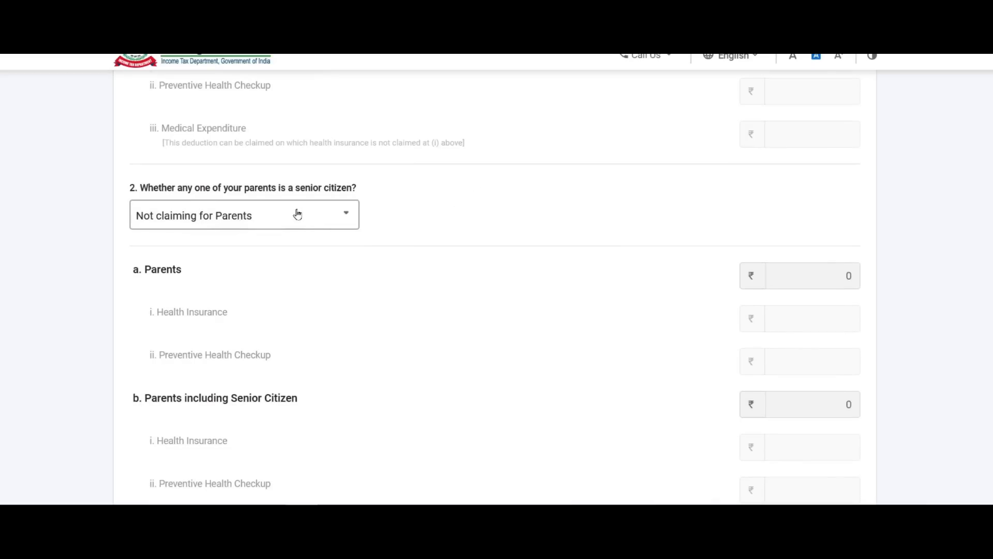
Leave parents as Not claiming and save the 80D deduction.
left_click(334, 216)
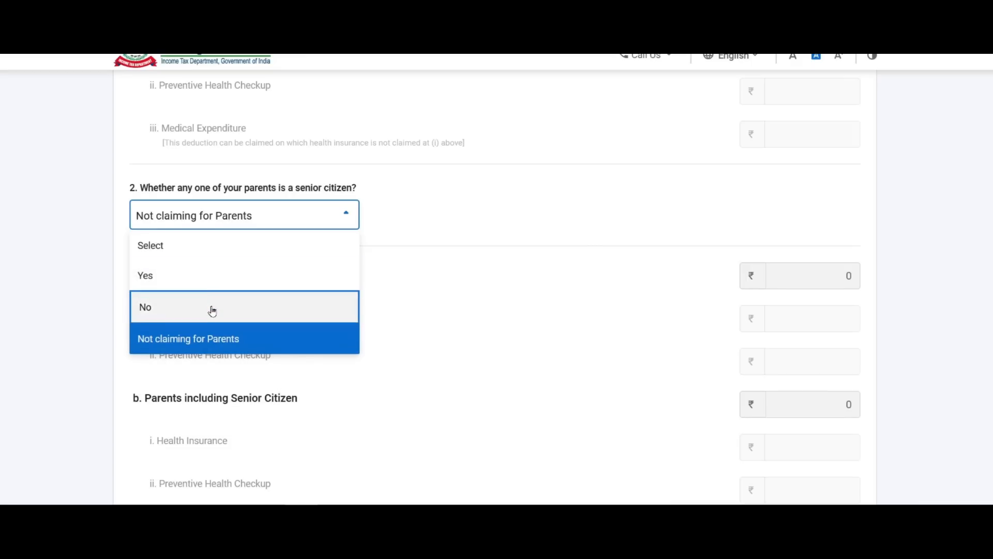
left_click(422, 310)
scroll(476, 279, "down", 3)
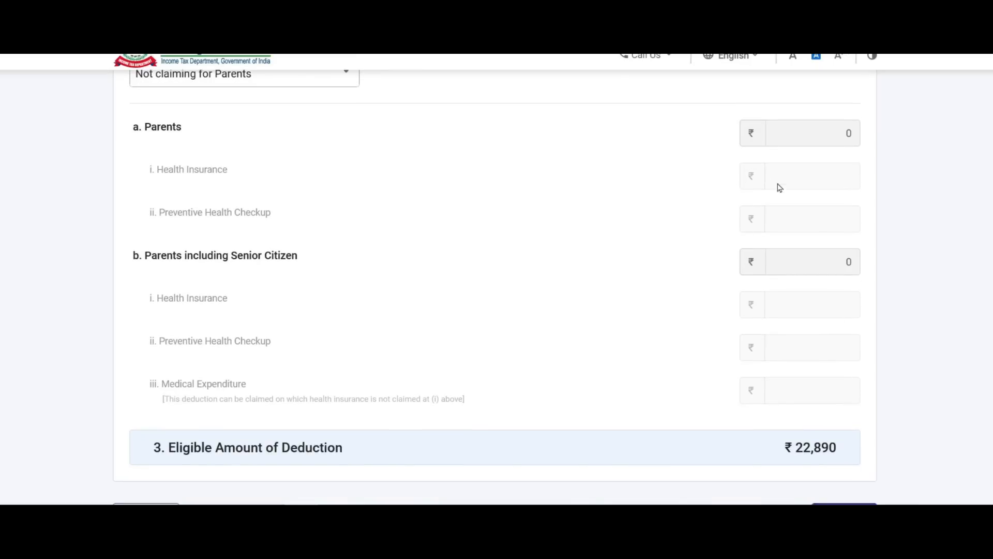
scroll(798, 171, "down", 2)
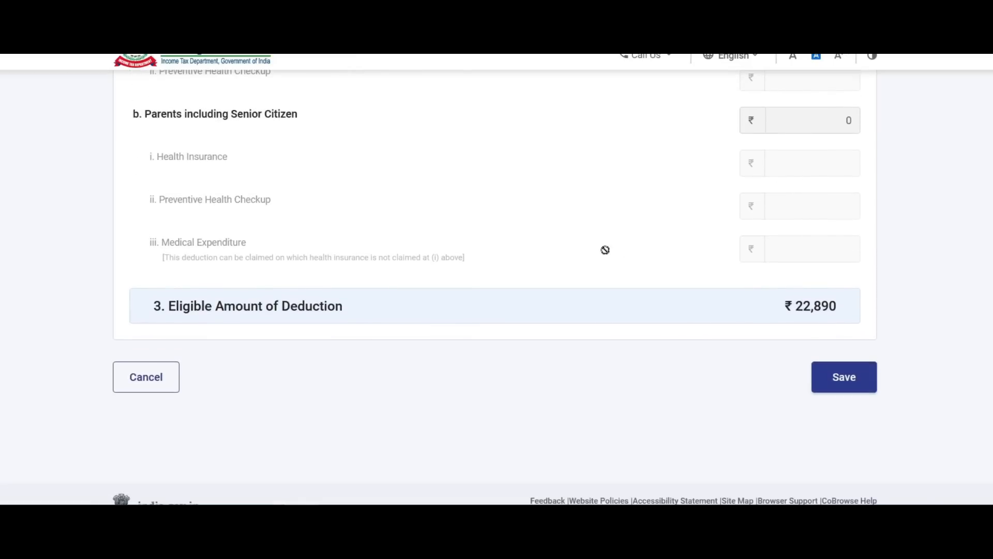
scroll(605, 250, "down", 2)
scroll(647, 256, "up", 6)
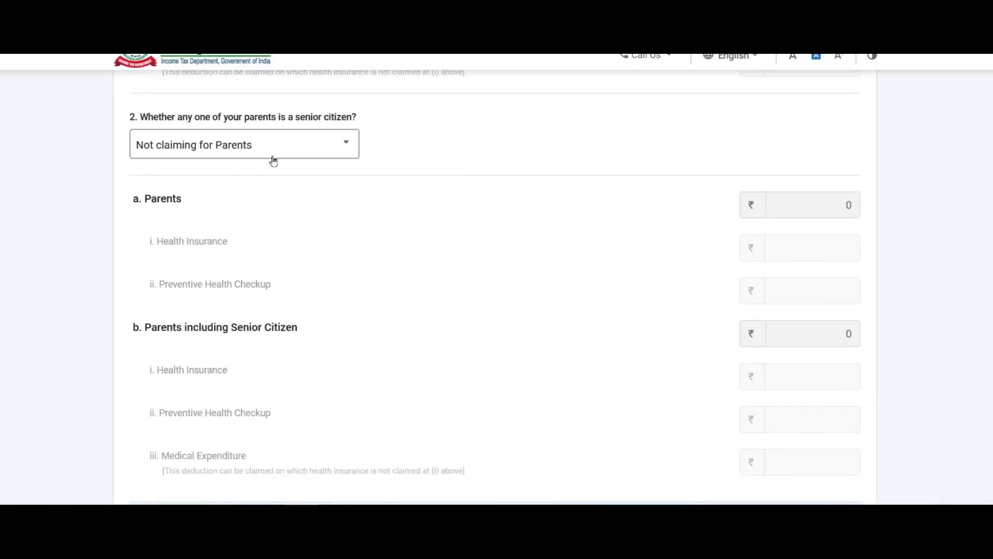
scroll(517, 171, "down", 6)
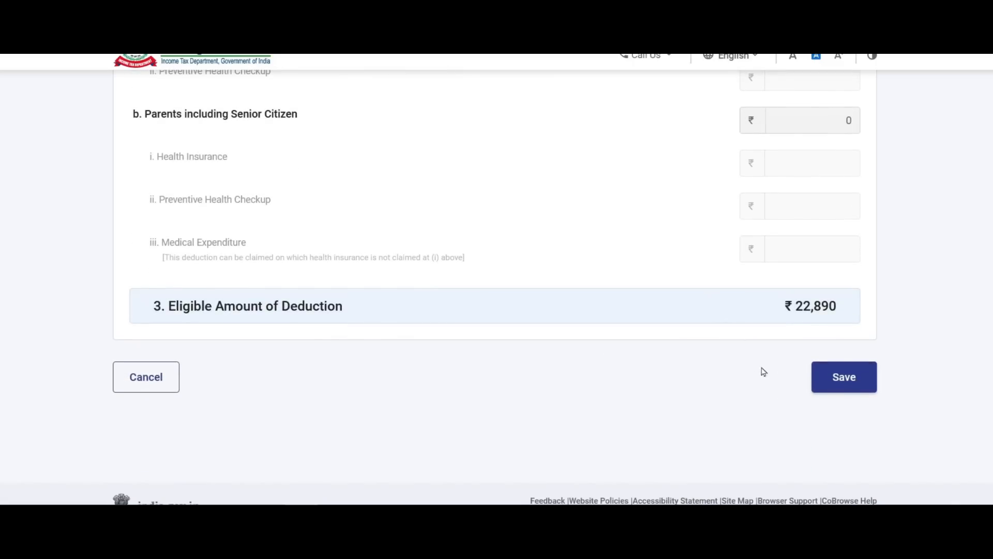
left_click(852, 381)
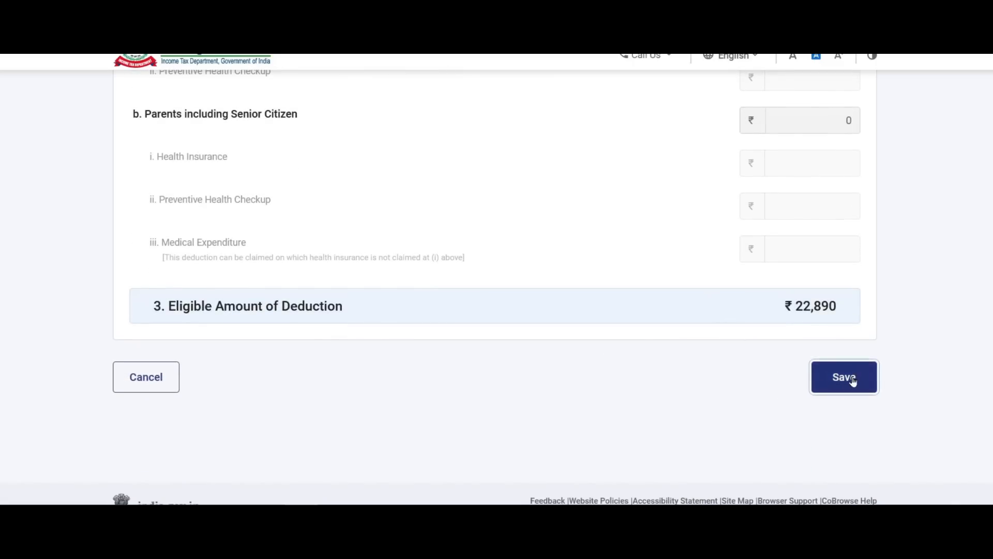
scroll(482, 198, "down", 5)
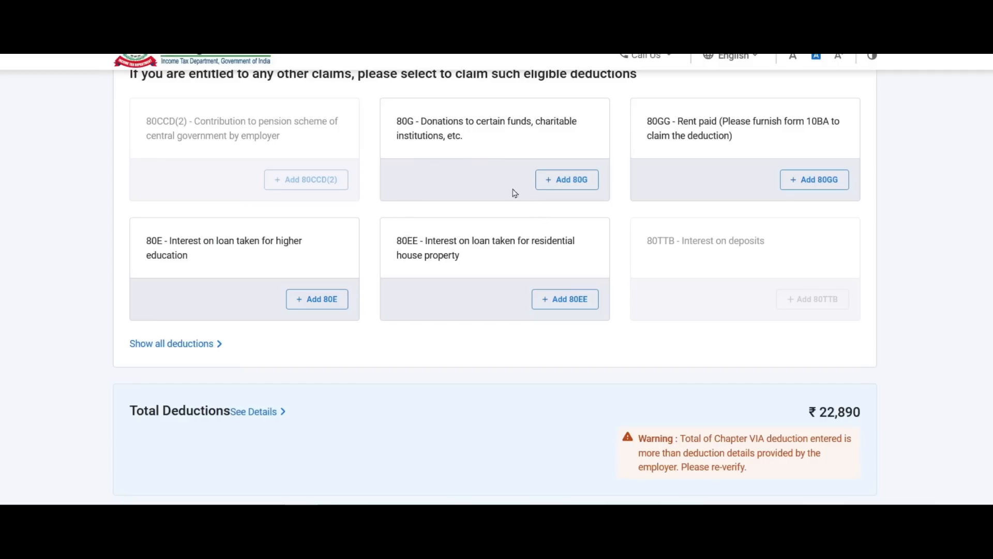
Choose the 80C deduction from the full deductions list.
scroll(498, 181, "down", 2)
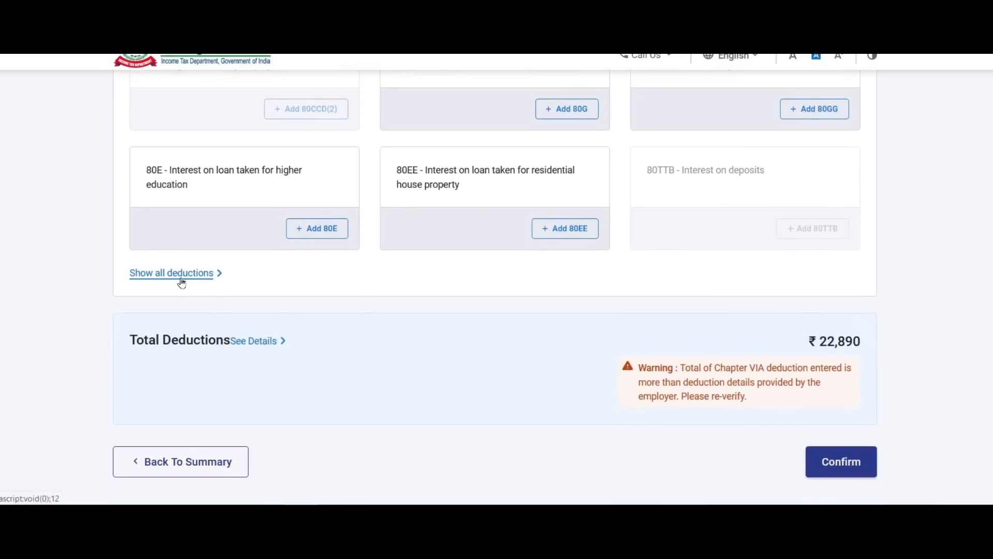
left_click(207, 279)
scroll(389, 233, "down", 4)
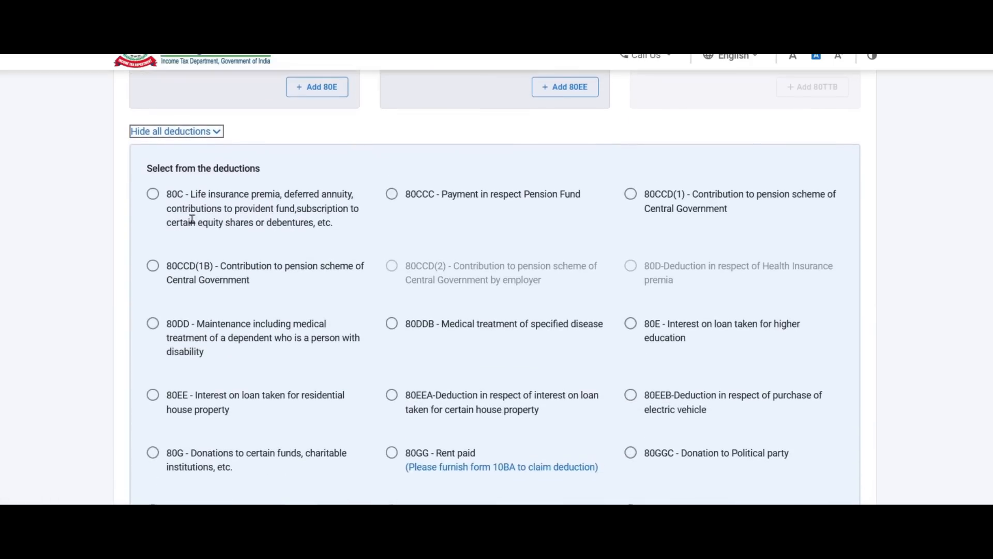
left_click(154, 194)
scroll(232, 195, "down", 3)
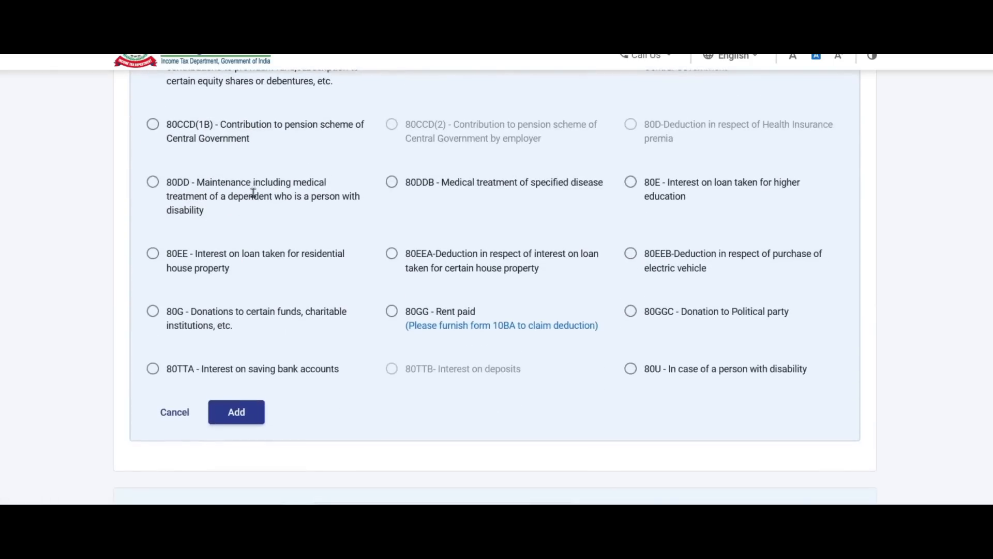
left_click(237, 412)
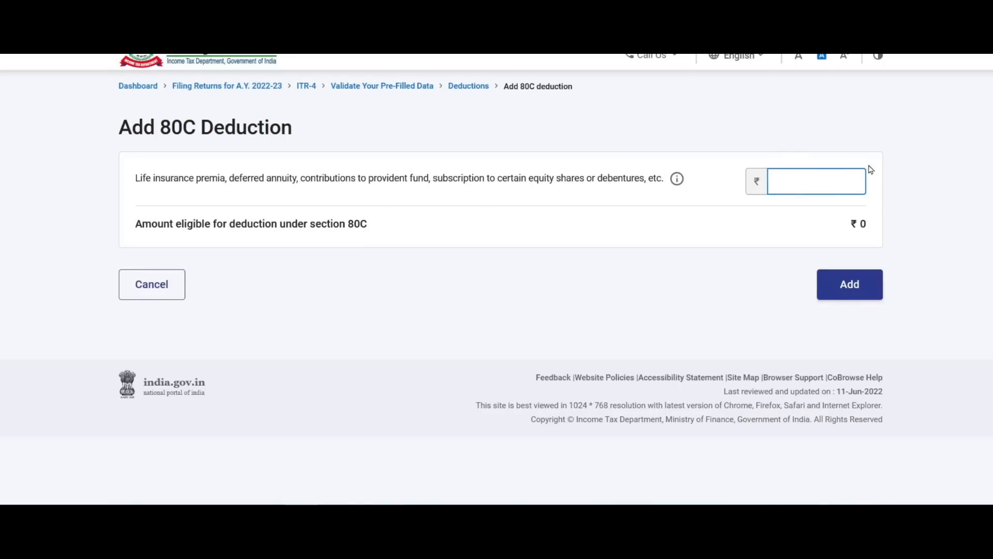
Copy 101,430 from the computation sheet into the 80C amount and add it.
key("alt+Tab")
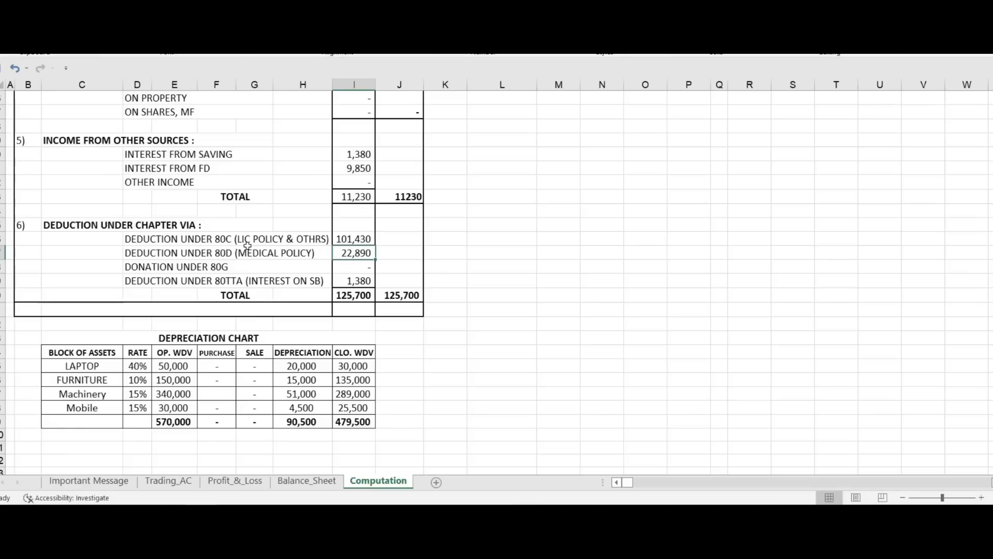
left_click(345, 239)
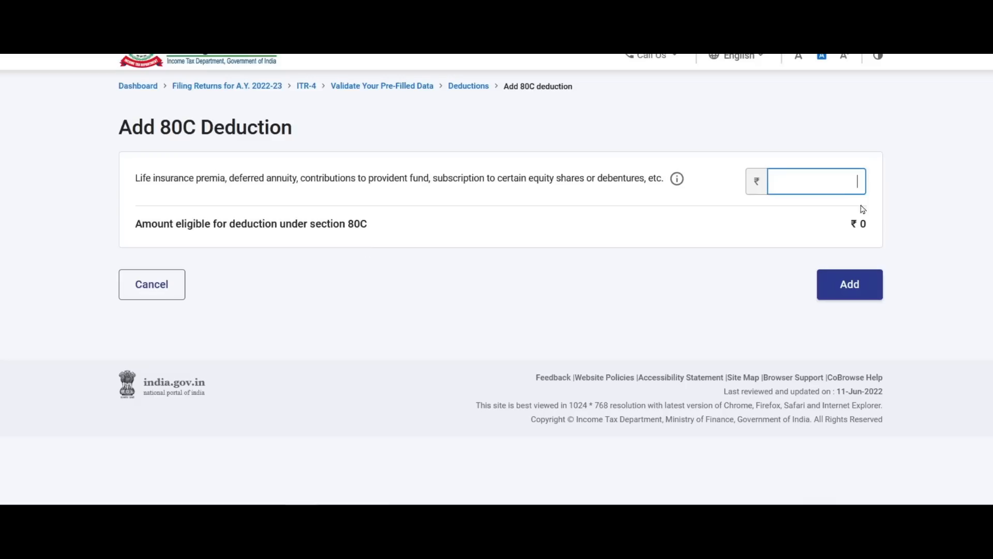
type("1,01,430")
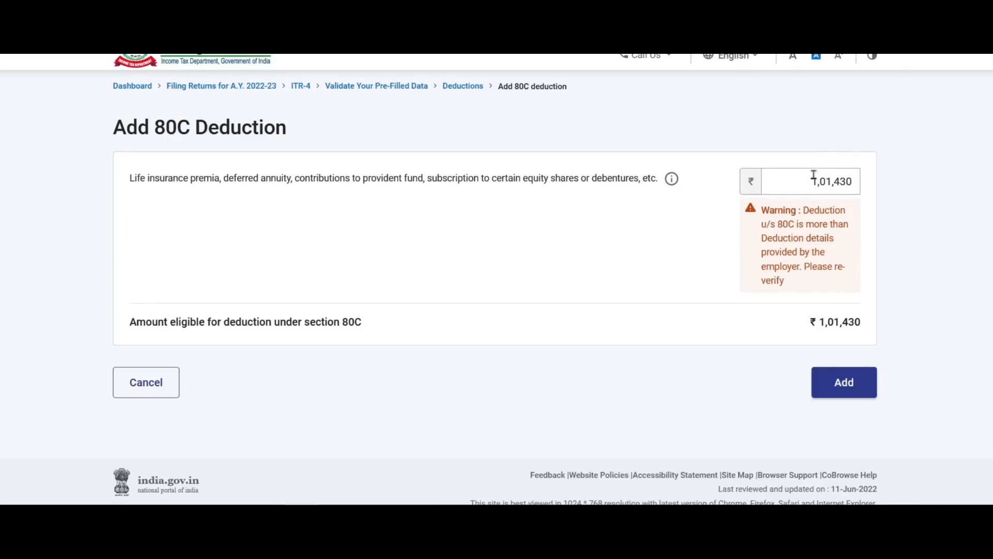
left_click_drag(810, 181, 876, 180)
left_click(858, 187)
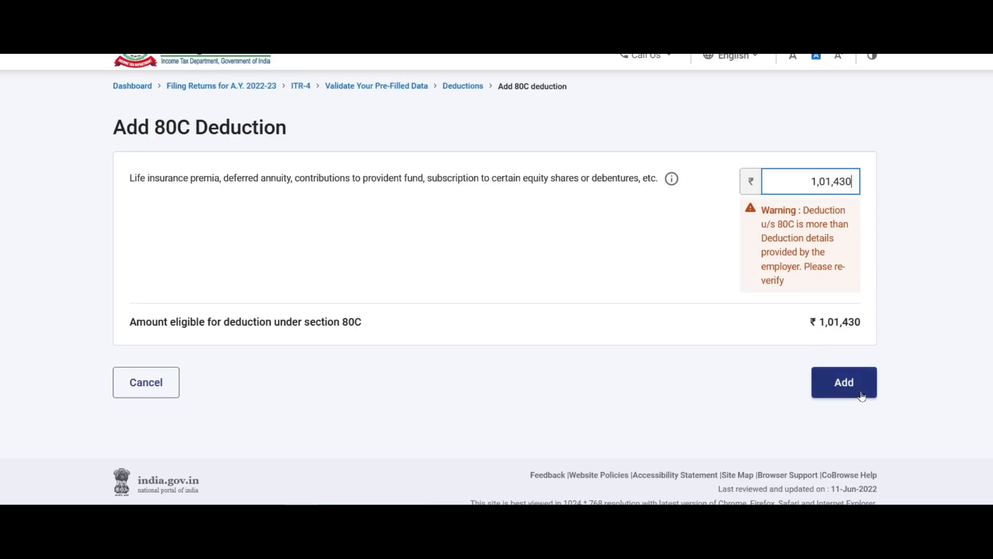
left_click(842, 382)
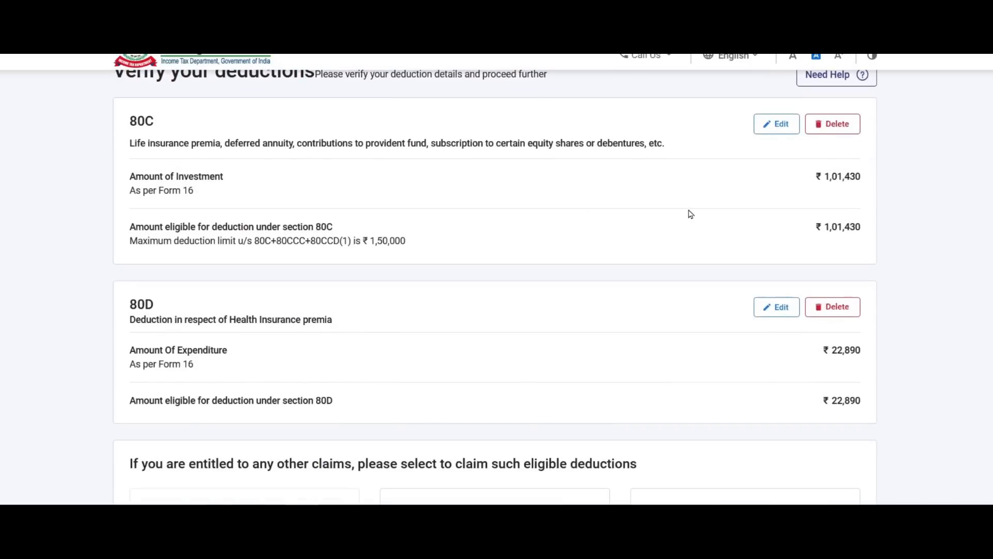
Look up the 80TTA savings-interest amount in the sheet, then list all deductions.
scroll(442, 313, "down", 6)
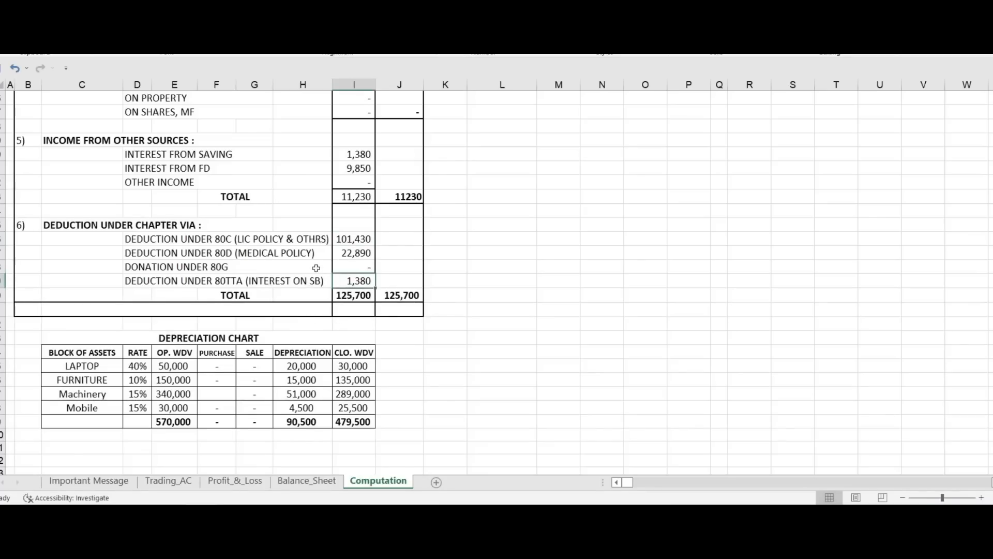
left_click(235, 281)
left_click(365, 282)
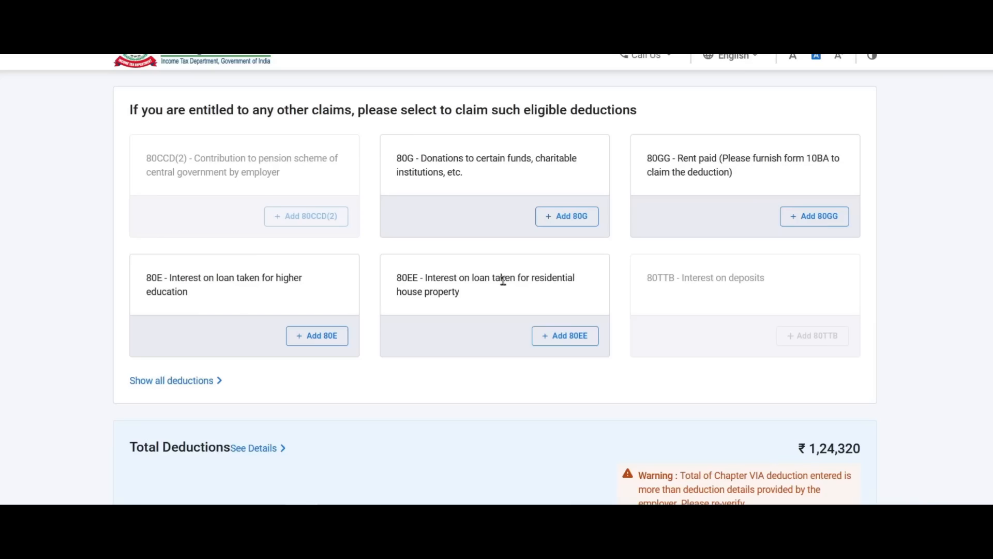
scroll(504, 282, "down", 3)
scroll(503, 282, "up", 4)
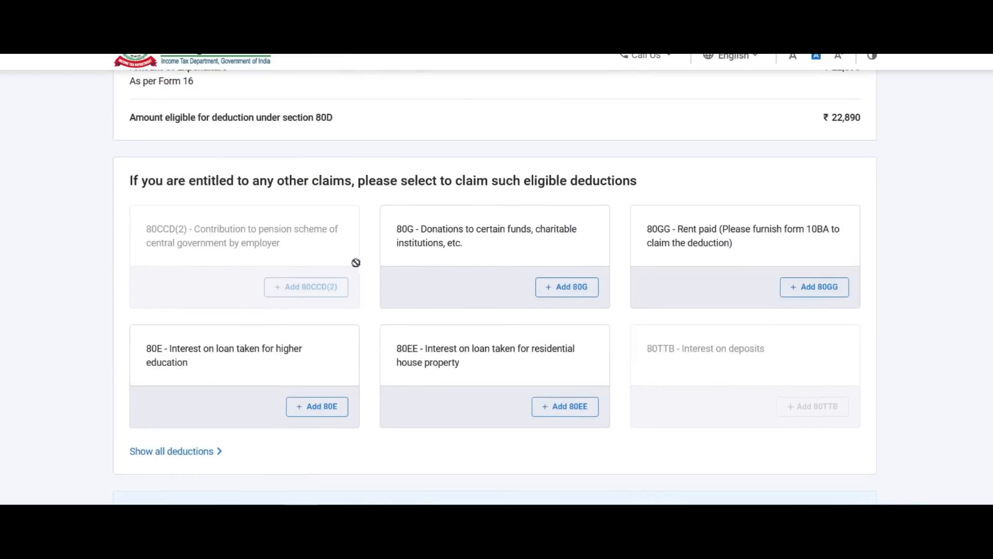
scroll(428, 308, "down", 3)
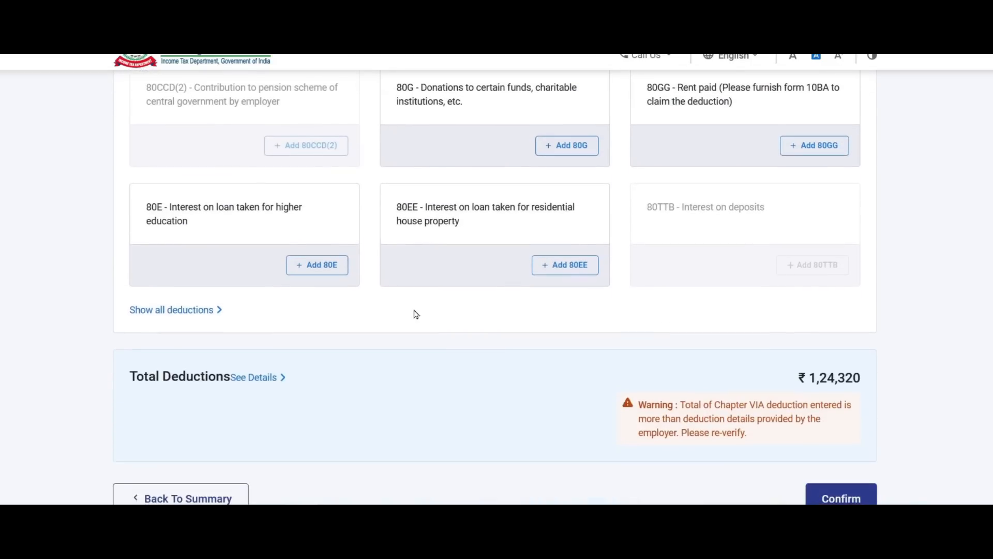
left_click(195, 310)
Add an 80TTA savings-interest deduction of ₹1,380.
scroll(459, 237, "down", 6)
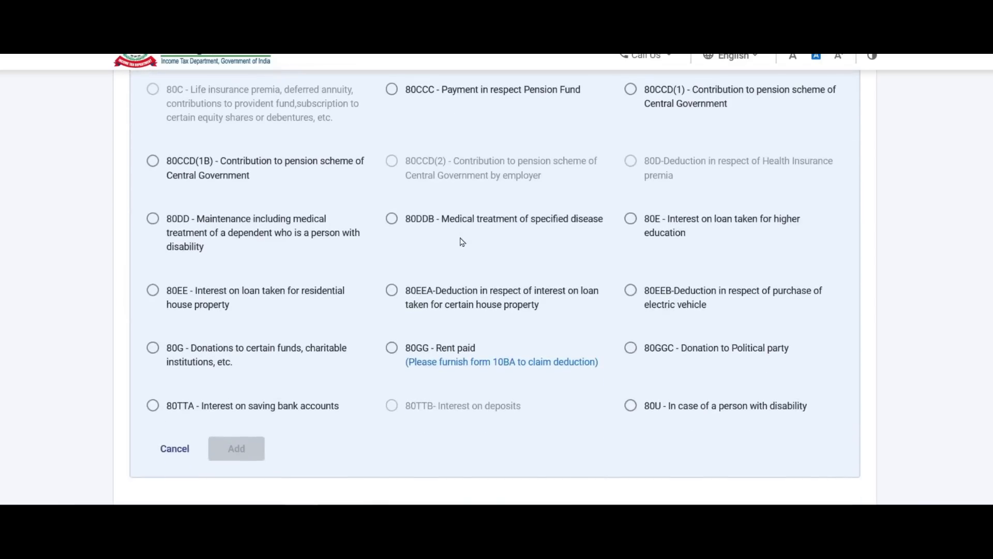
left_click(154, 405)
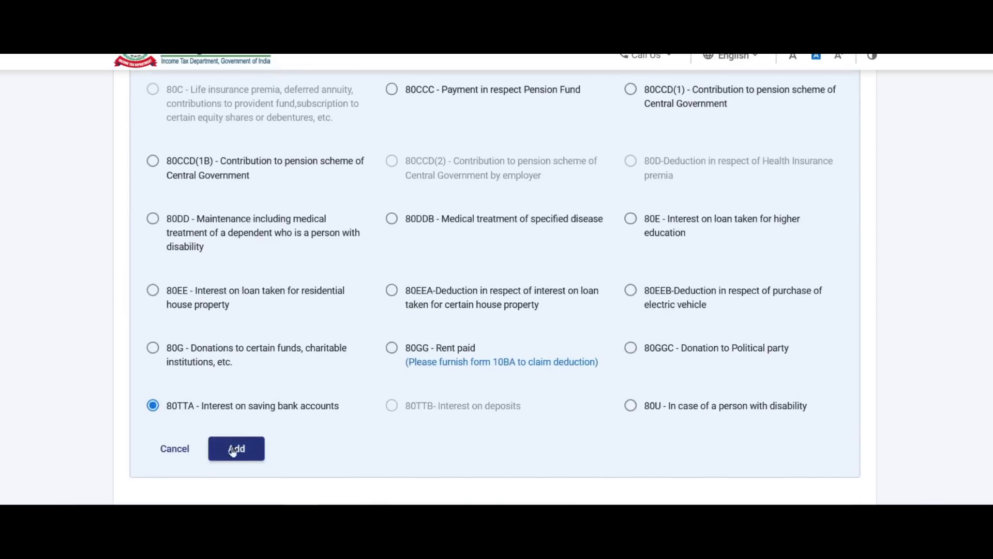
left_click(242, 448)
left_click(821, 227)
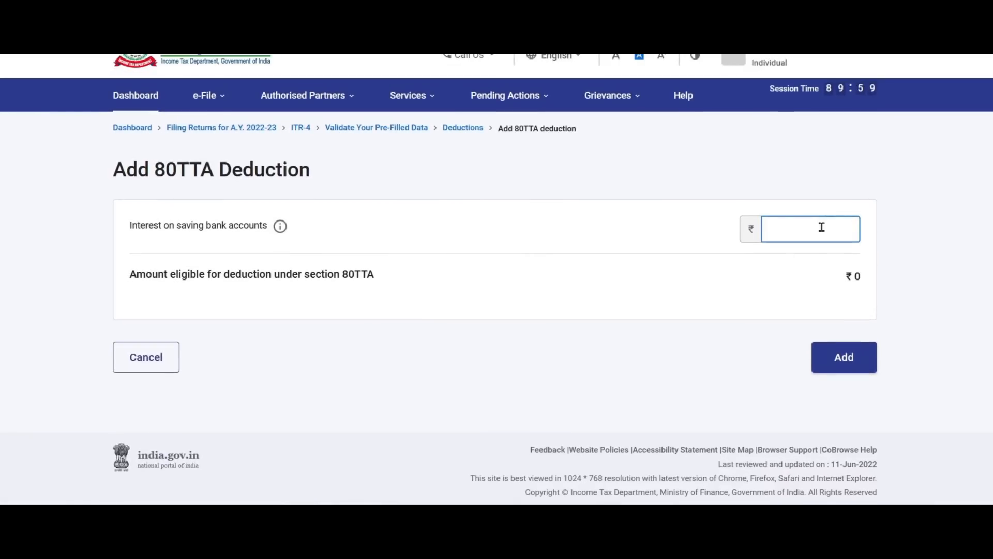
type("1380")
left_click(886, 281)
left_click(851, 457)
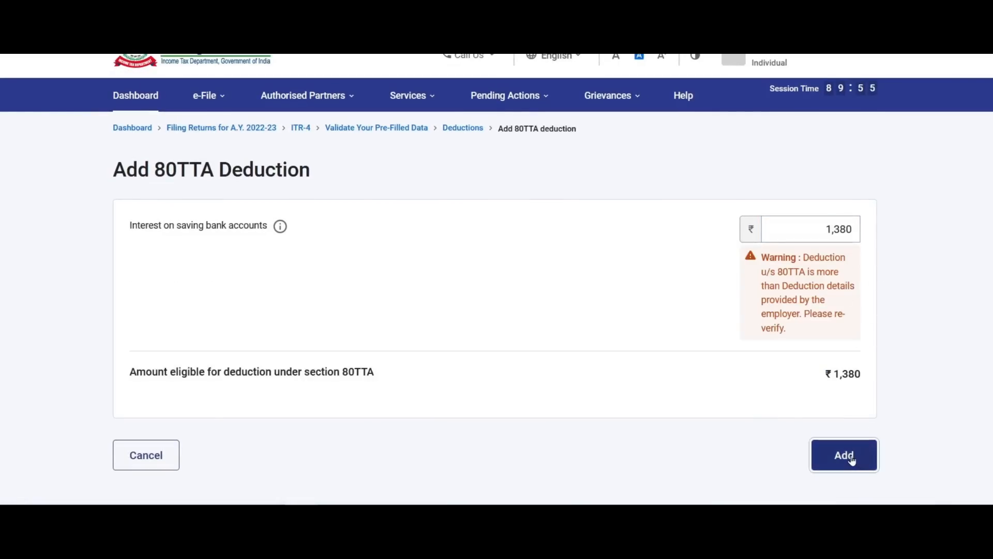
Confirm the deductions totalling ₹1,25,700.
scroll(538, 286, "down", 9)
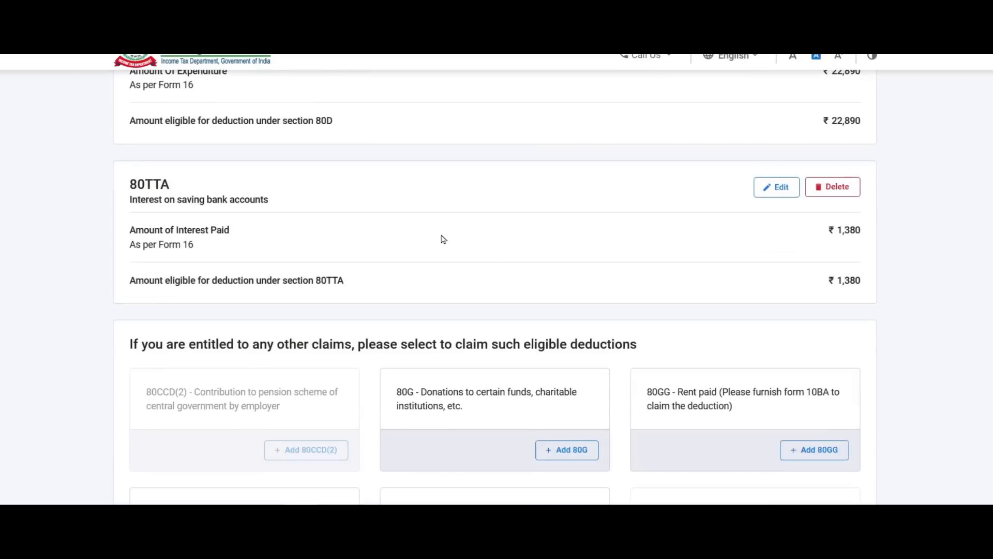
scroll(651, 256, "down", 1)
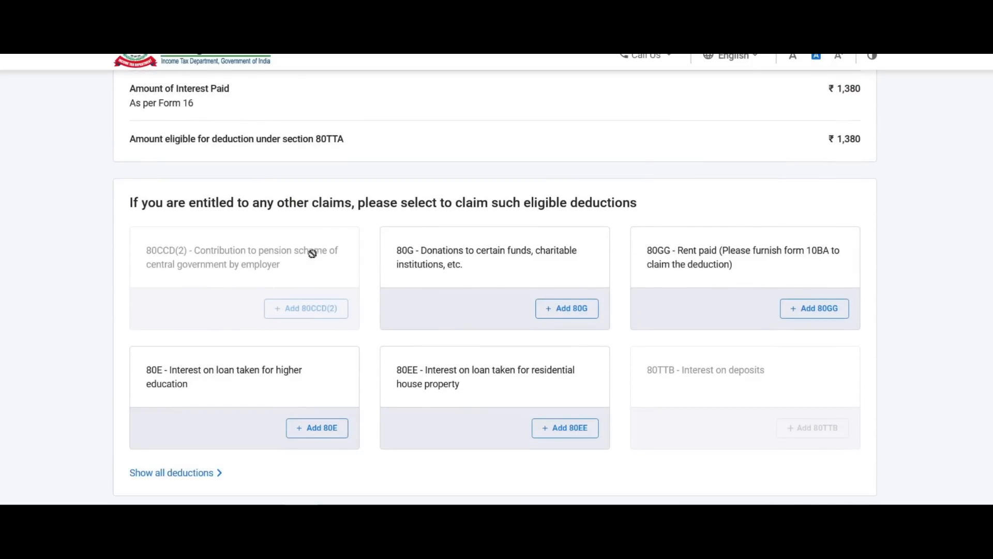
scroll(312, 256, "down", 4)
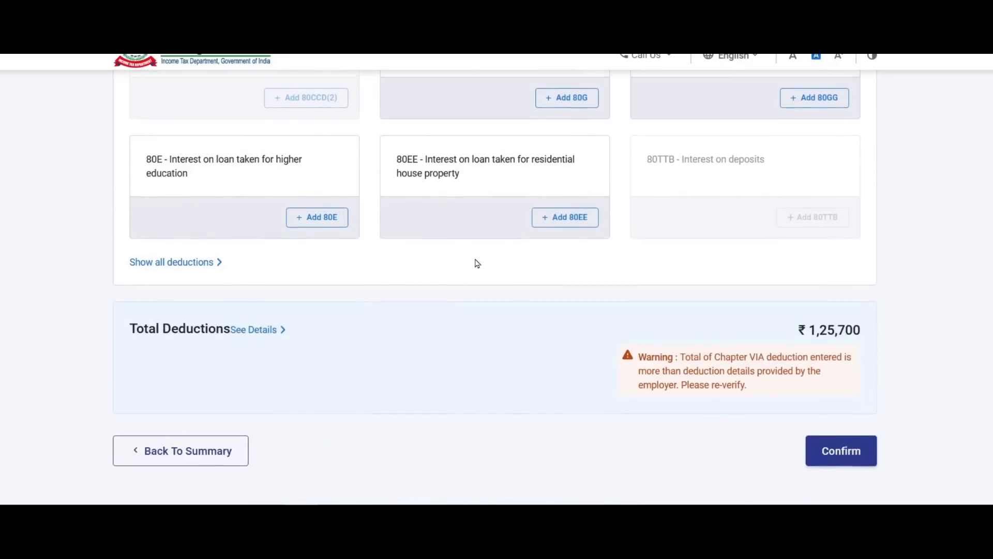
scroll(468, 254, "up", 4)
scroll(595, 271, "down", 4)
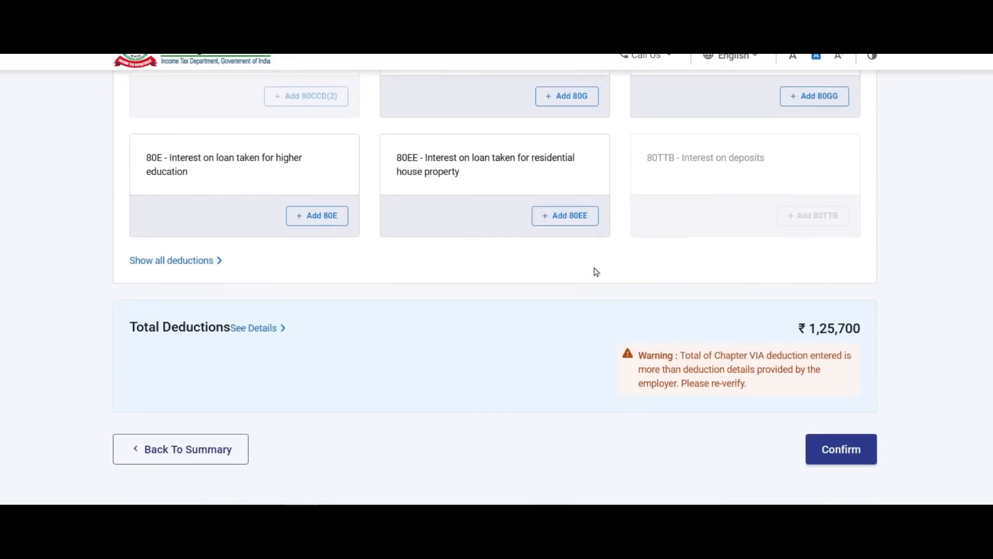
scroll(587, 295, "up", 3)
scroll(592, 309, "down", 5)
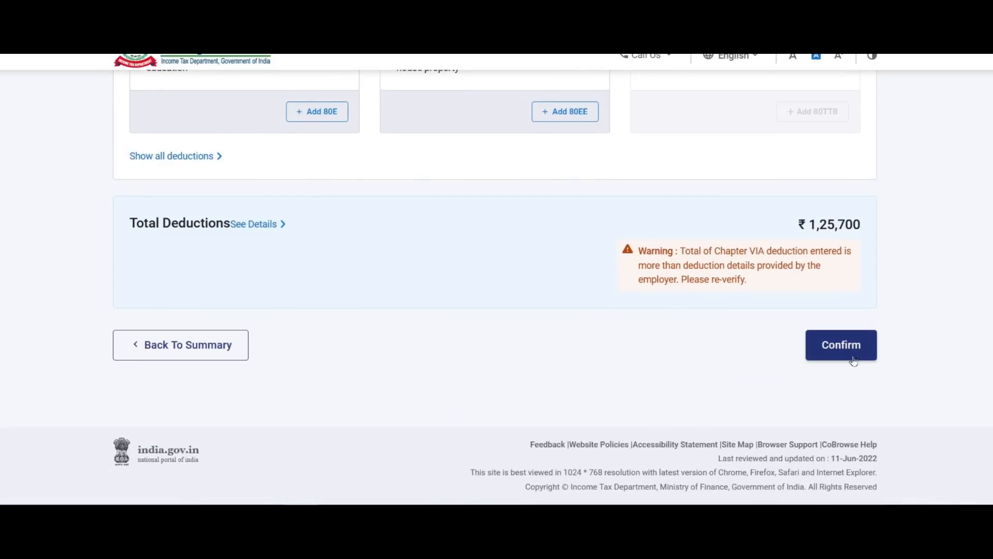
left_click(837, 344)
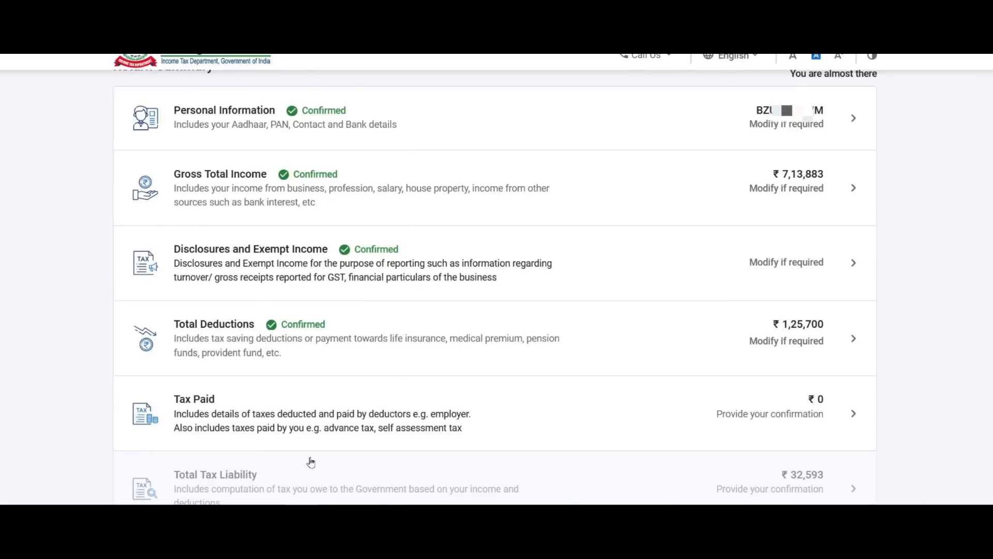
Review the single ₹1,56,800 advance tax challan under Tax Paid, then confirm the section.
left_click(836, 412)
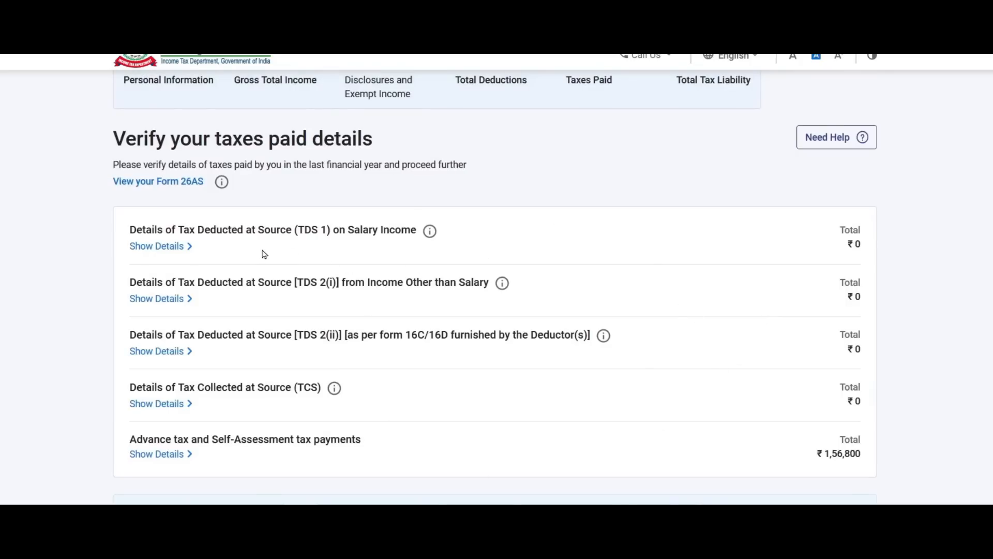
scroll(339, 213, "down", 1)
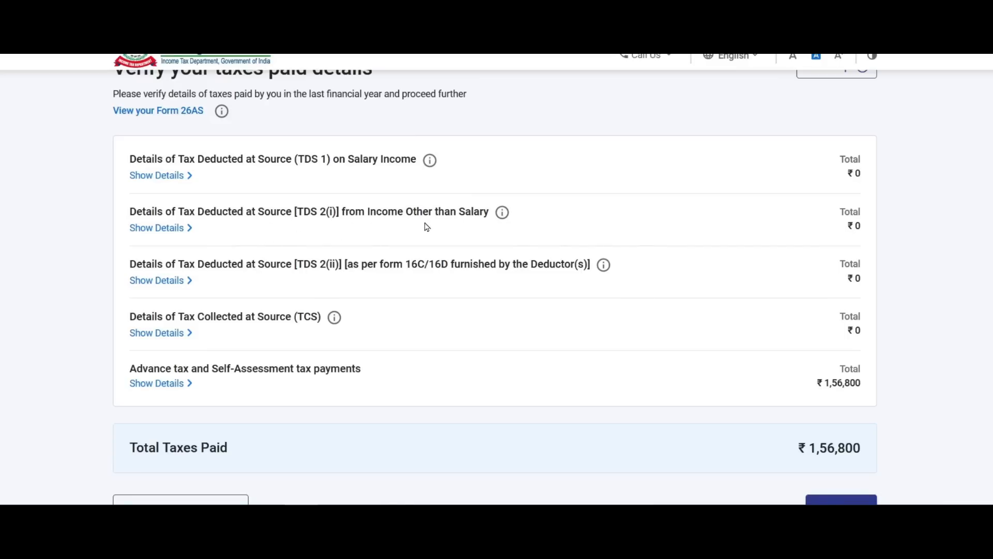
scroll(425, 226, "down", 3)
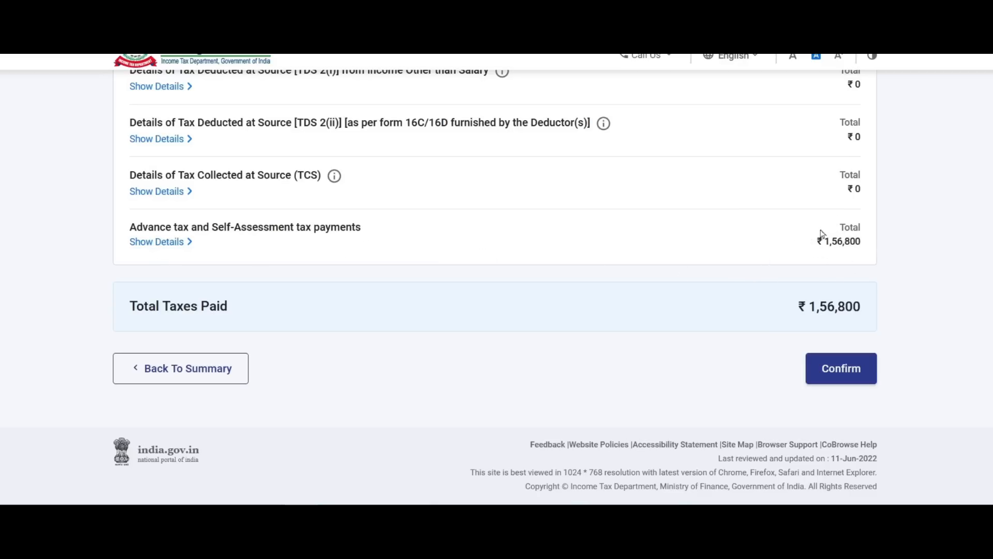
left_click(165, 243)
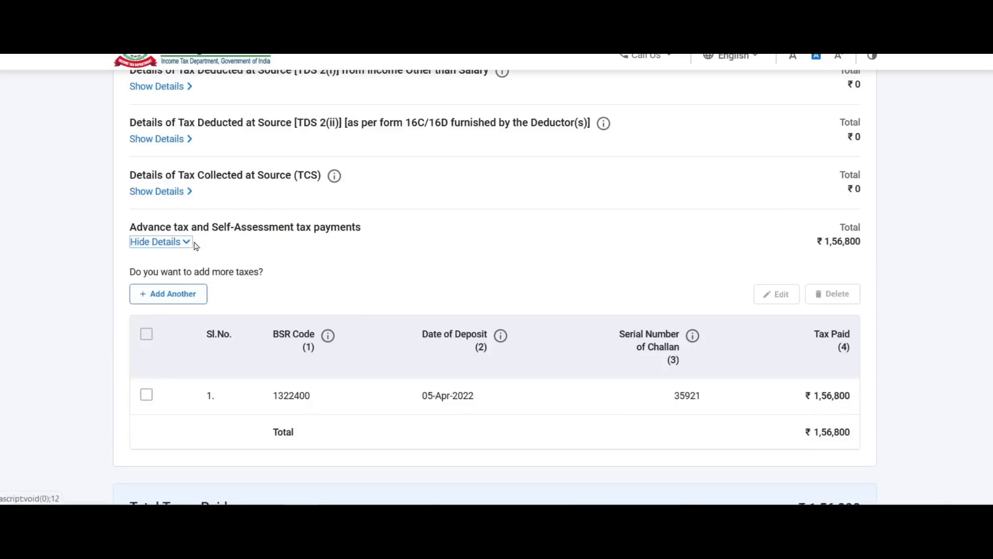
left_click(147, 396)
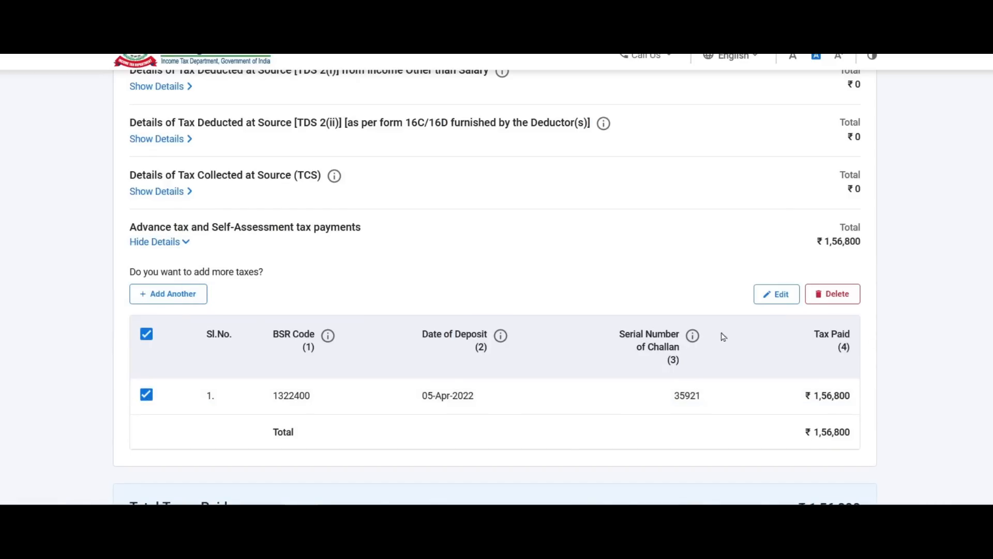
left_click(175, 243)
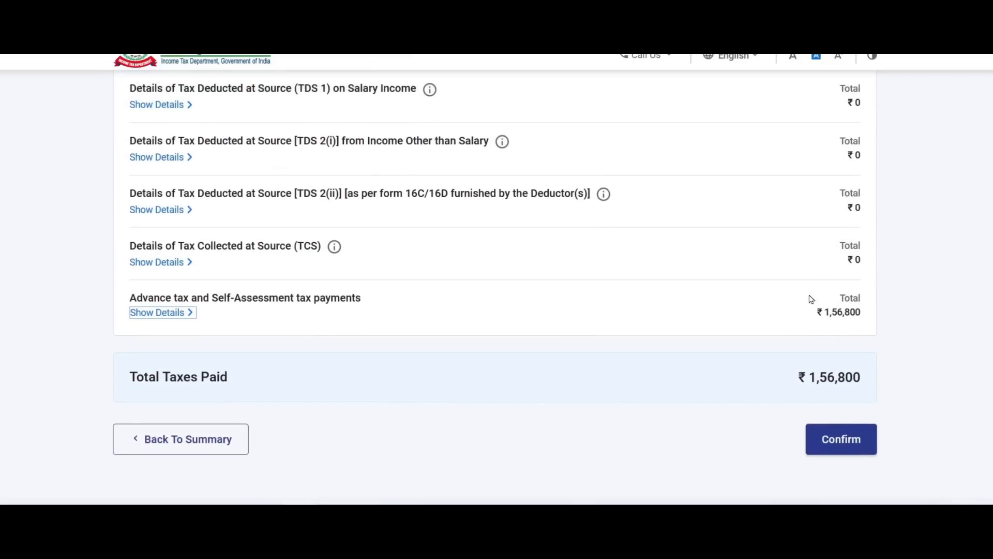
left_click(850, 448)
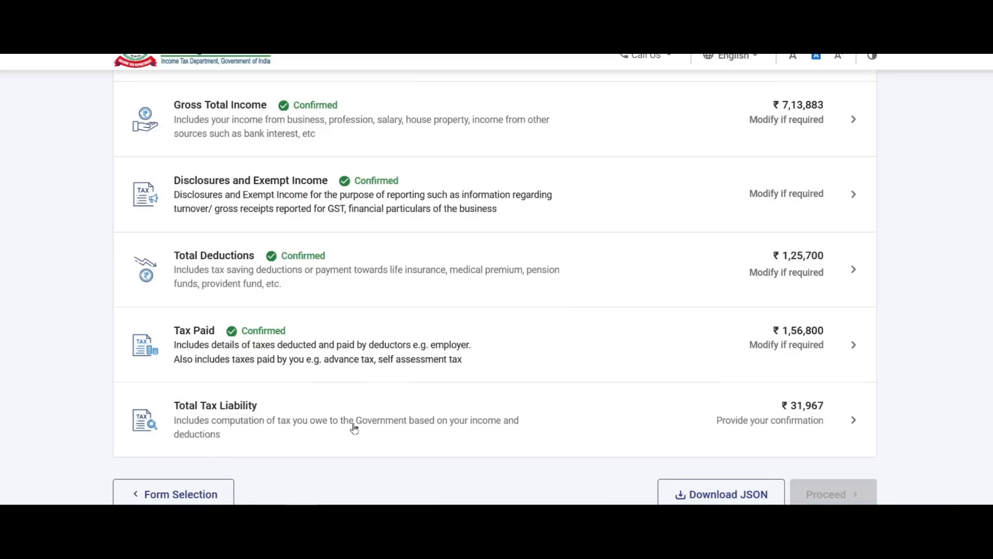
Clear the Relief u/s 89 amount in Total Tax Liability and confirm the tax computation.
left_click(776, 421)
scroll(815, 301, "down", 1)
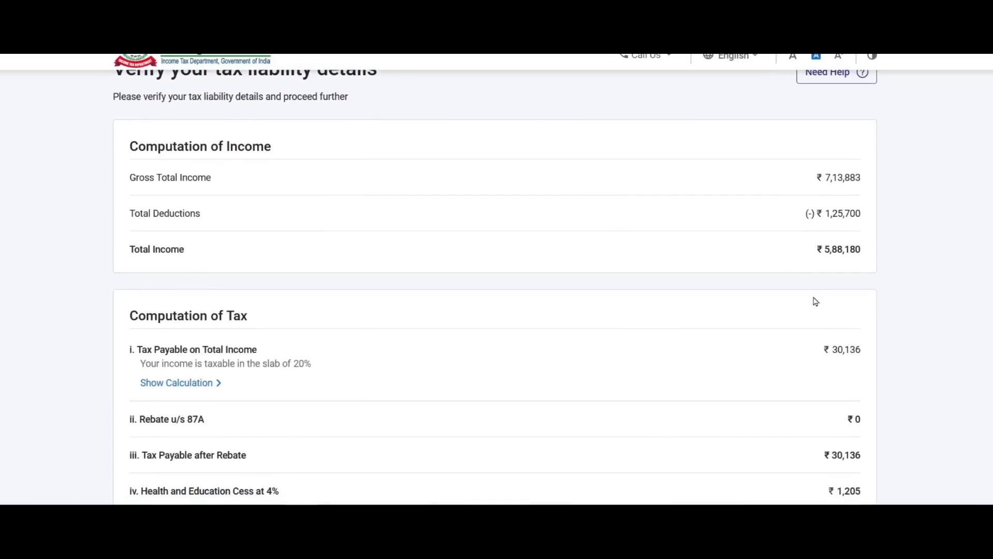
scroll(815, 301, "down", 4)
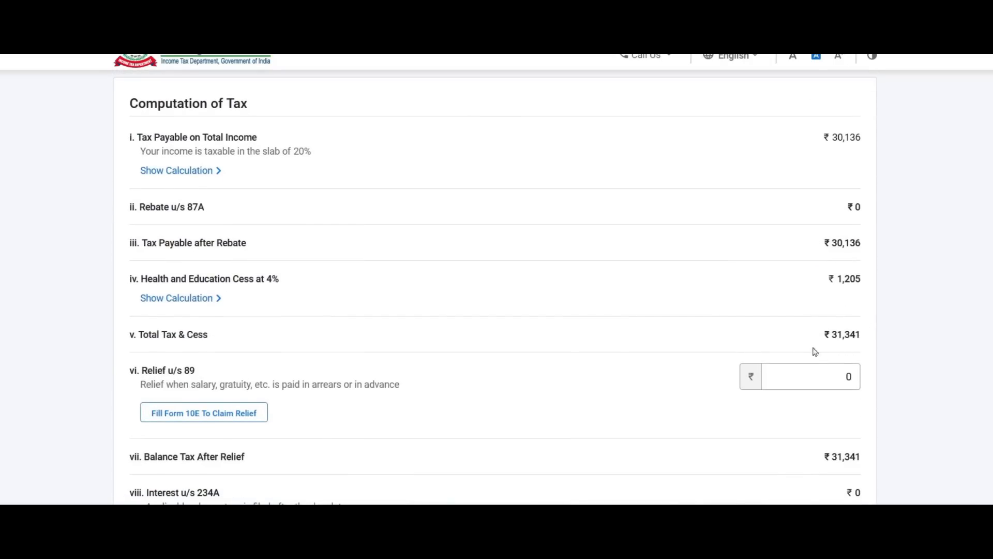
scroll(828, 299, "down", 1)
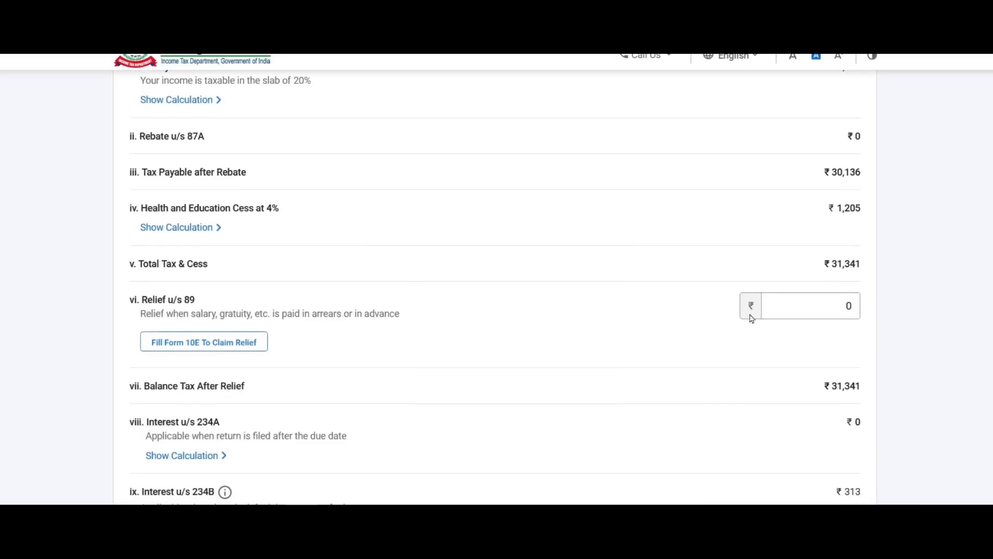
left_click(776, 304)
key("BackSpace")
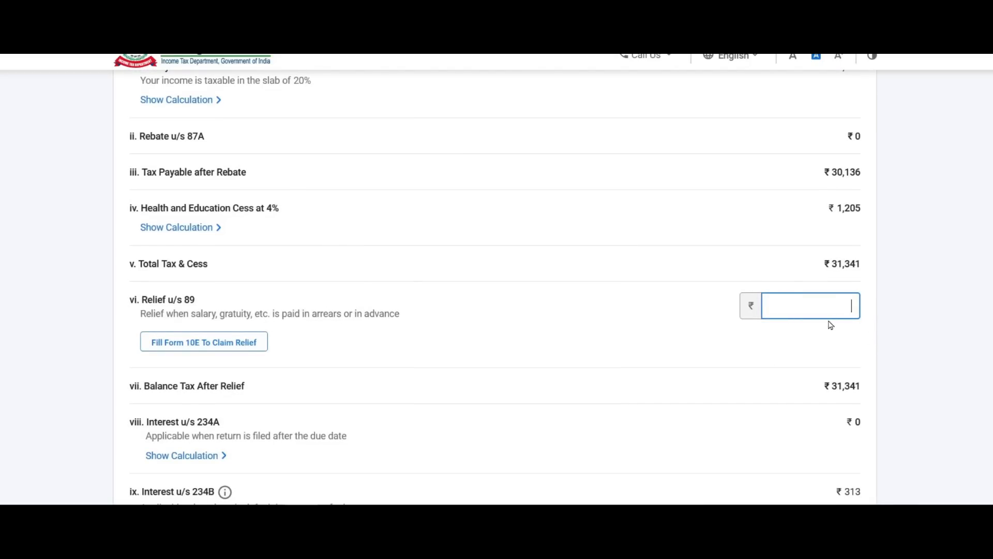
scroll(831, 324, "down", 4)
scroll(832, 325, "down", 3)
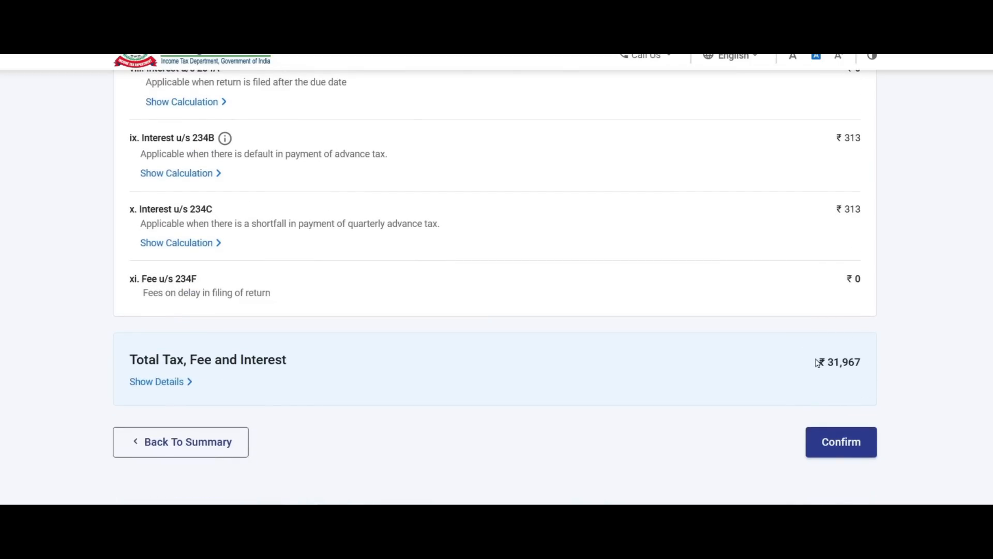
left_click(844, 446)
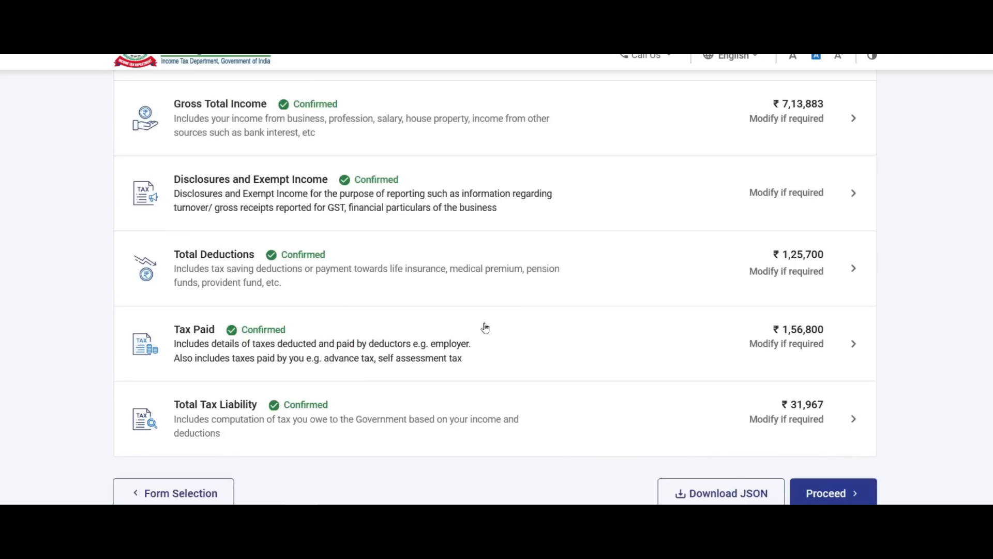
Proceed past the ₹1,24,830 refund summary to the Preview Return page.
scroll(694, 300, "down", 2)
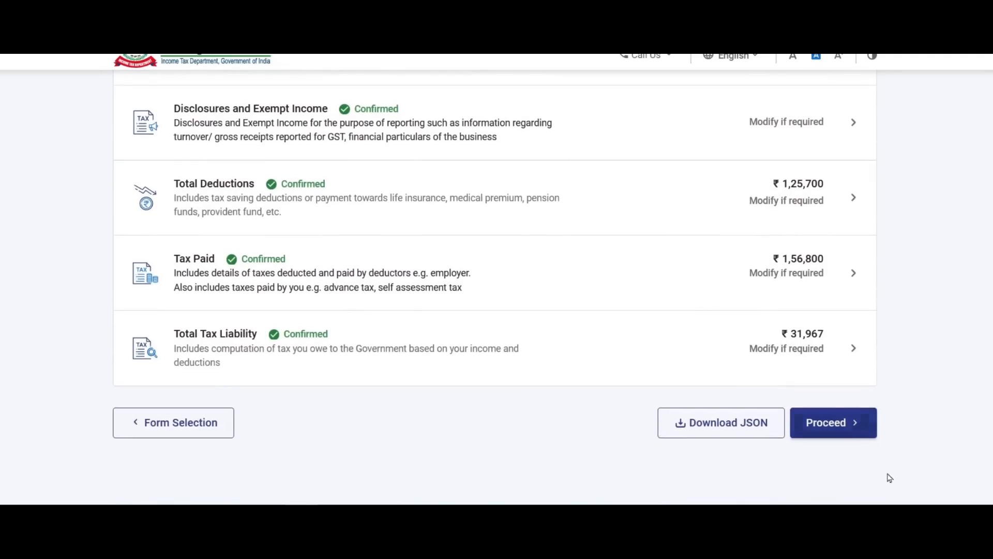
left_click(842, 423)
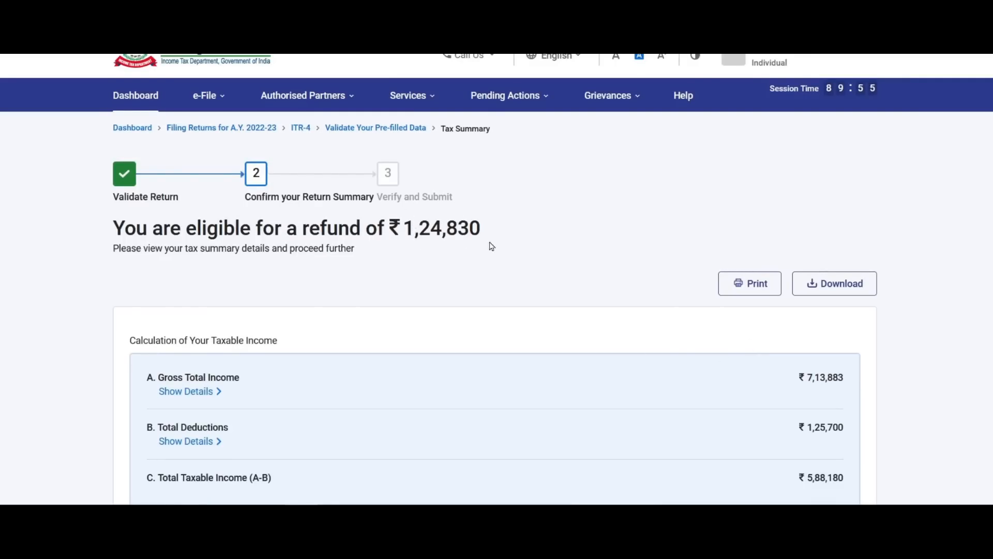
scroll(814, 417, "down", 8)
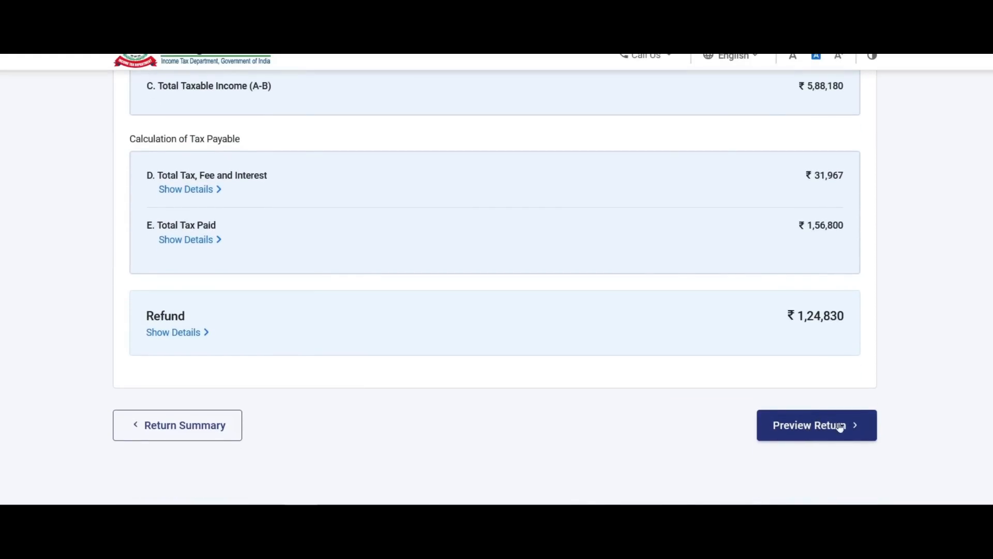
left_click(834, 425)
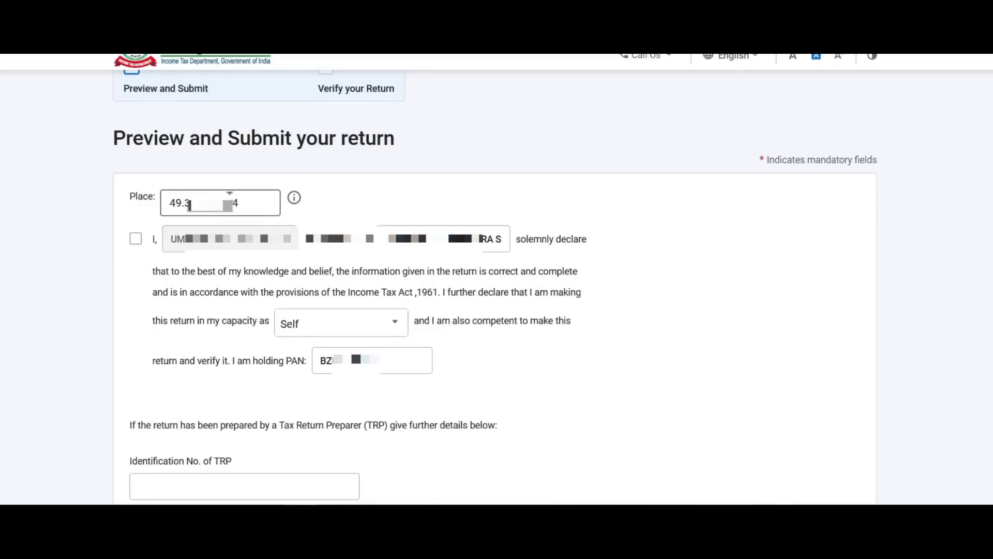
Accept the self-declaration and generate the ITR-4 preview.
left_click(135, 239)
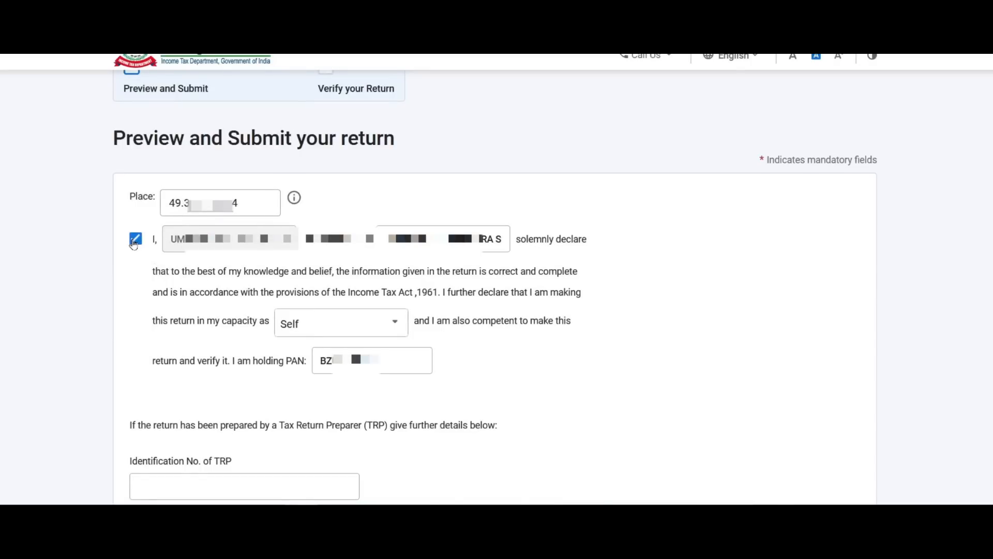
scroll(833, 336, "down", 6)
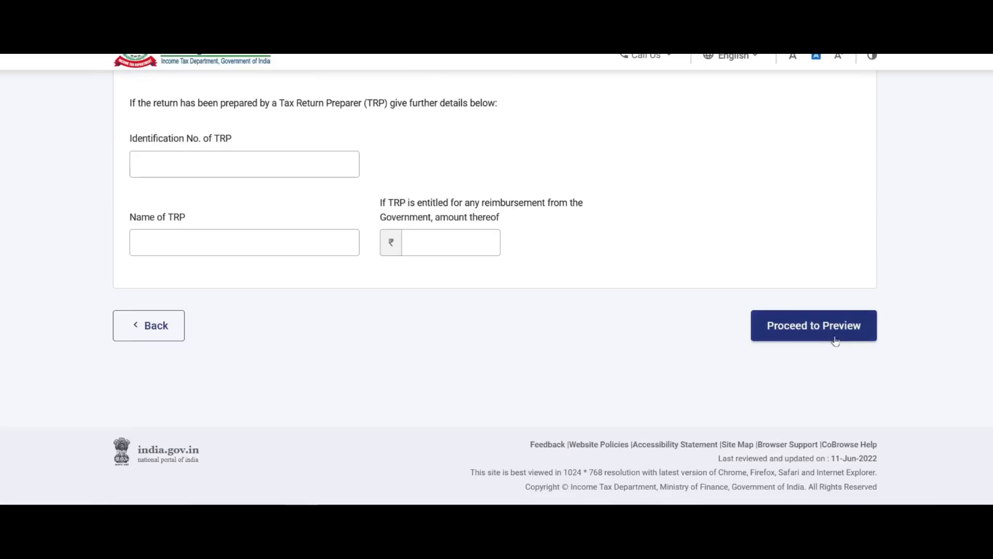
left_click(818, 331)
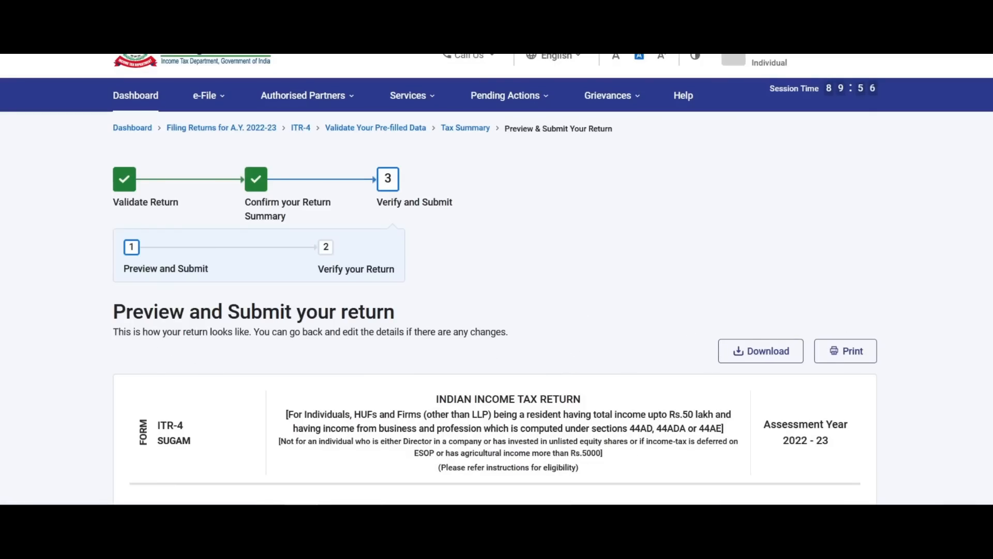
Review the ITR-4 preview and send it for validation.
scroll(420, 259, "down", 20)
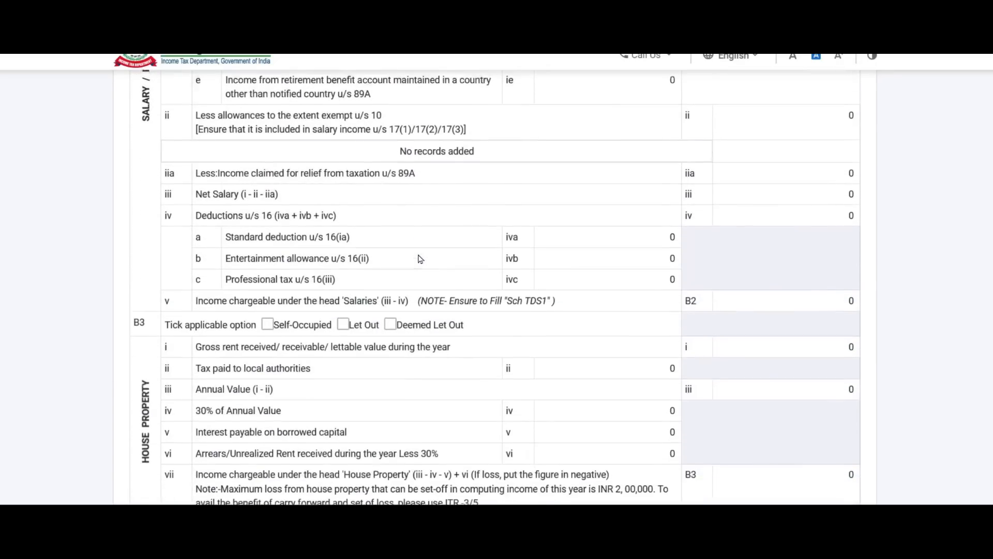
scroll(420, 258, "down", 15)
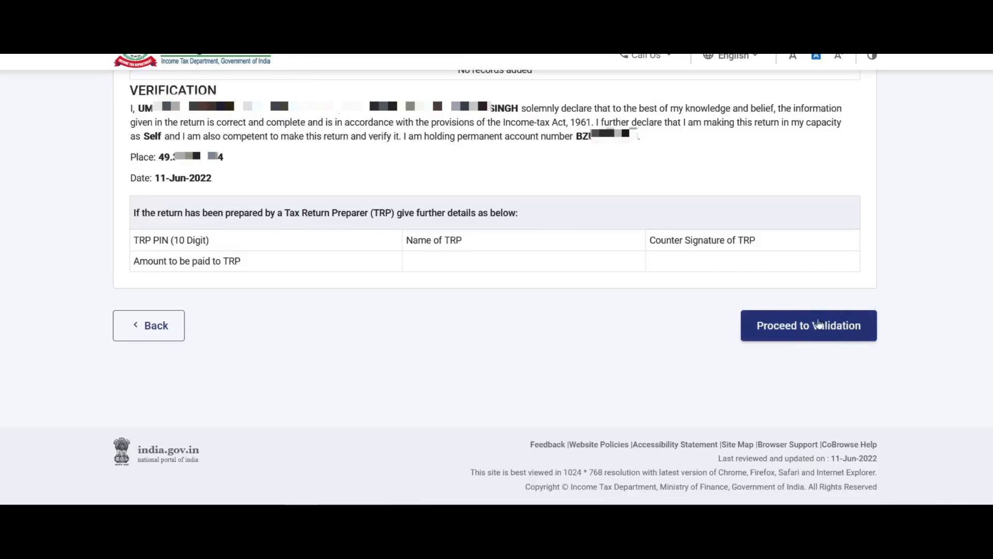
left_click(818, 326)
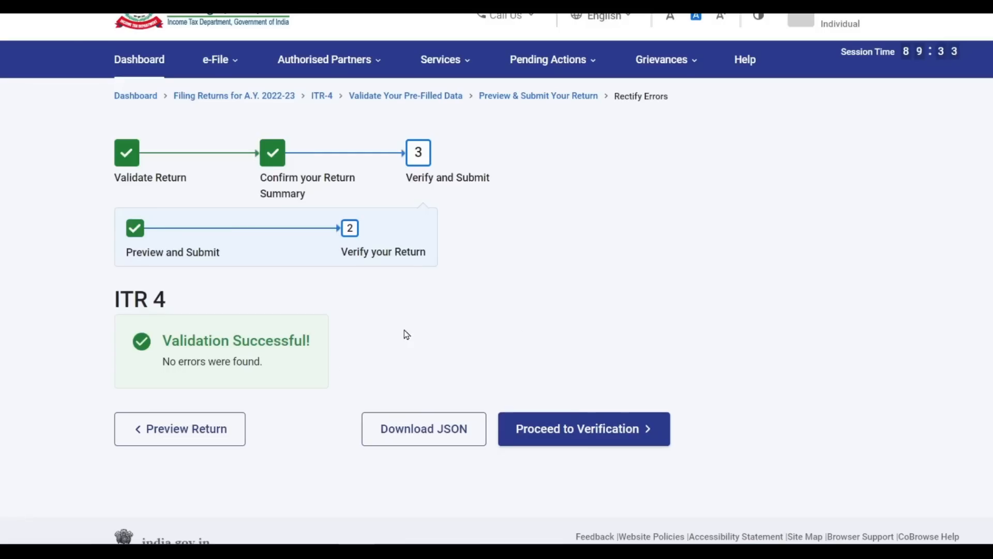
Move on to verification and choose e-Verify Now for the ITR-4 return.
left_click(610, 436)
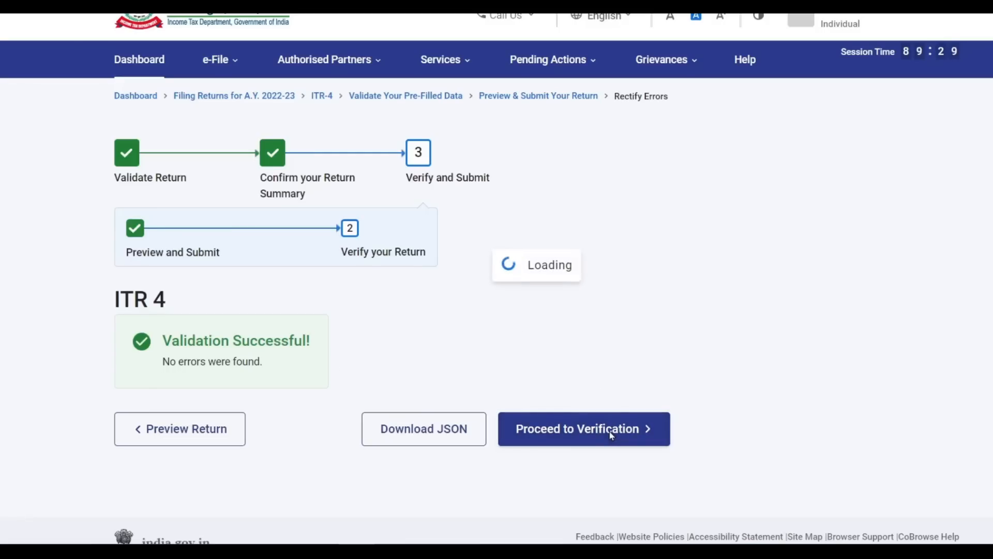
scroll(611, 436, "down", 1)
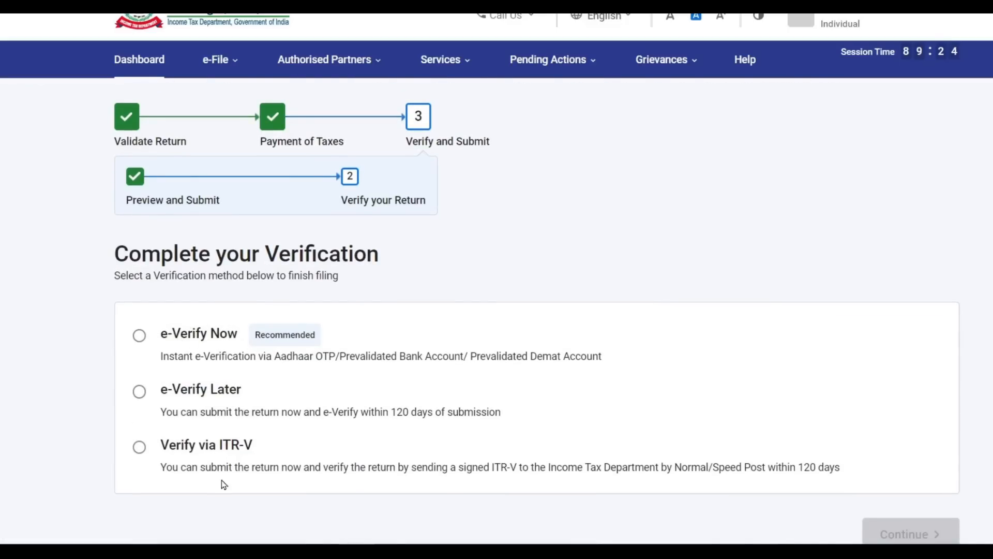
scroll(351, 445, "down", 2)
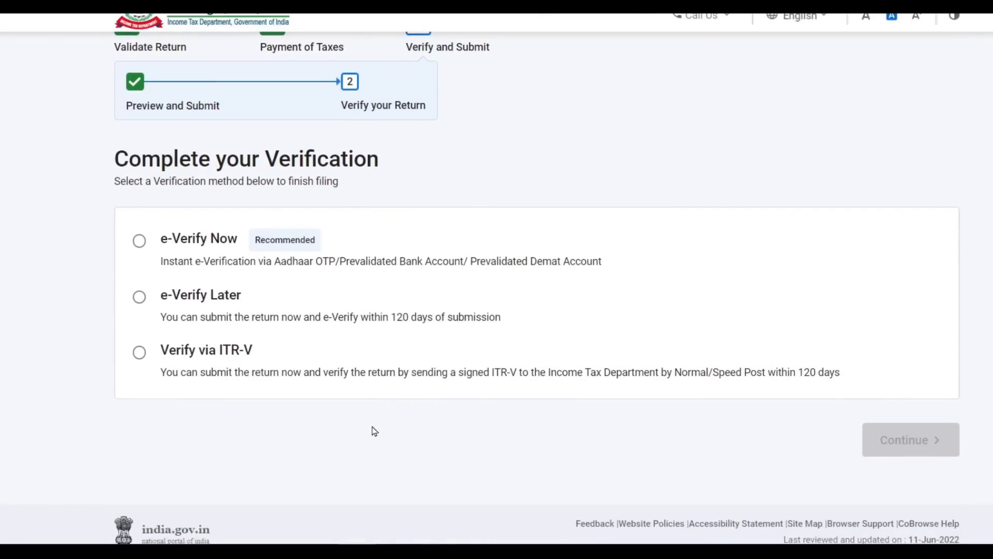
left_click(139, 243)
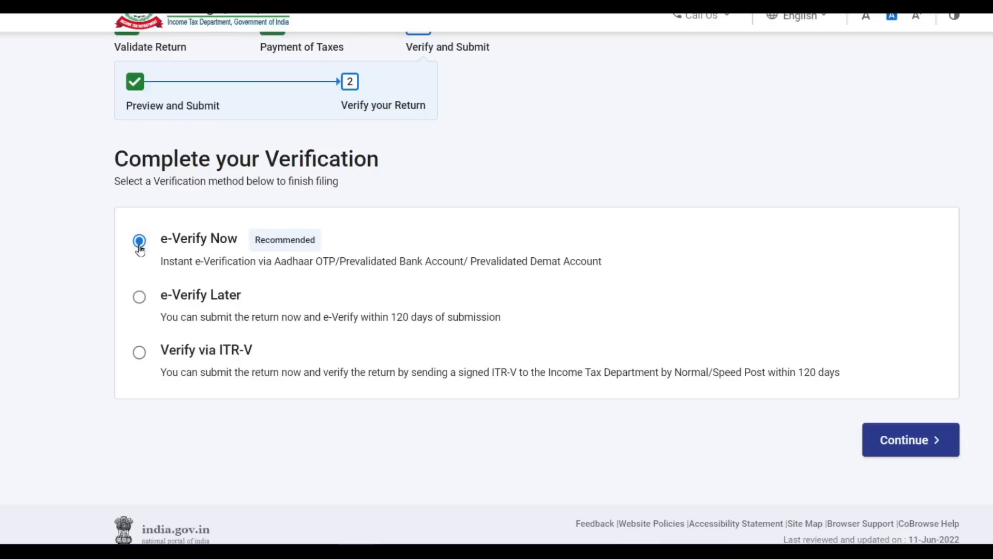
left_click(913, 443)
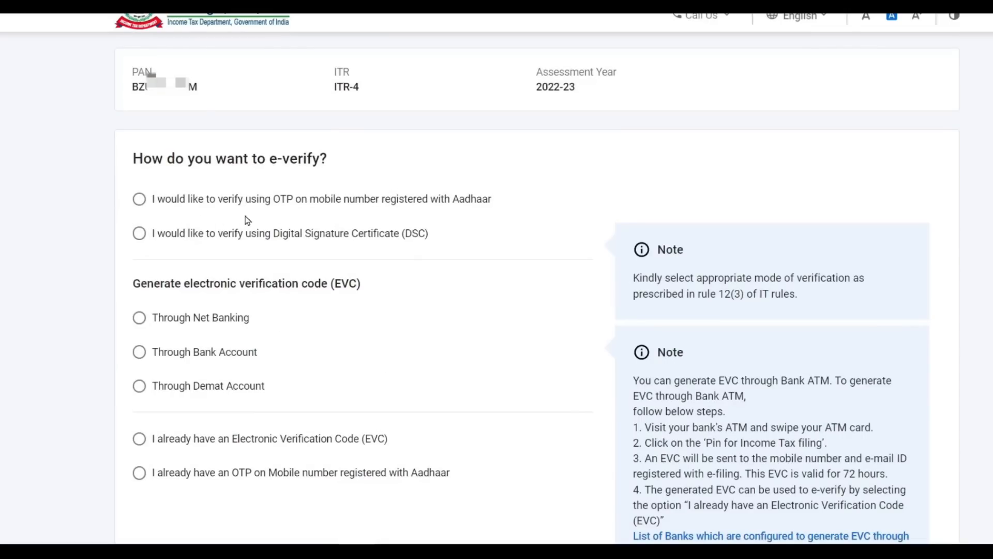
Choose e-verification by OTP on the Aadhaar-registered mobile number.
left_click(140, 199)
scroll(956, 337, "down", 3)
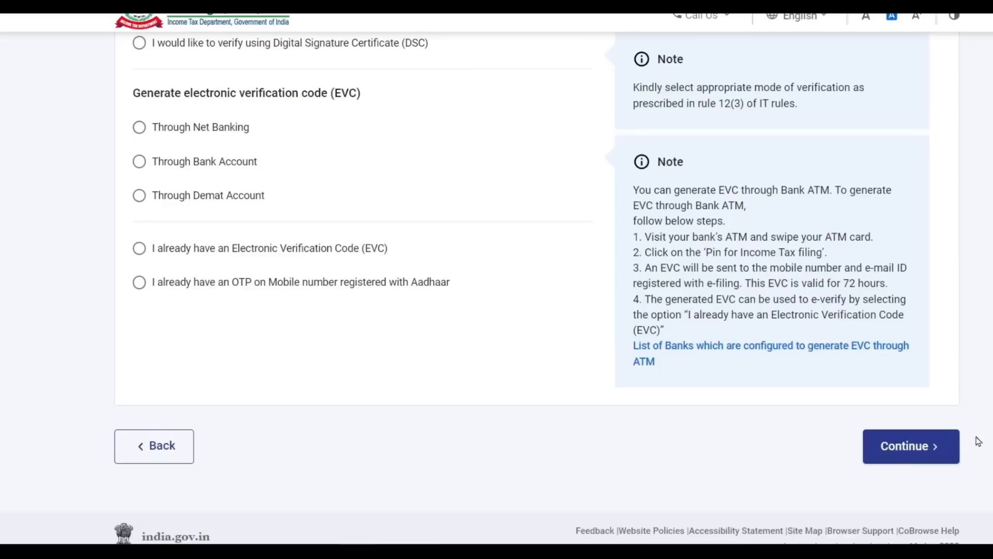
left_click(901, 452)
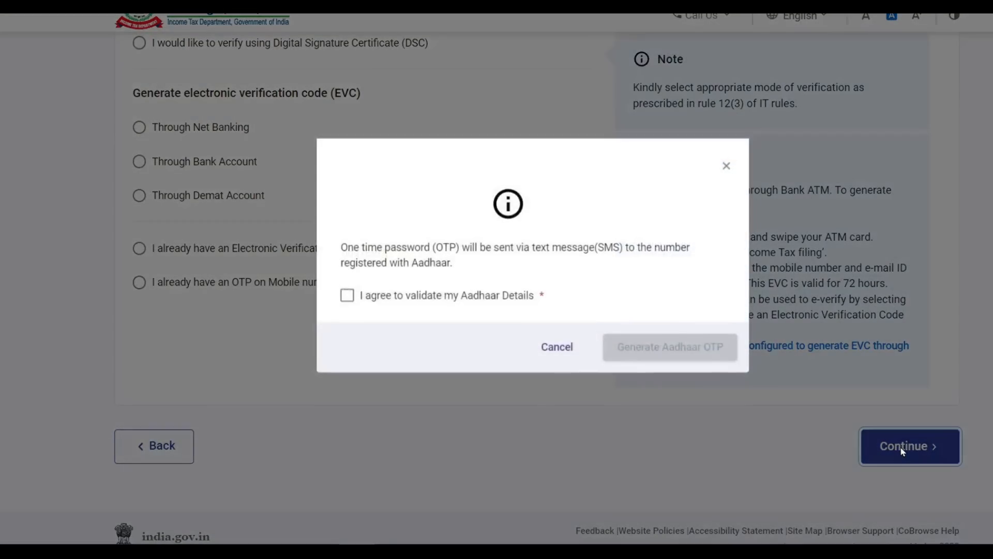
Consent to Aadhaar validation, generate the Aadhaar OTP and enter the received code.
left_click(347, 305)
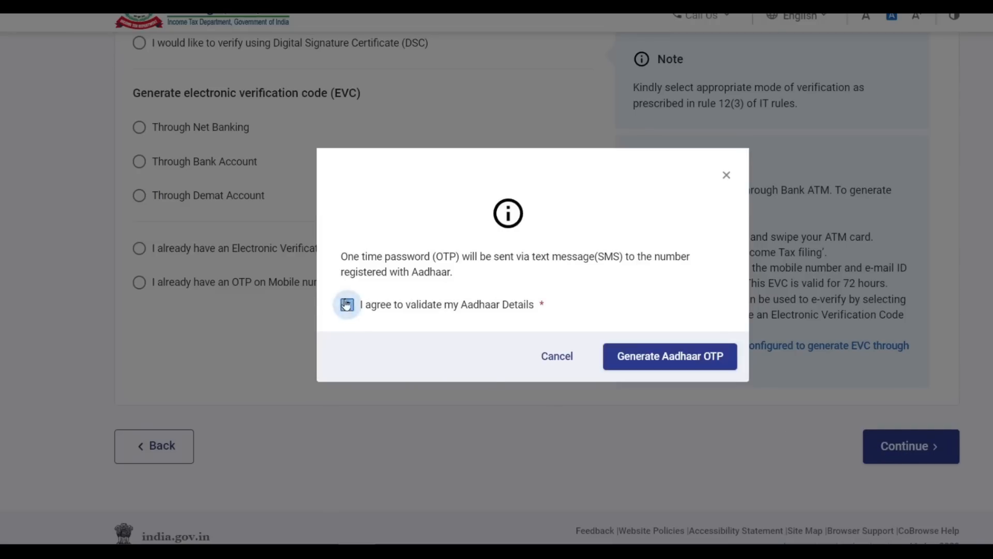
left_click(671, 362)
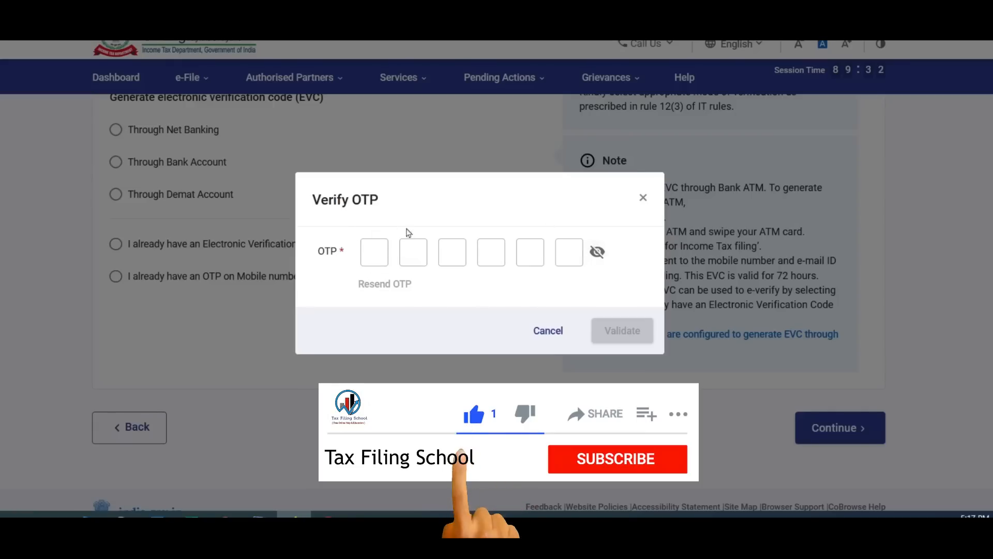
left_click(379, 255)
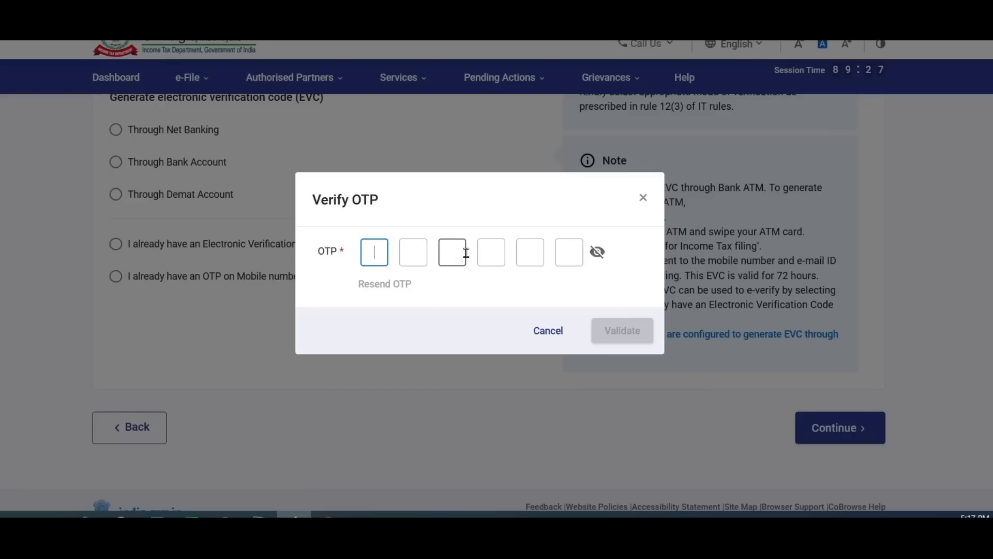
type("••••••")
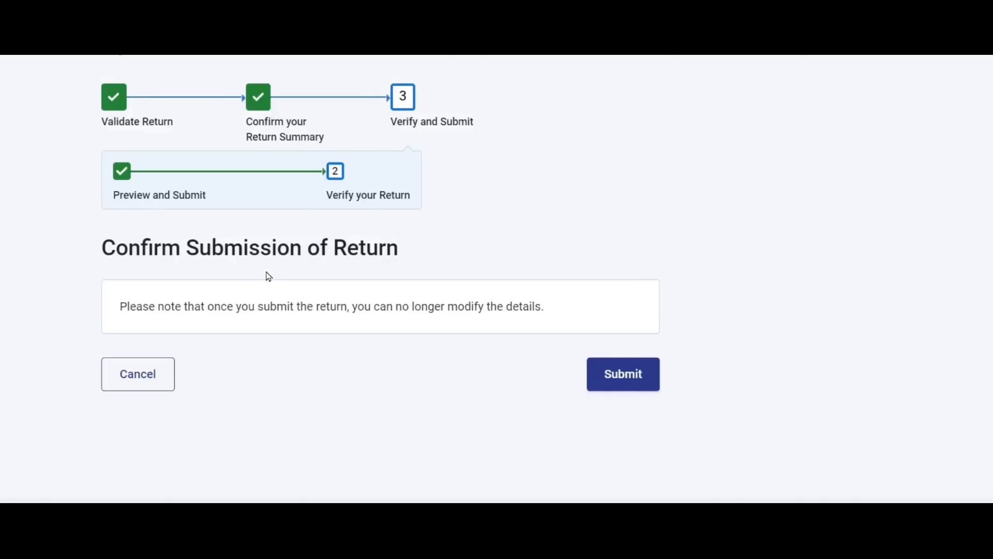
Submit the ITR-4 on the Confirm Submission of Return page.
left_click(633, 374)
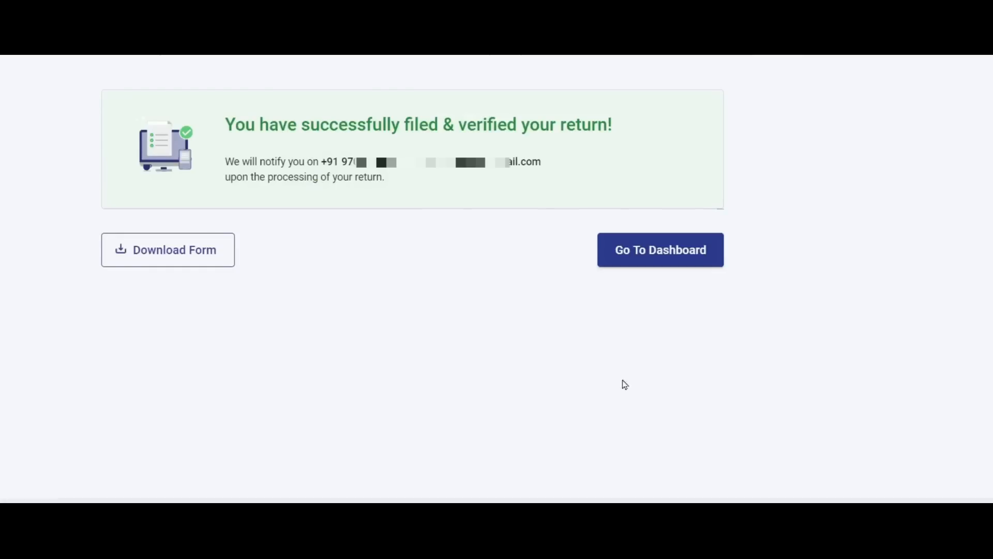